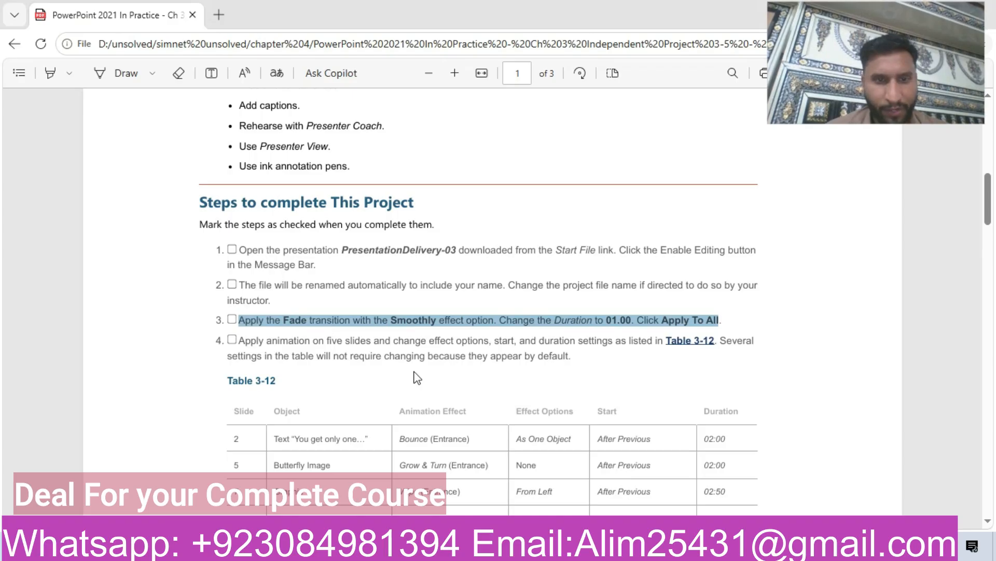
# - Apply the Fade transition to slide 1 with the Smoothly effect option
pyautogui.hotkey('alt', 'Tab')
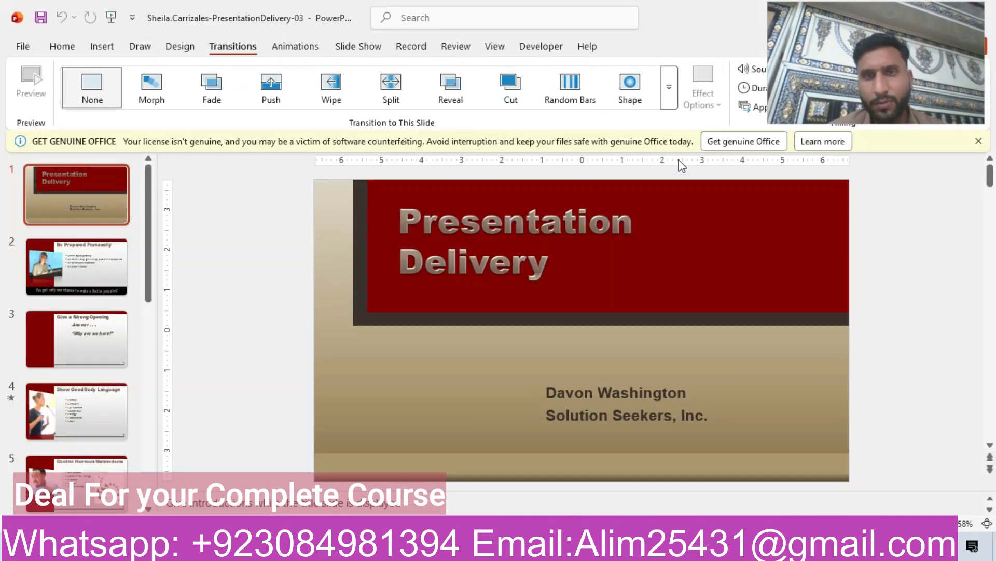
pyautogui.click(669, 98)
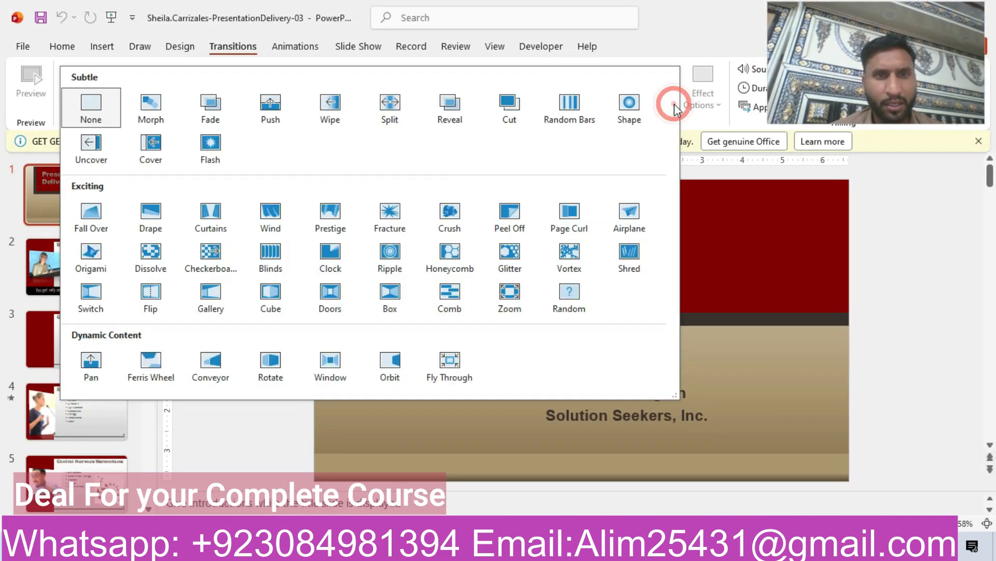
pyautogui.click(216, 116)
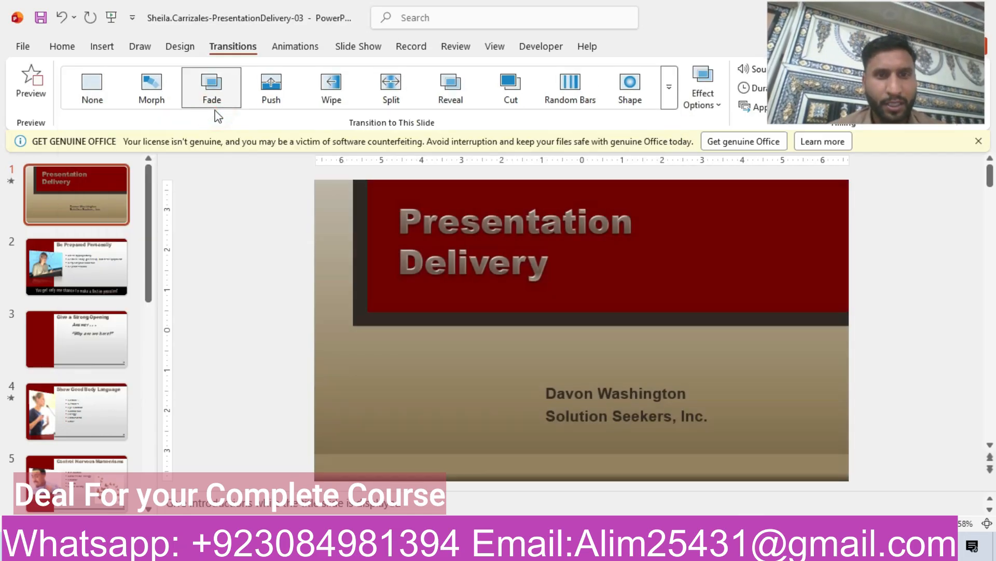
pyautogui.click(706, 98)
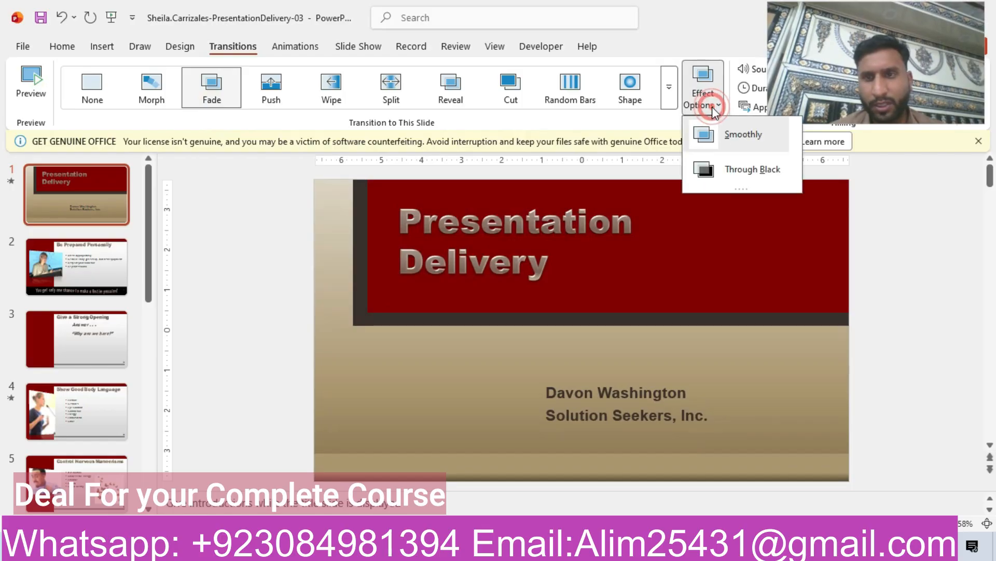
pyautogui.click(745, 136)
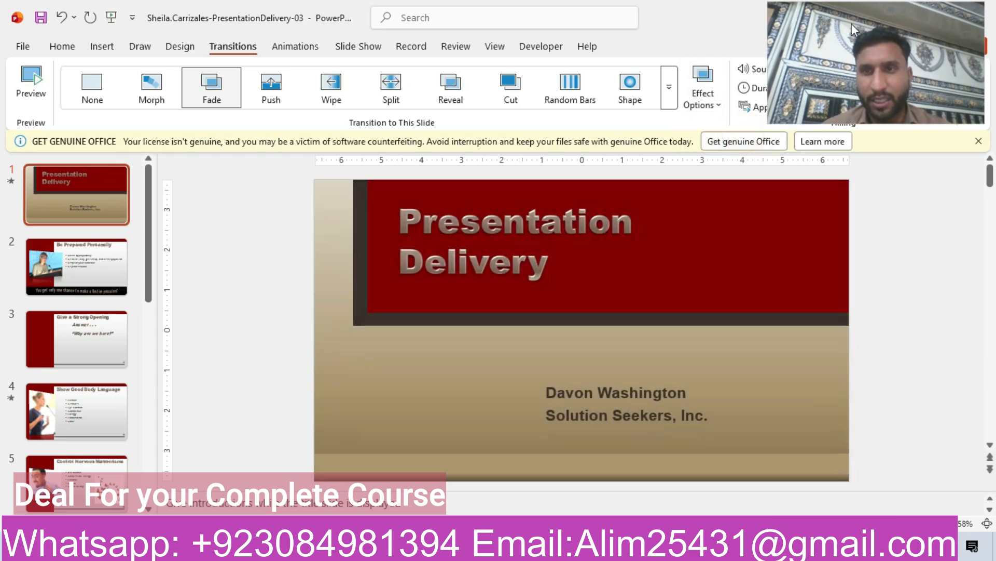
# - Set the transition duration to 01.00
pyautogui.moveTo(852, 26); pyautogui.dragTo(942, 162)
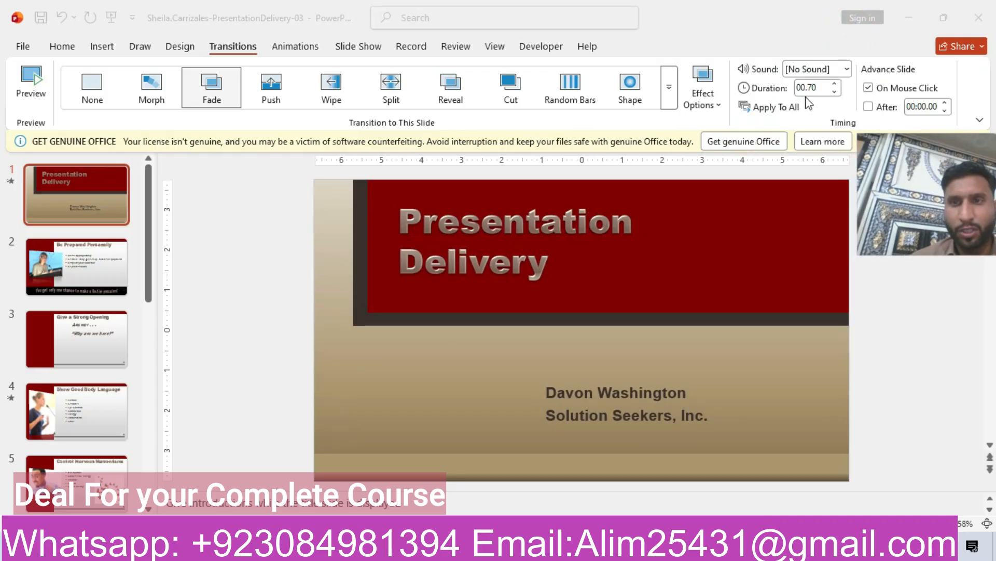
pyautogui.click(836, 85)
pyautogui.click(836, 85)
pyautogui.click(836, 85)
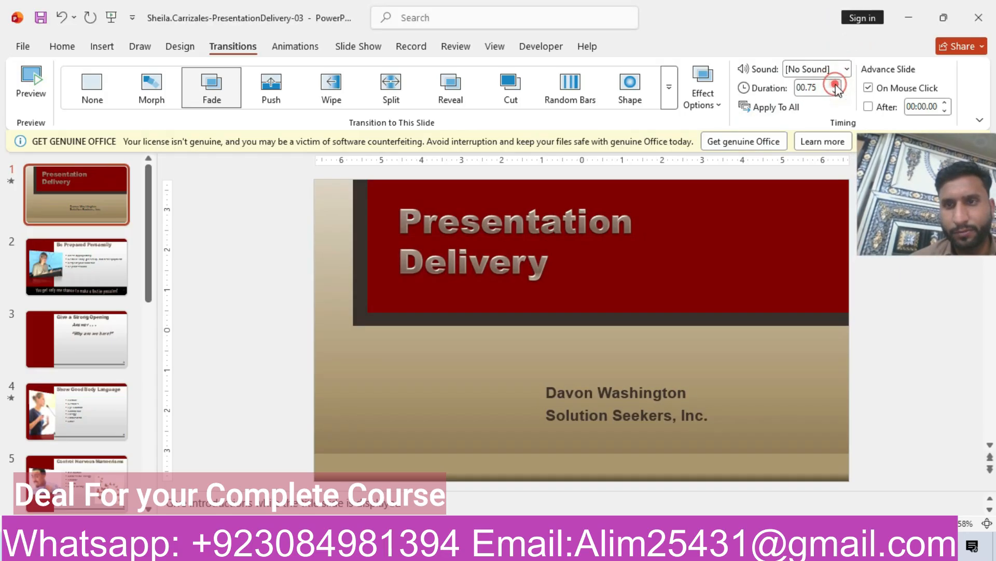
pyautogui.click(835, 92)
# - Apply the Fade transition settings to all slides
pyautogui.click(457, 548)
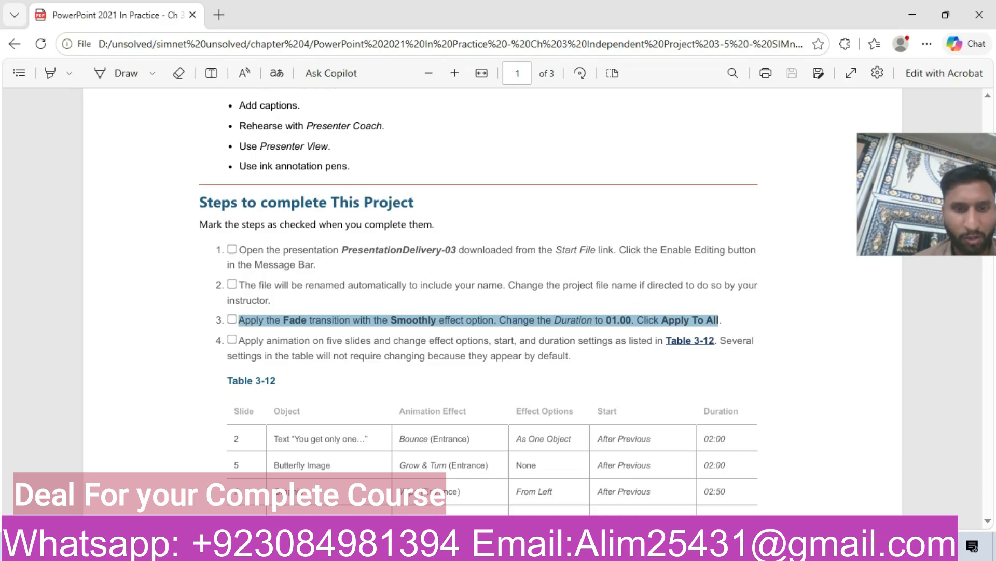
pyautogui.click(483, 547)
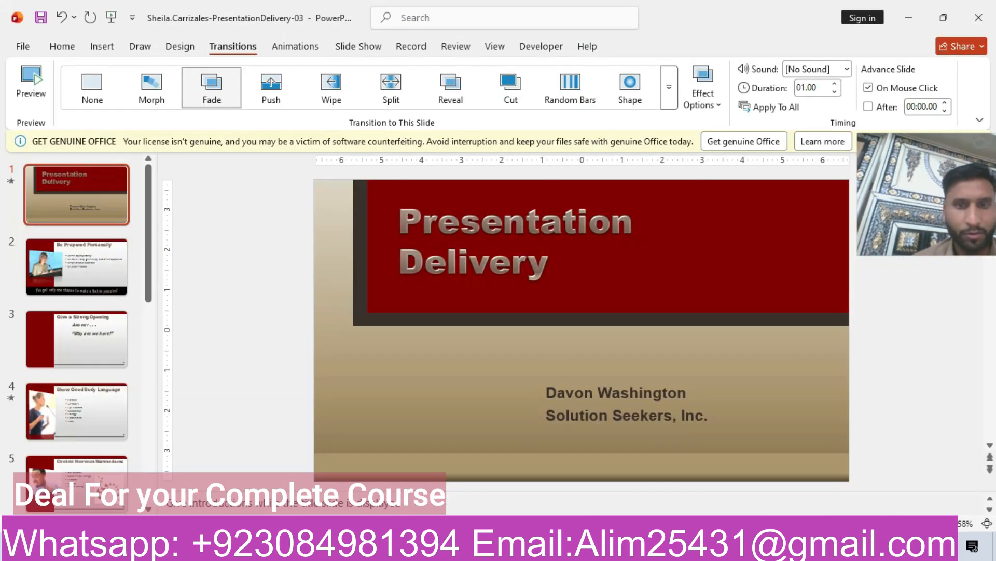
pyautogui.click(760, 107)
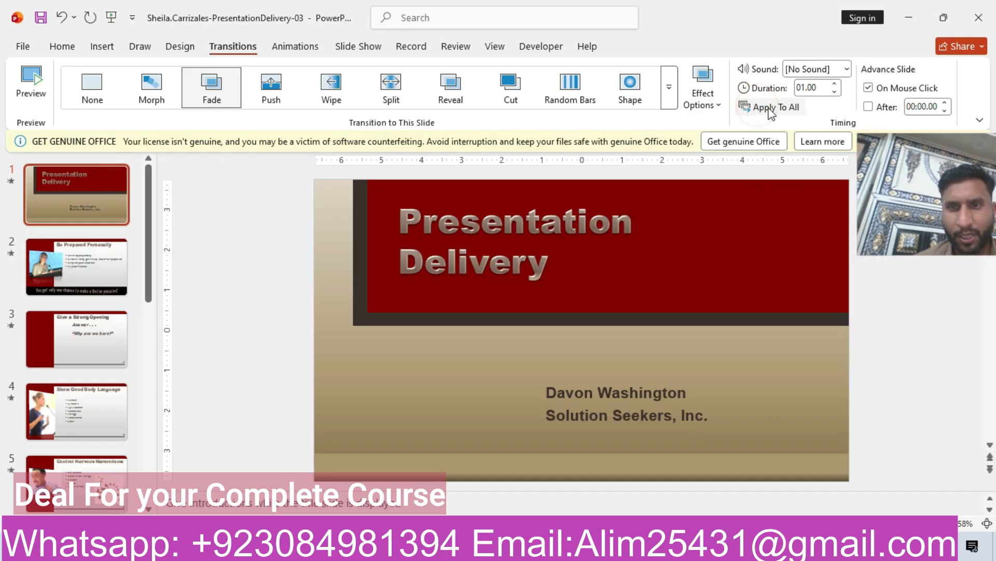
# - Read project step 4 and the animation settings listed in Table 3-12 of the instructions
pyautogui.click(935, 179)
pyautogui.moveTo(936, 179); pyautogui.dragTo(864, 61)
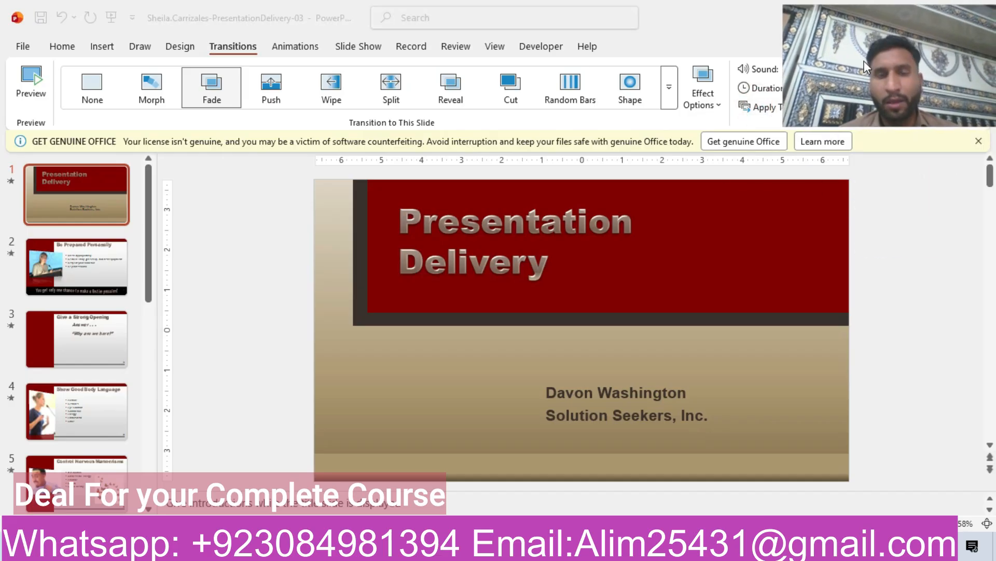
pyautogui.click(358, 548)
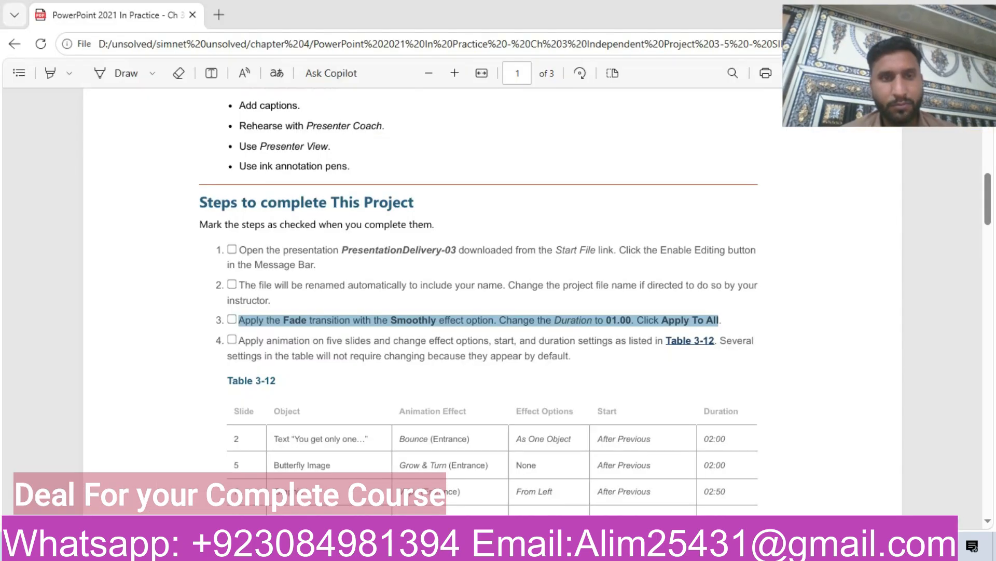
pyautogui.moveTo(239, 341); pyautogui.dragTo(570, 356)
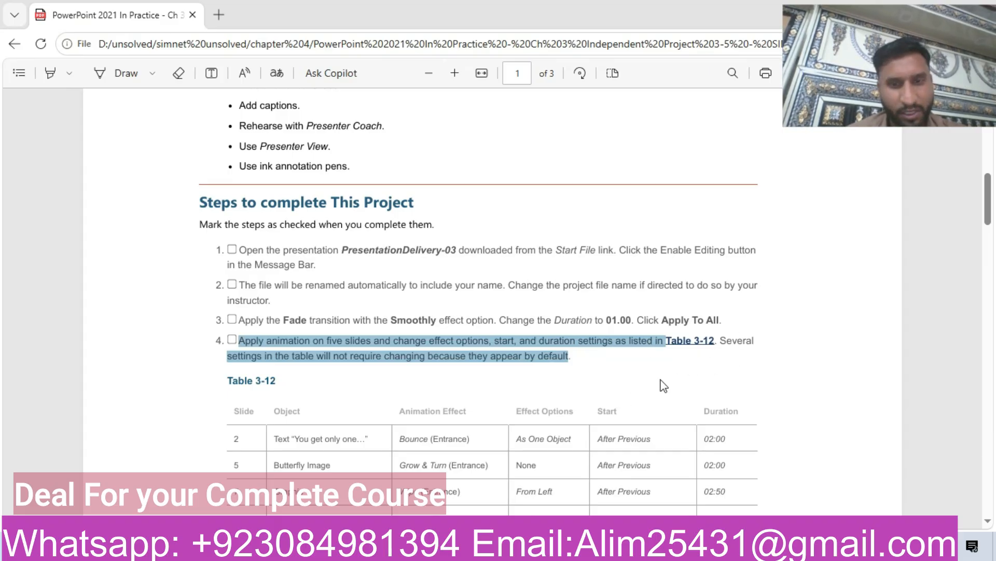
pyautogui.moveTo(989, 205); pyautogui.dragTo(992, 235)
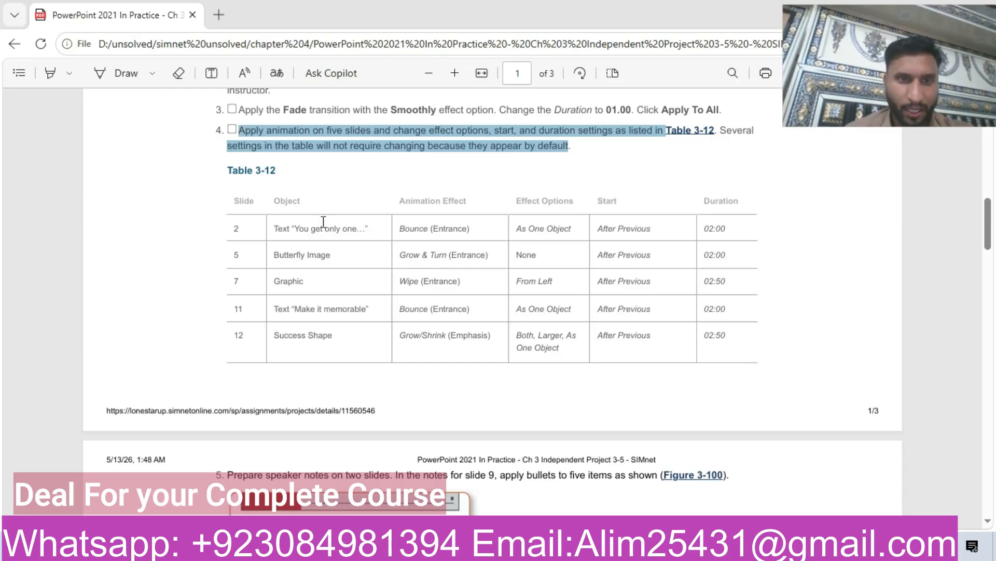
pyautogui.click(245, 228)
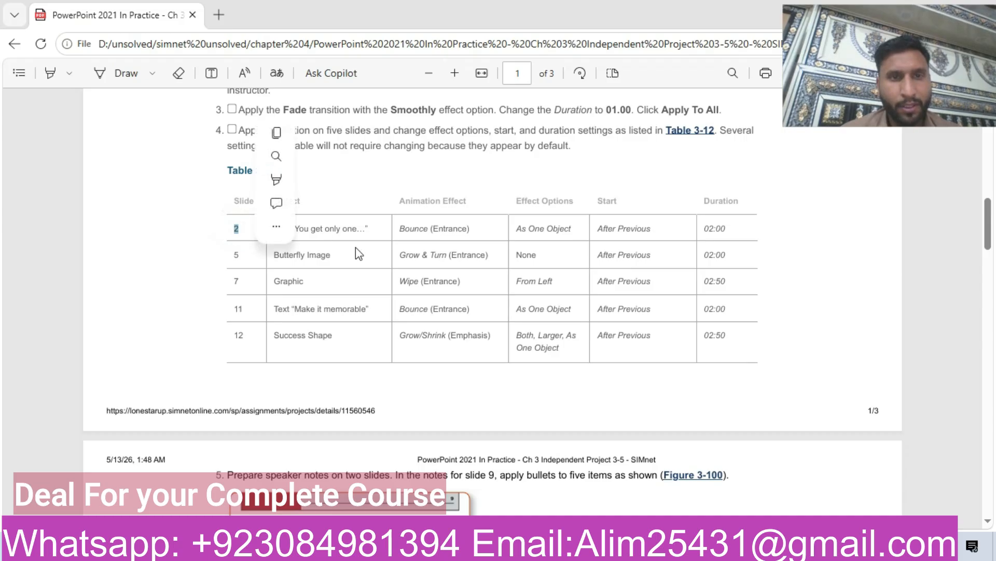
# - Select the "You get only one chance to make a first impression!" text box on slide 2
pyautogui.hotkey('alt', 'Tab')
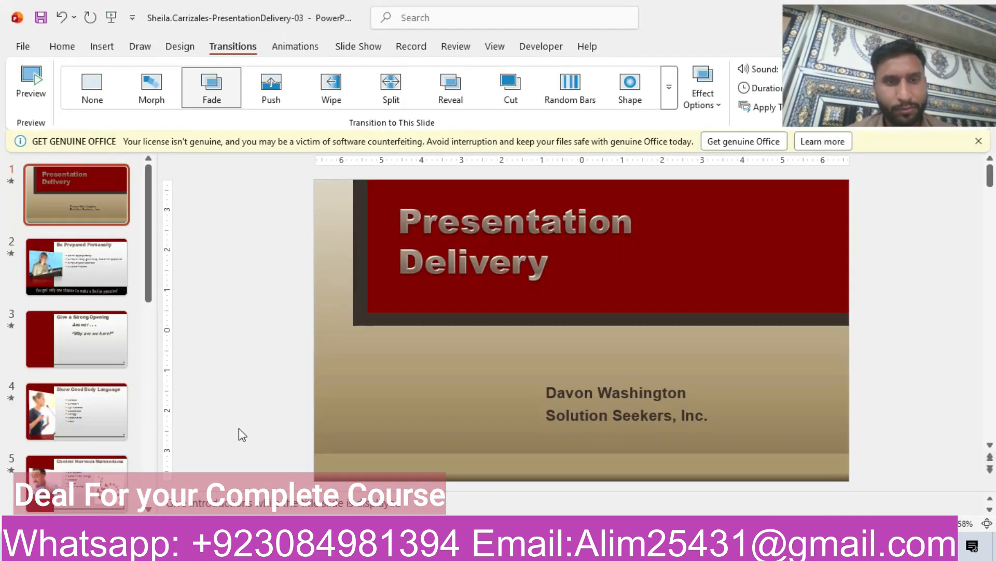
pyautogui.click(84, 278)
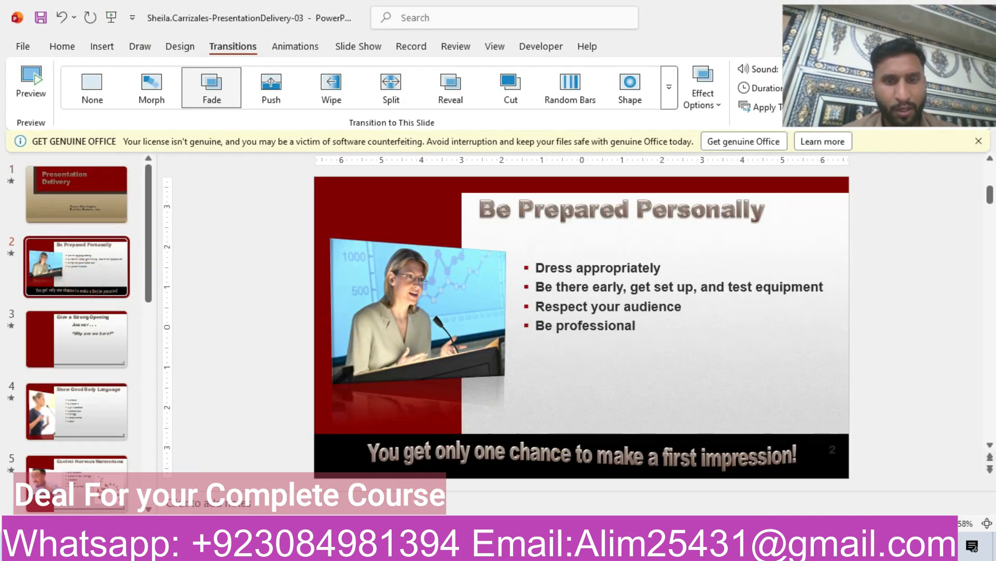
pyautogui.hotkey('alt', 'Tab')
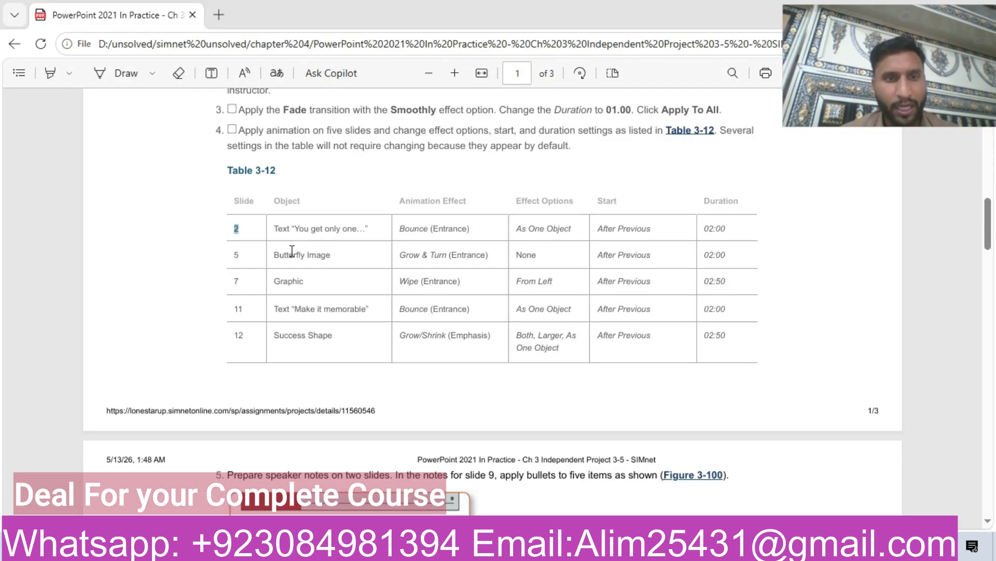
pyautogui.moveTo(310, 225); pyautogui.dragTo(369, 232)
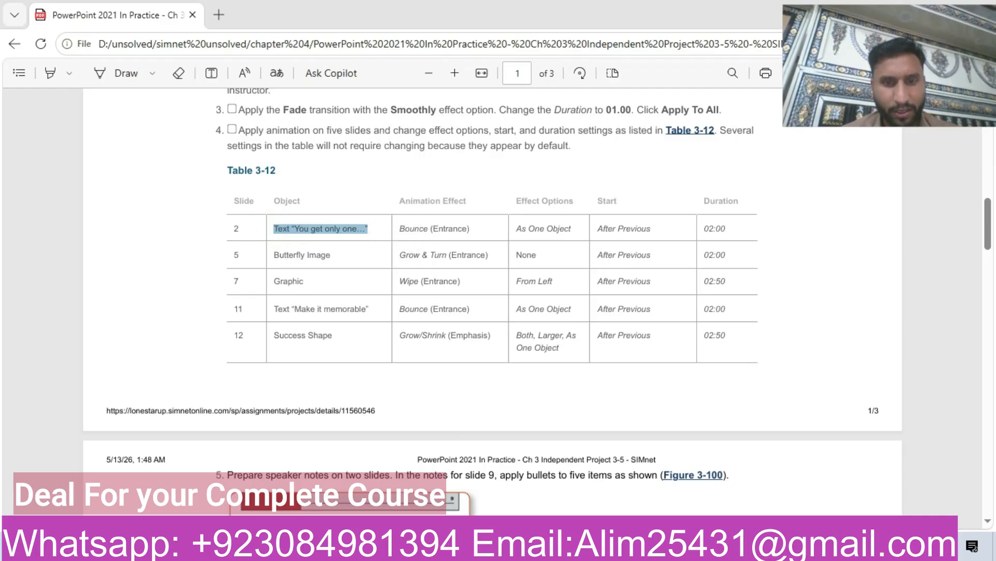
pyautogui.hotkey('alt', 'Tab')
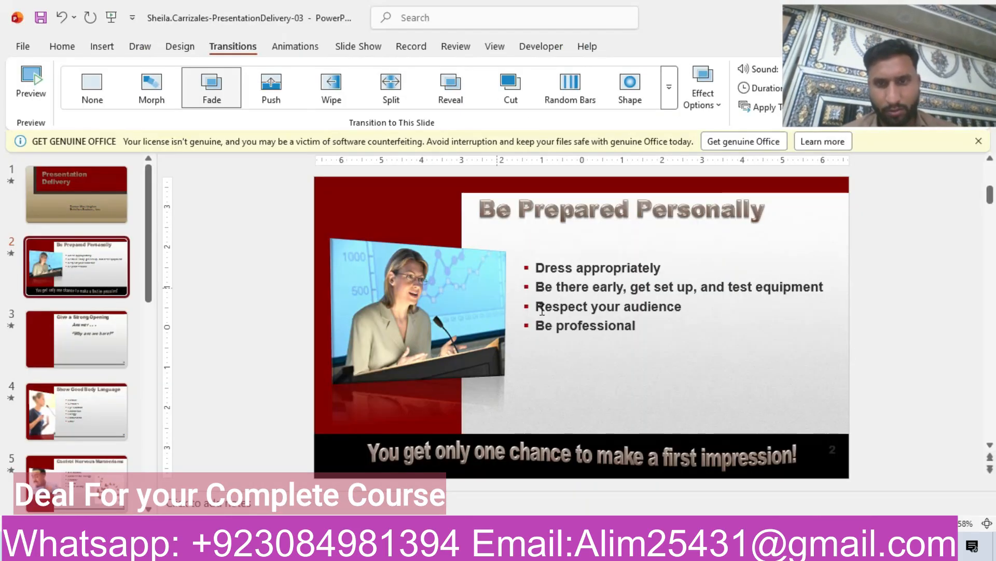
pyautogui.click(457, 451)
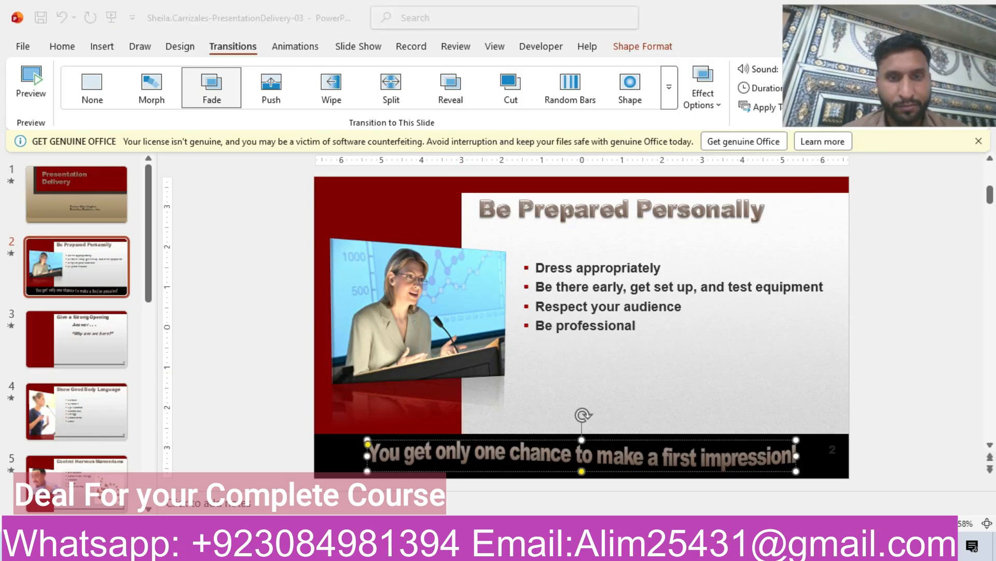
# - Apply the Bounce entrance animation to the selected text box
pyautogui.hotkey('alt', 'Tab')
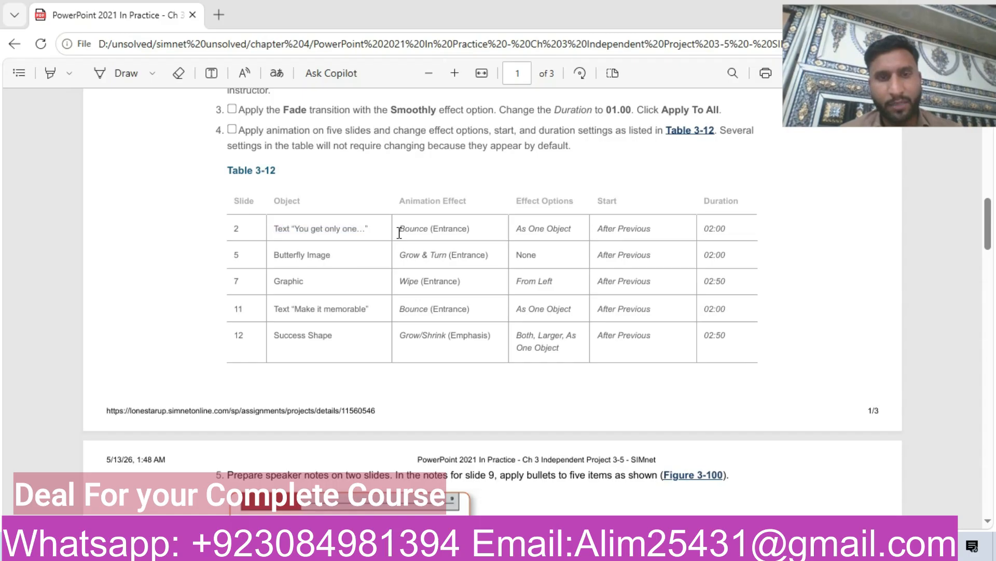
pyautogui.moveTo(453, 233); pyautogui.dragTo(476, 234)
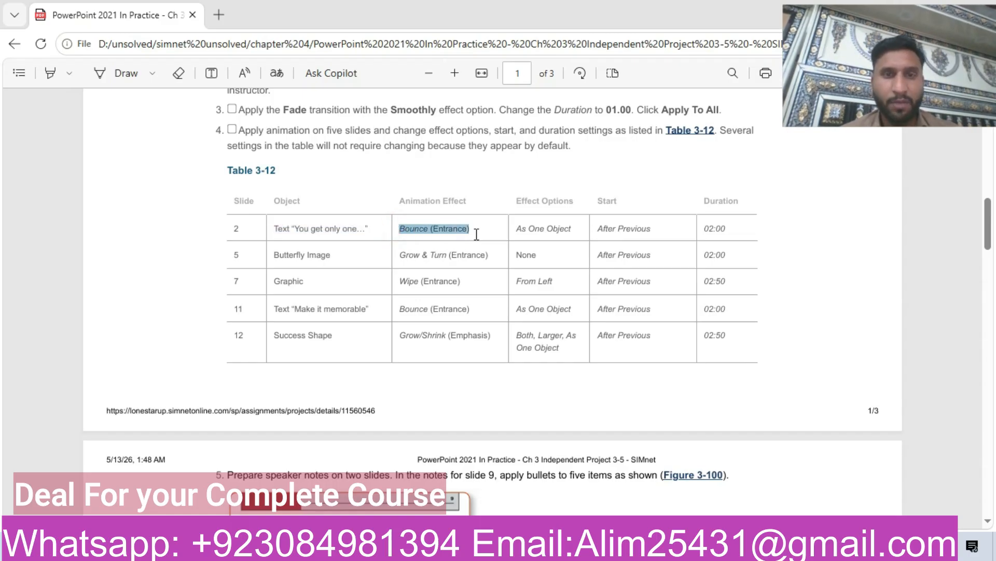
pyautogui.hotkey('alt', 'Tab')
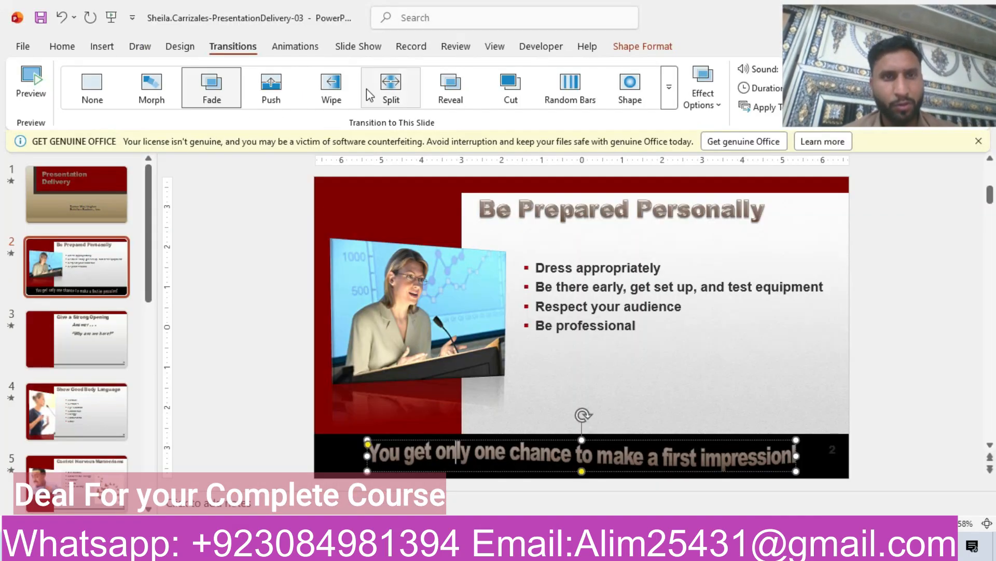
pyautogui.click(295, 47)
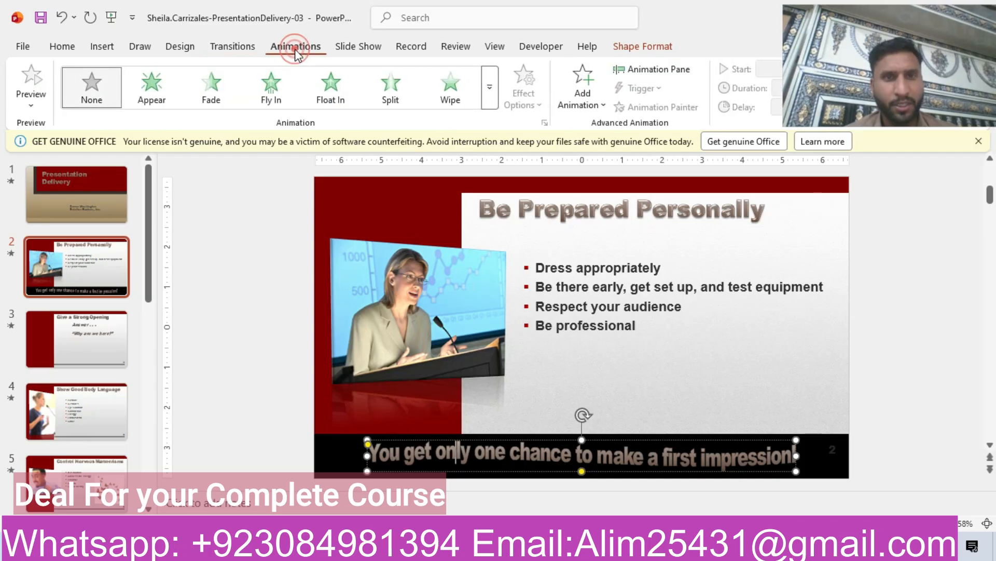
pyautogui.click(490, 90)
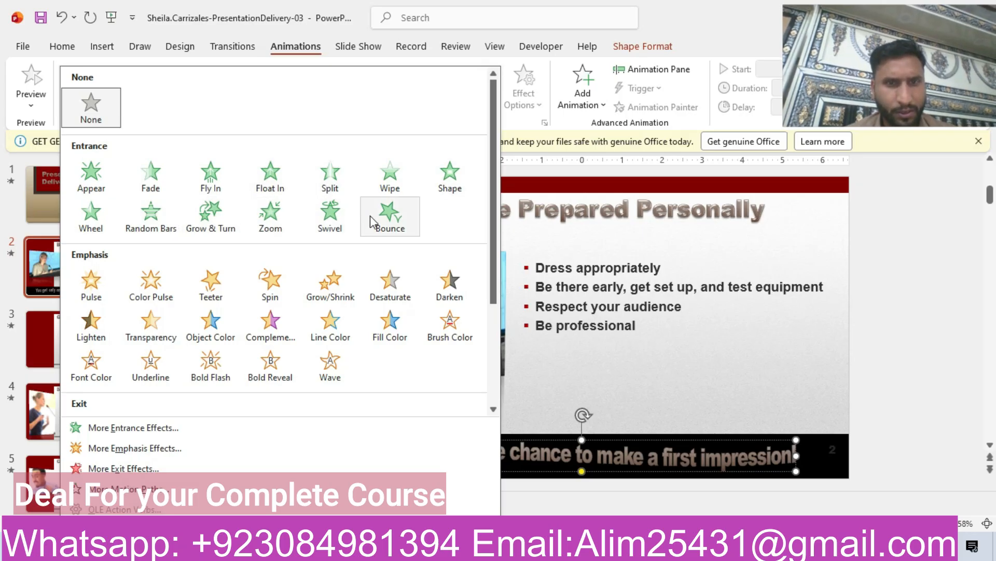
pyautogui.click(388, 216)
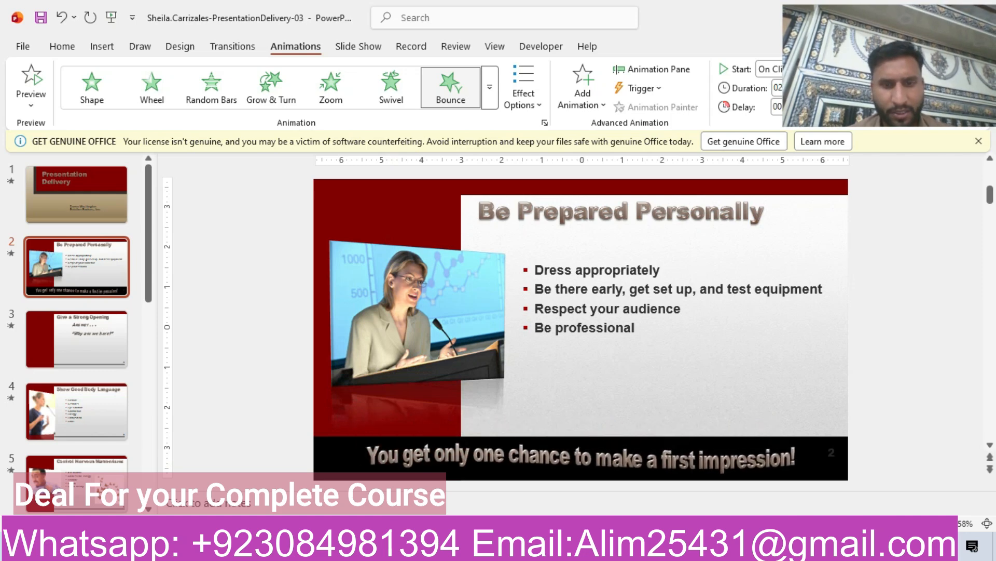
# - Set the Bounce animation's effect option to As One Object
pyautogui.hotkey('alt', 'Tab')
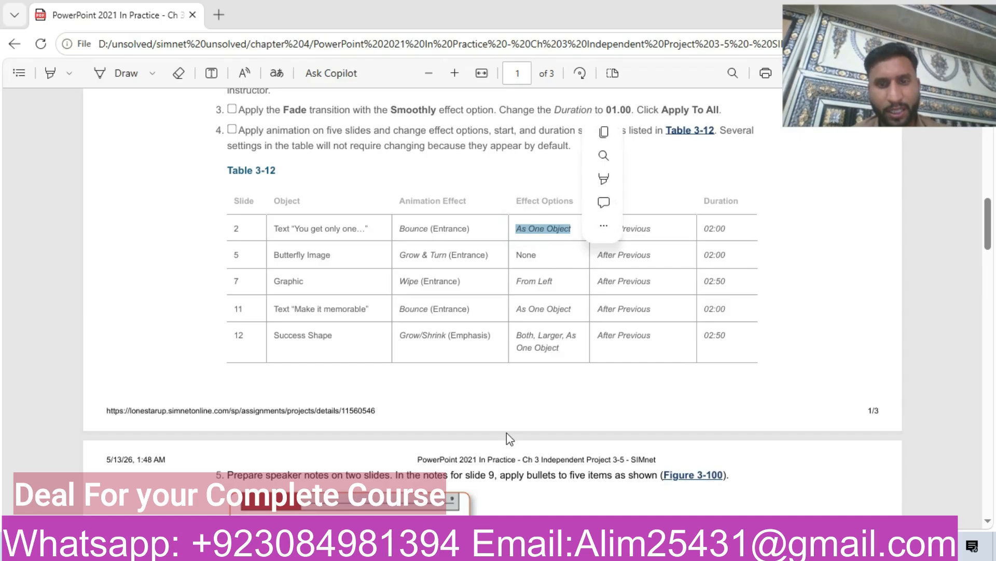
pyautogui.hotkey('alt', 'Tab')
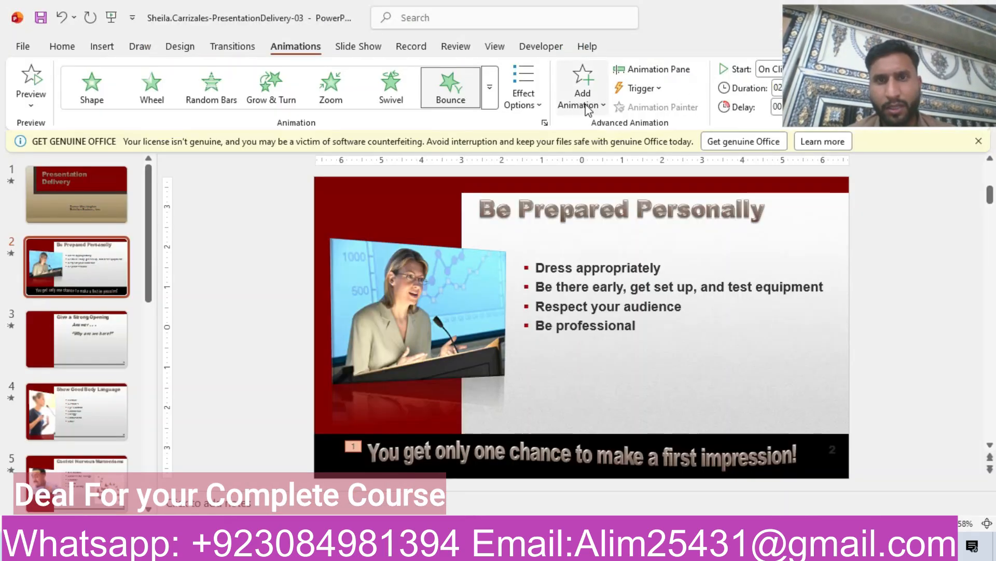
pyautogui.click(523, 99)
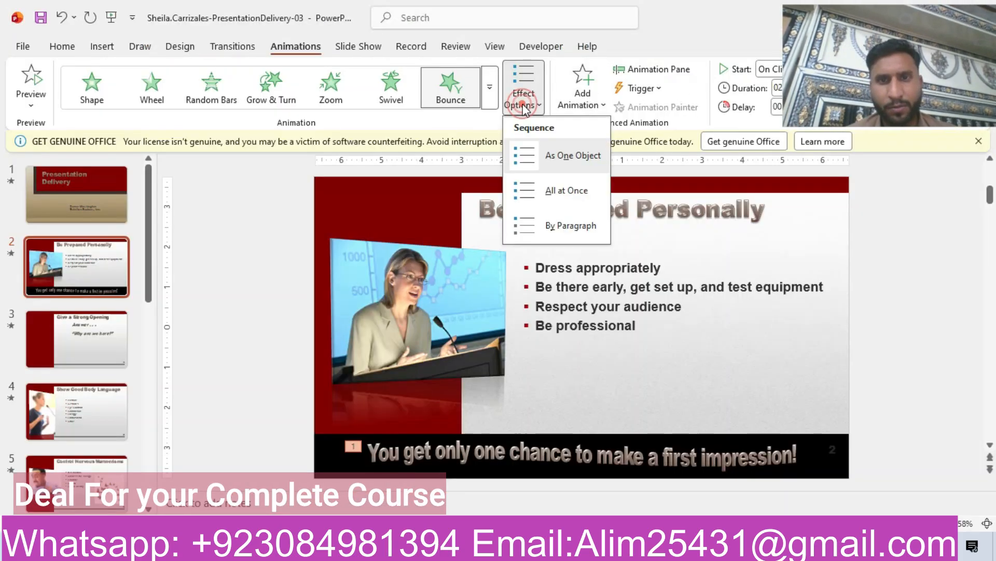
pyautogui.click(571, 157)
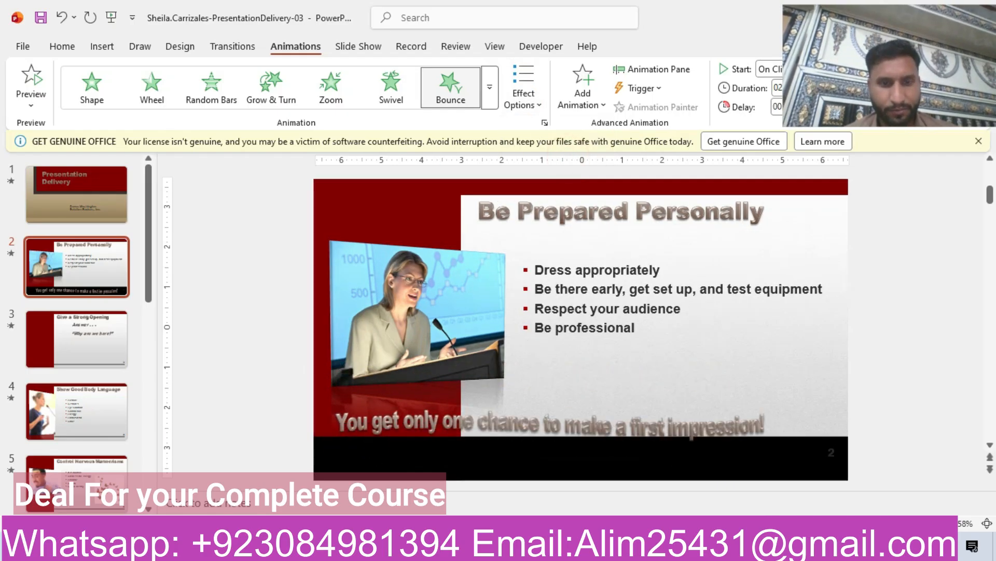
# - Set the slide 2 text box's Bounce animation to start After Previous
pyautogui.click(430, 546)
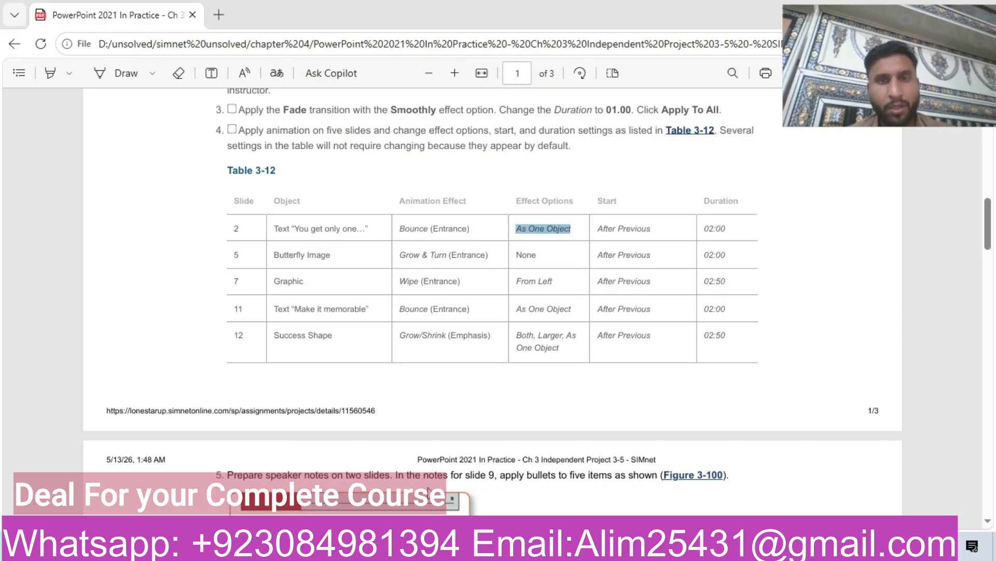
pyautogui.moveTo(595, 229); pyautogui.dragTo(653, 235)
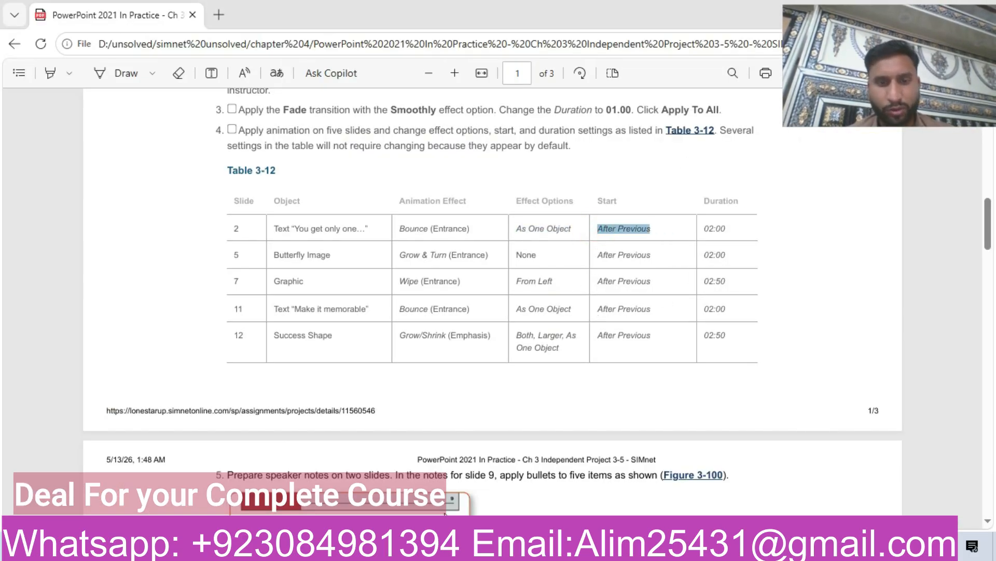
pyautogui.click(451, 546)
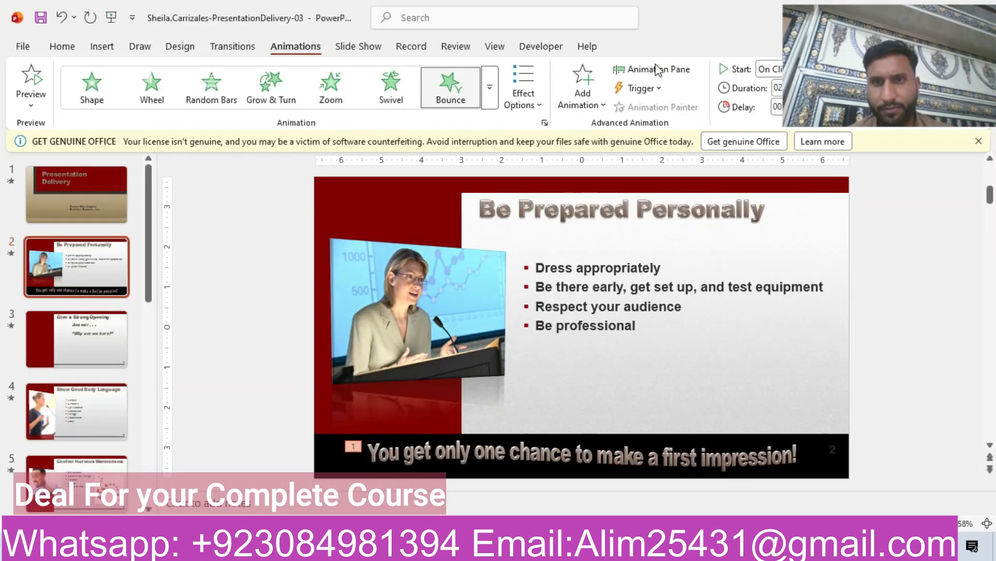
pyautogui.moveTo(885, 24); pyautogui.dragTo(909, 203)
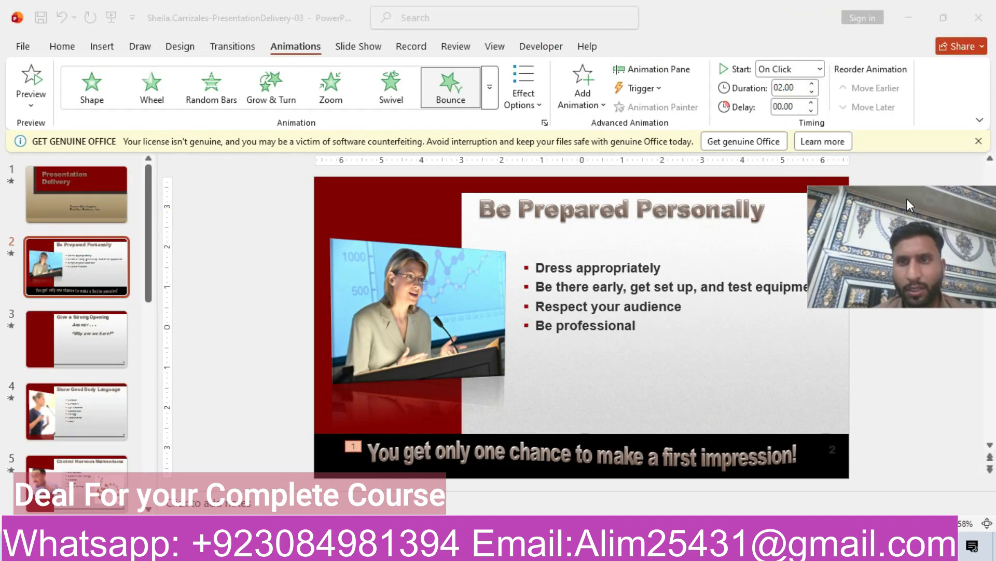
pyautogui.click(818, 70)
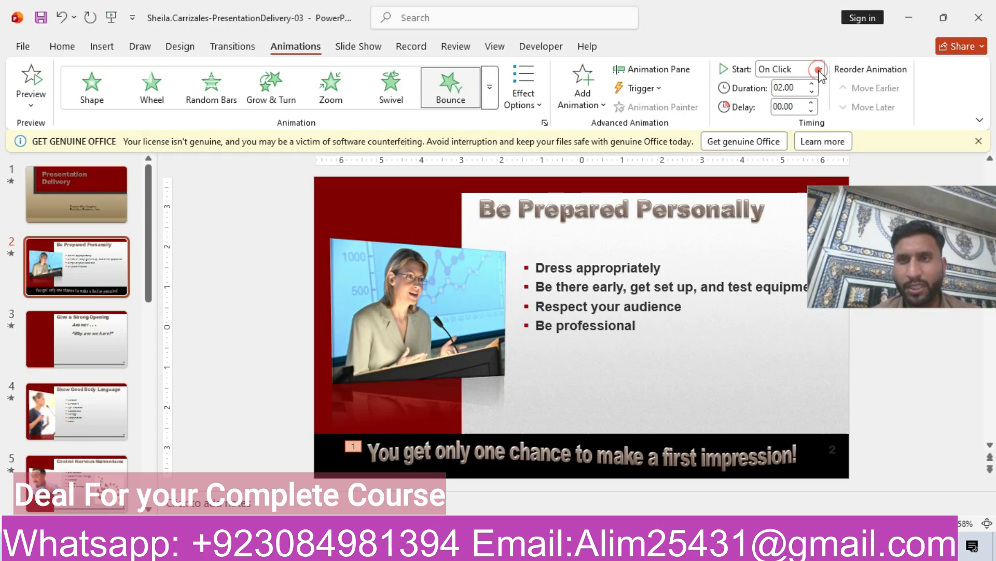
pyautogui.click(819, 70)
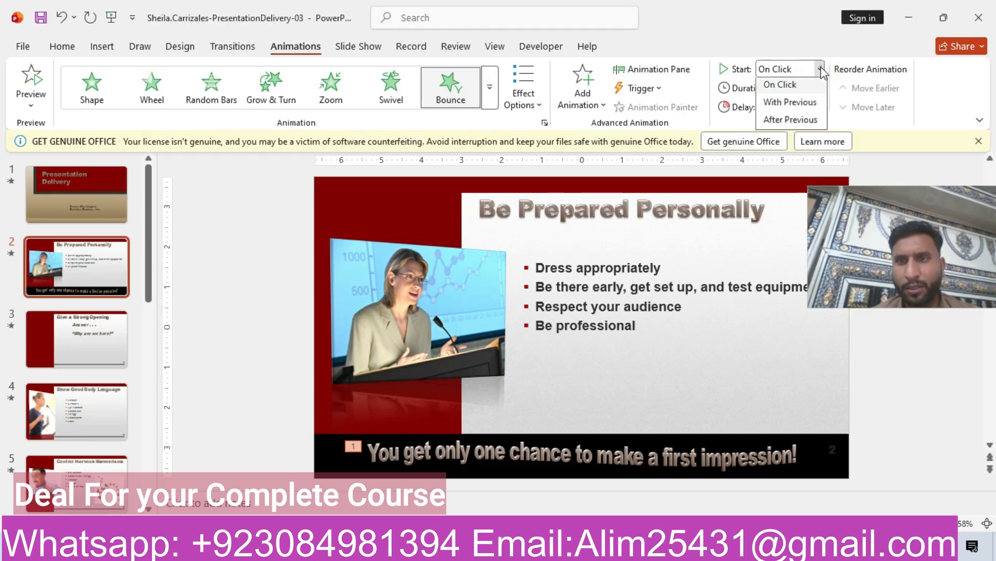
pyautogui.click(785, 122)
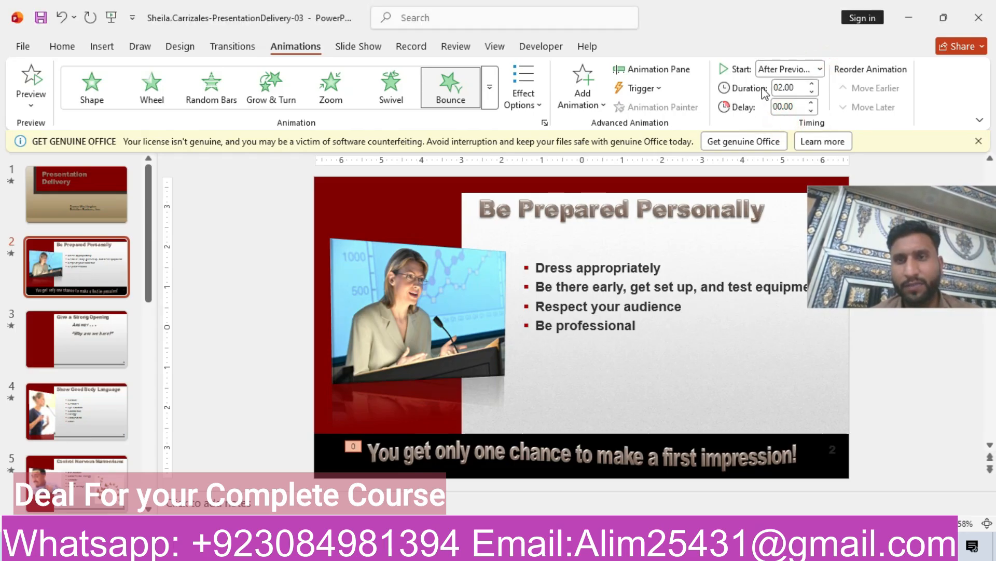
pyautogui.click(797, 89)
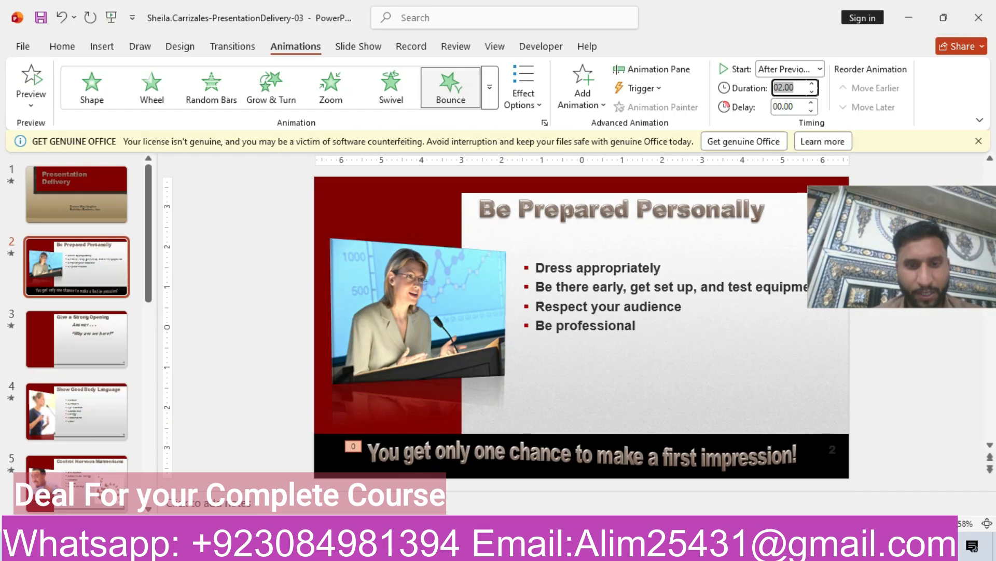
# - Go to slide 5 and select the butterfly image
pyautogui.hotkey('alt', 'Tab')
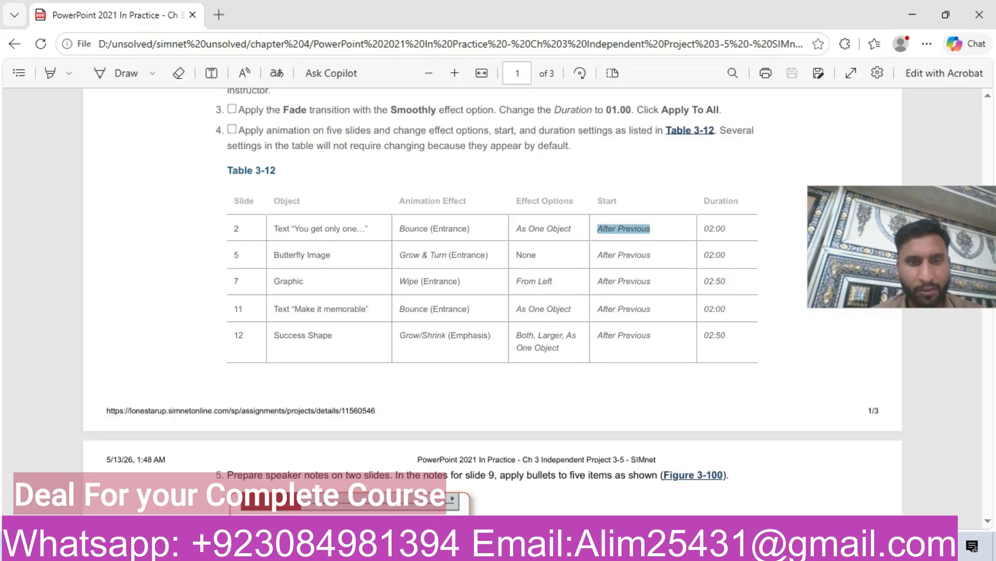
pyautogui.click(233, 256)
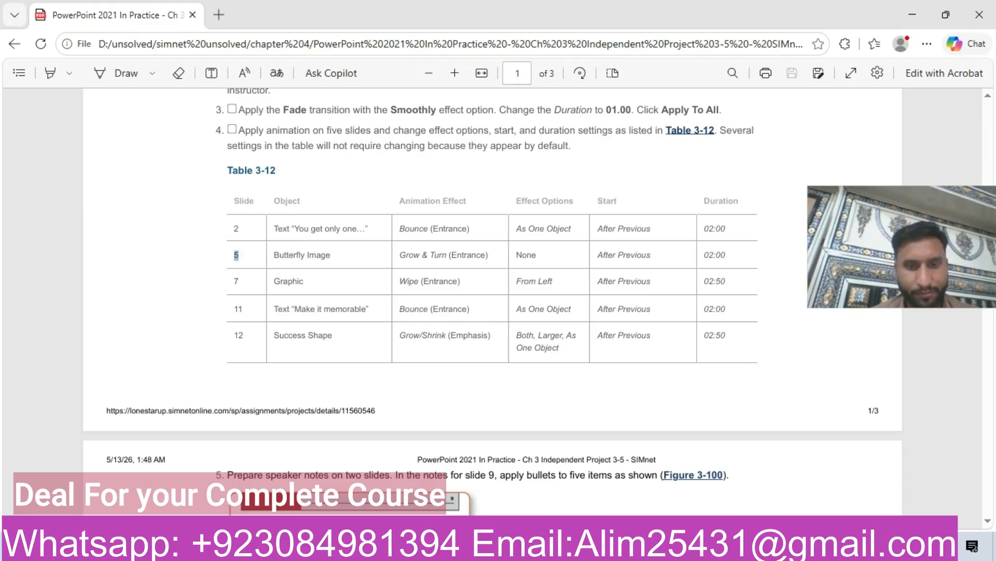
pyautogui.hotkey('alt', 'Tab')
pyautogui.click(47, 485)
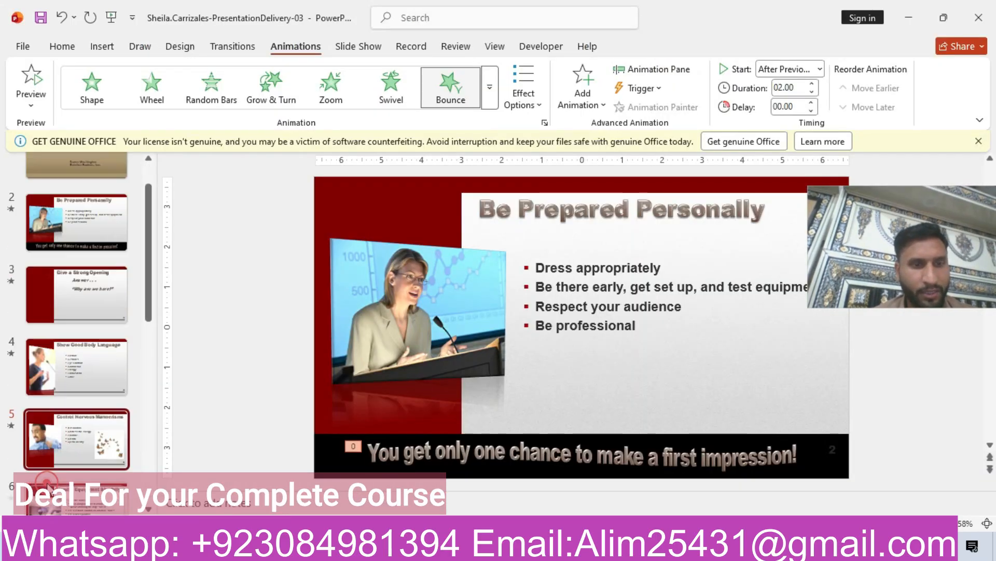
pyautogui.hotkey('alt', 'Tab')
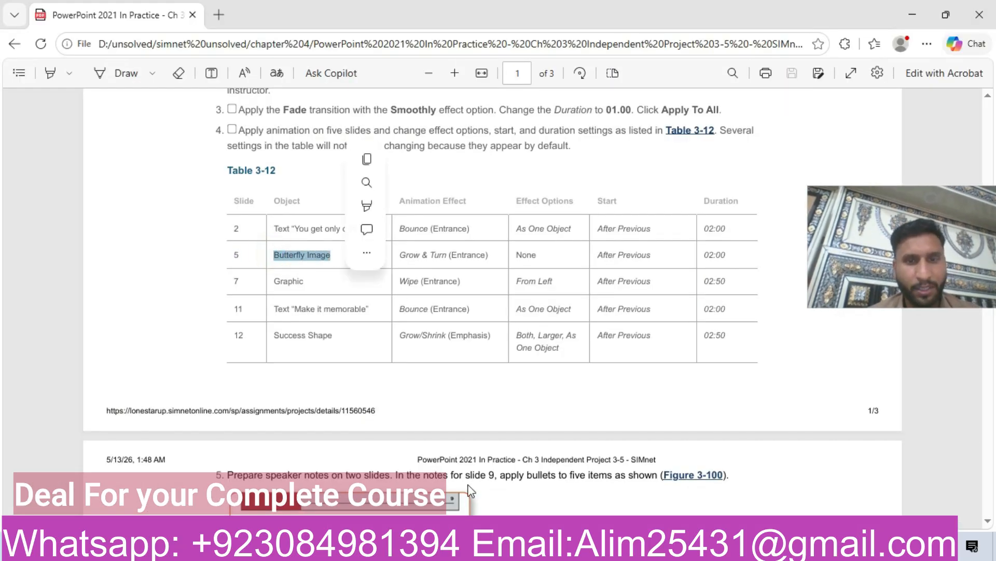
pyautogui.hotkey('alt', 'Tab')
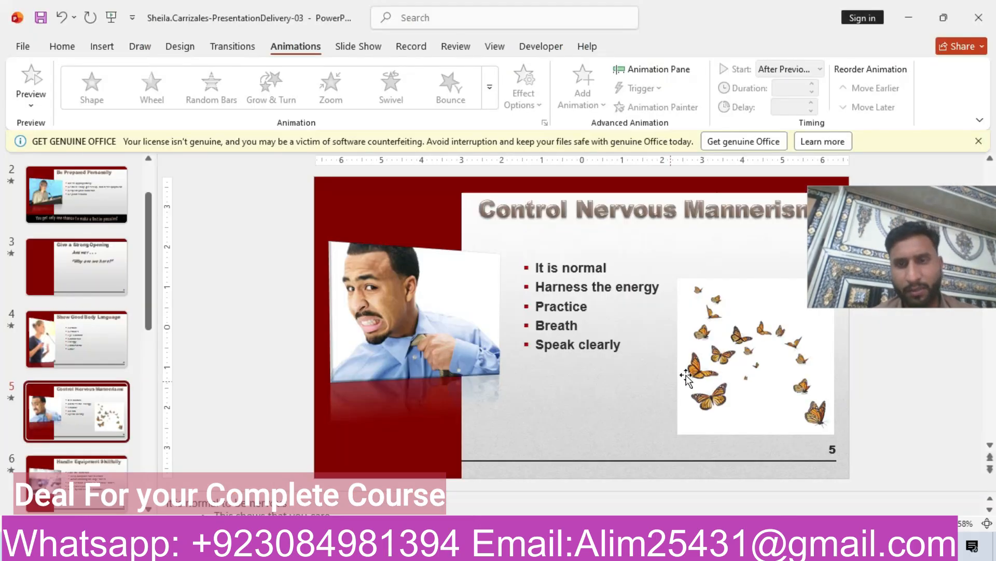
pyautogui.click(725, 366)
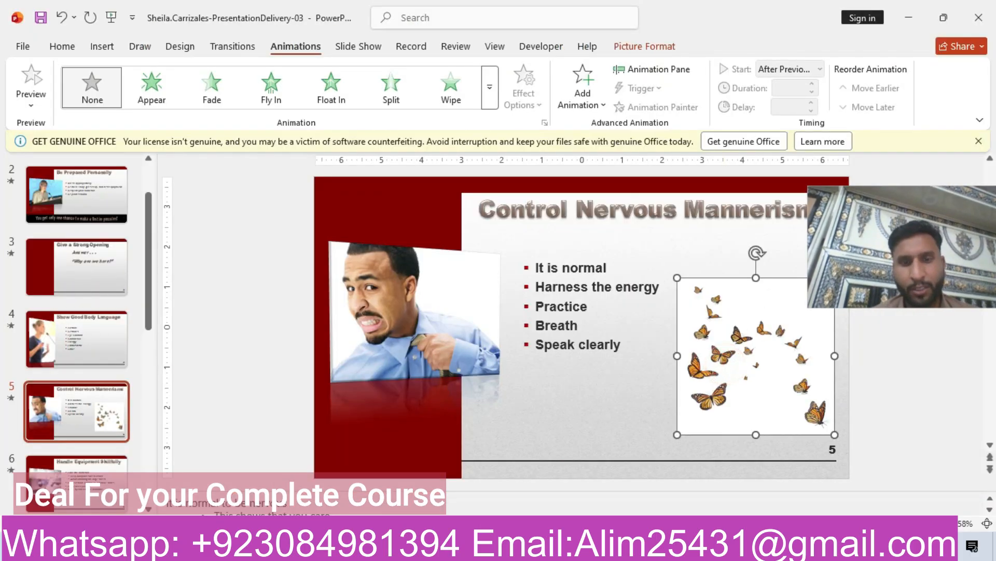
# - Apply the Grow & Turn entrance animation to the butterfly image
pyautogui.hotkey('alt', 'Tab')
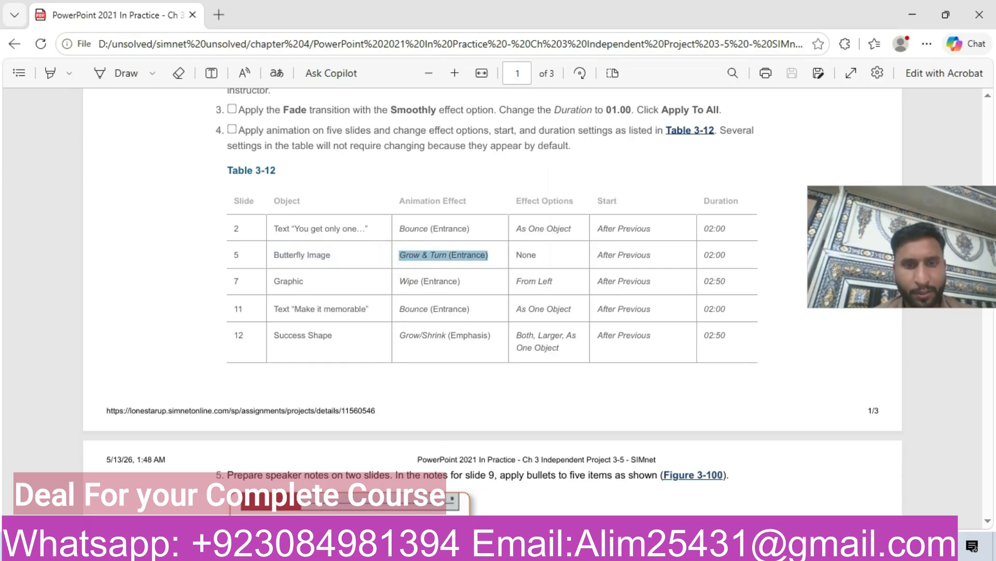
pyautogui.hotkey('alt', 'Tab')
pyautogui.click(490, 95)
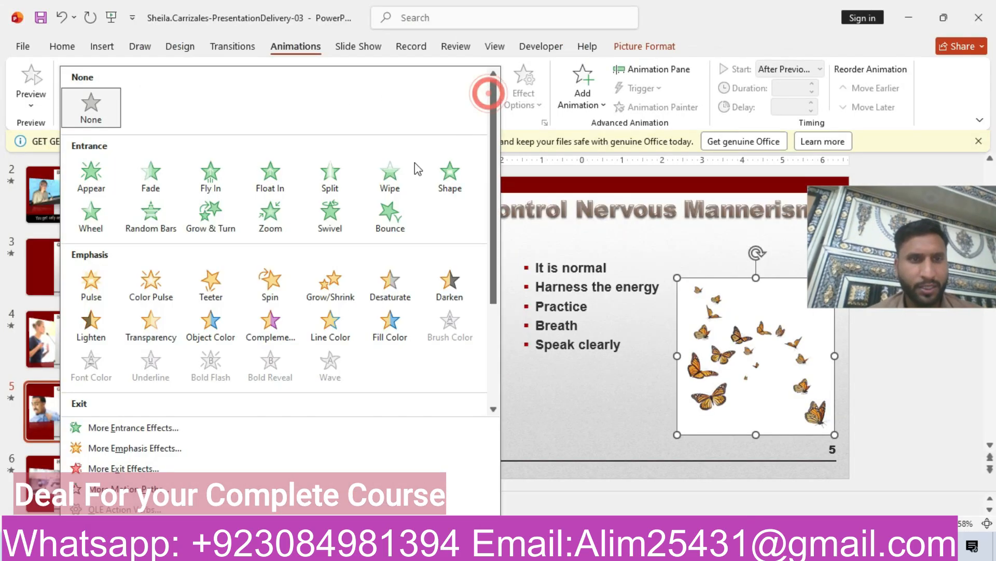
pyautogui.click(211, 225)
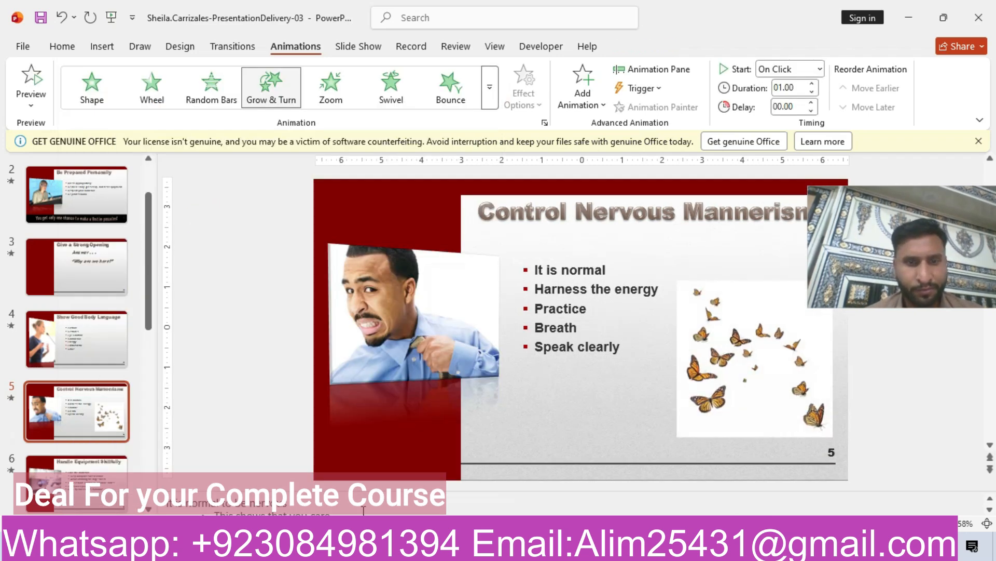
# - Set the butterfly animation to start After Previous with a duration of 02.00
pyautogui.hotkey('alt', 'Tab')
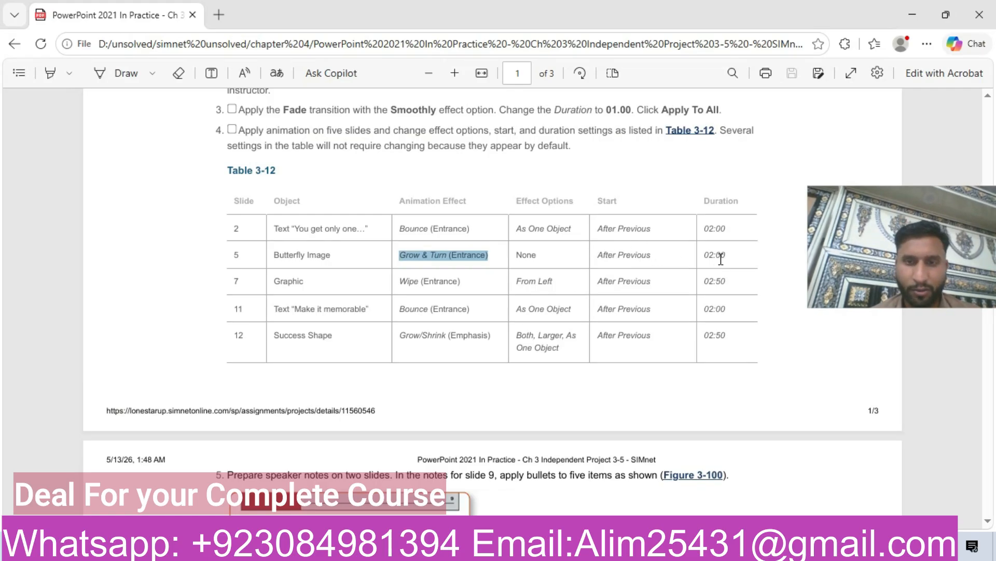
pyautogui.hotkey('alt', 'Tab')
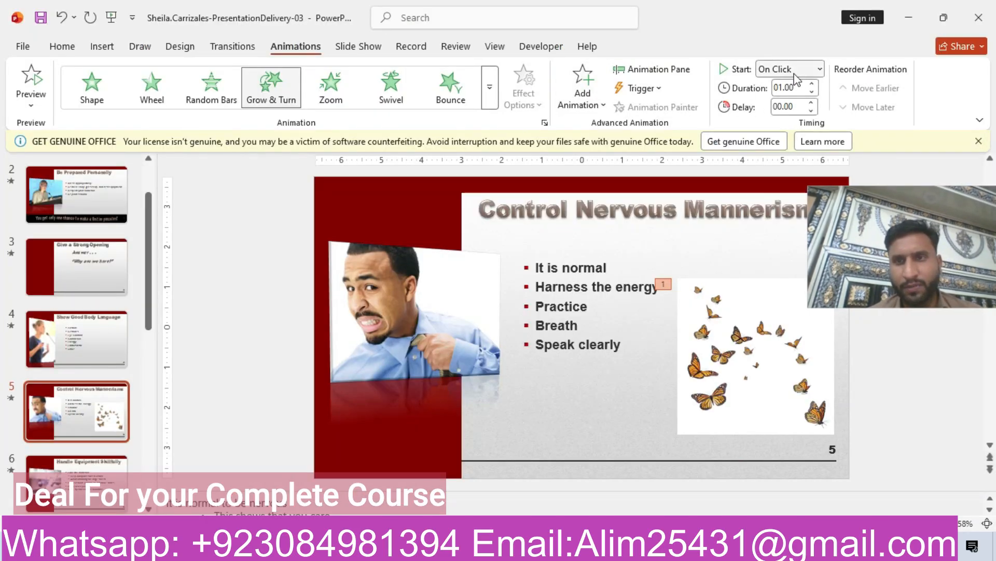
pyautogui.click(809, 71)
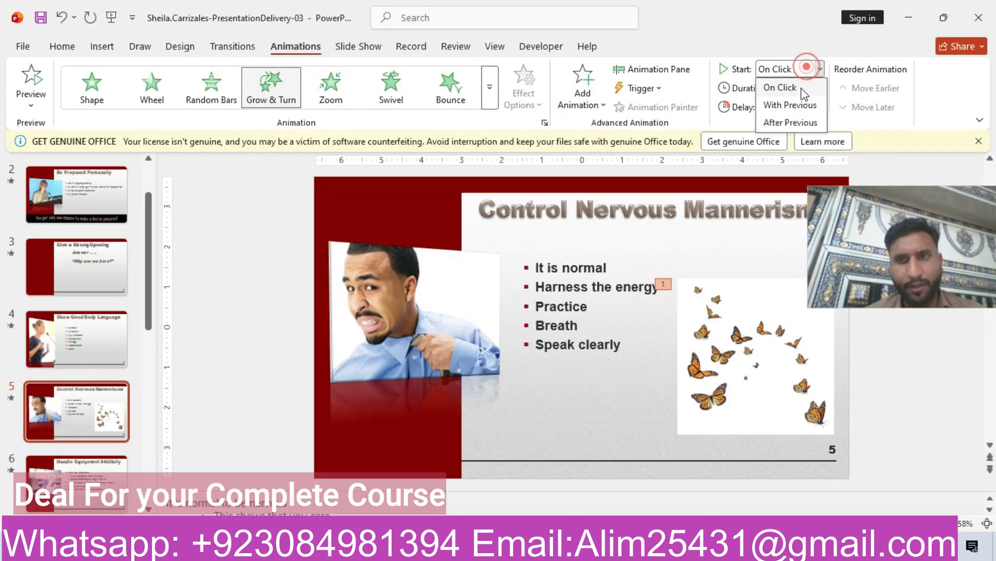
pyautogui.click(787, 124)
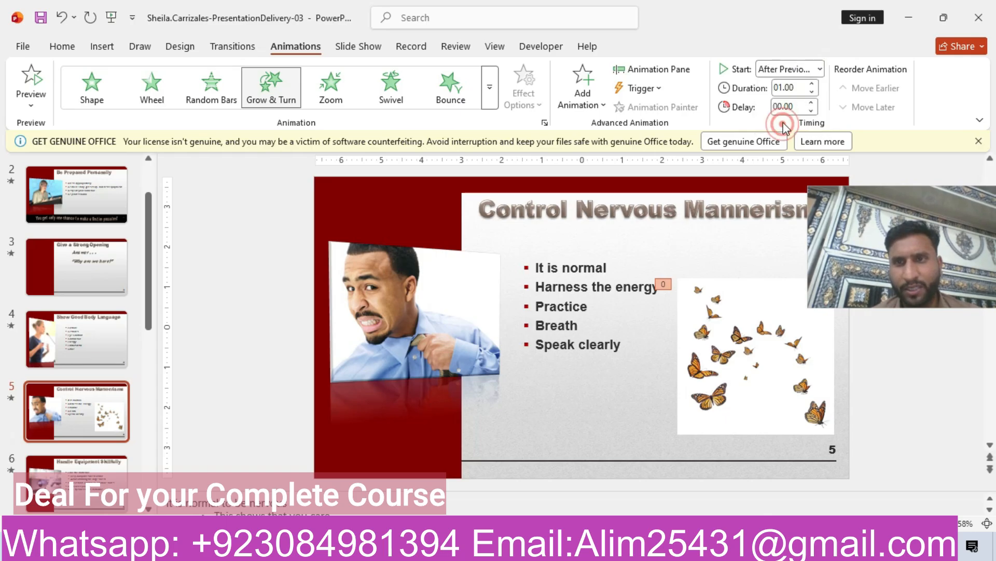
pyautogui.click(811, 85)
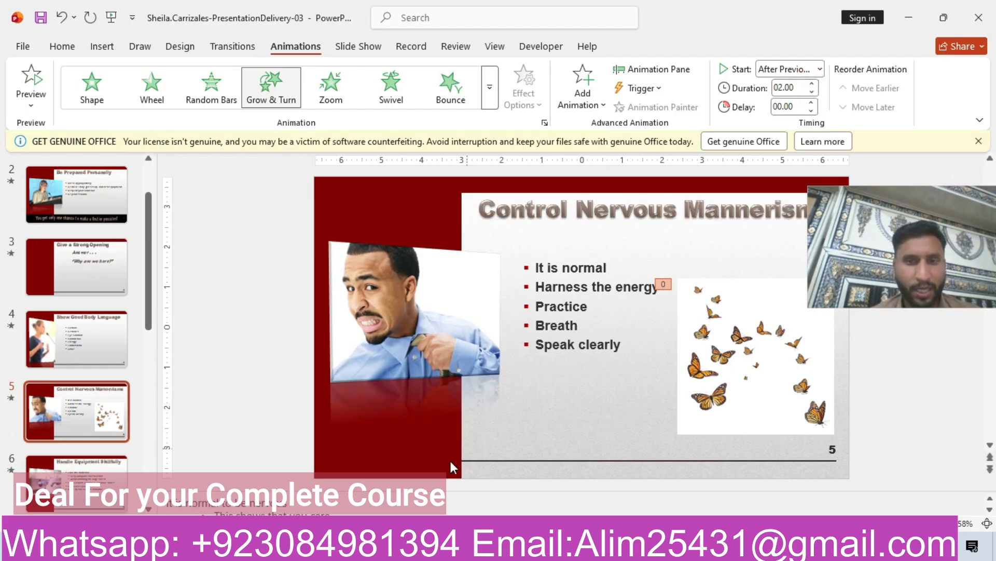
# - Go to slide 7 and select the graphic
pyautogui.hotkey('alt', 'Tab')
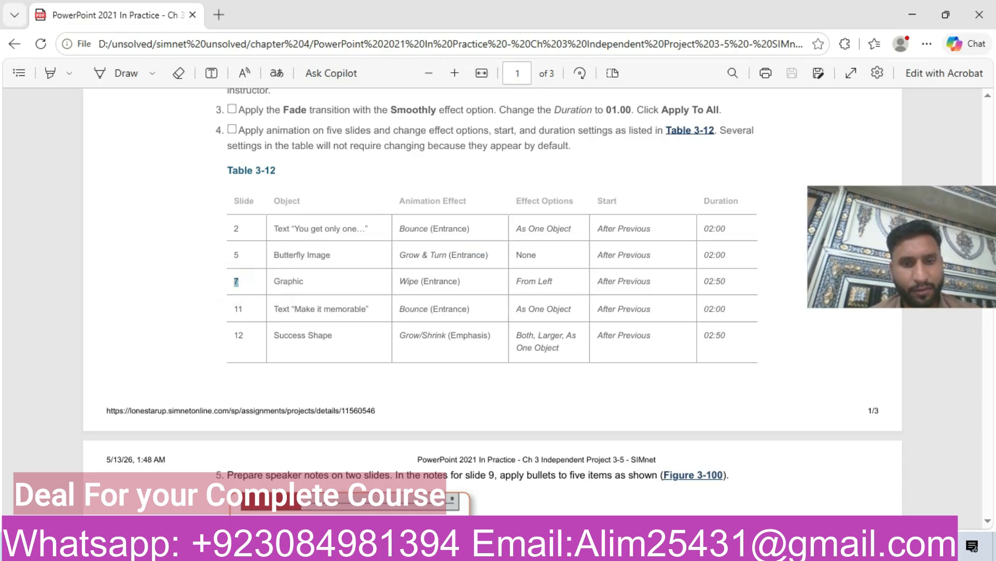
pyautogui.hotkey('alt', 'Tab')
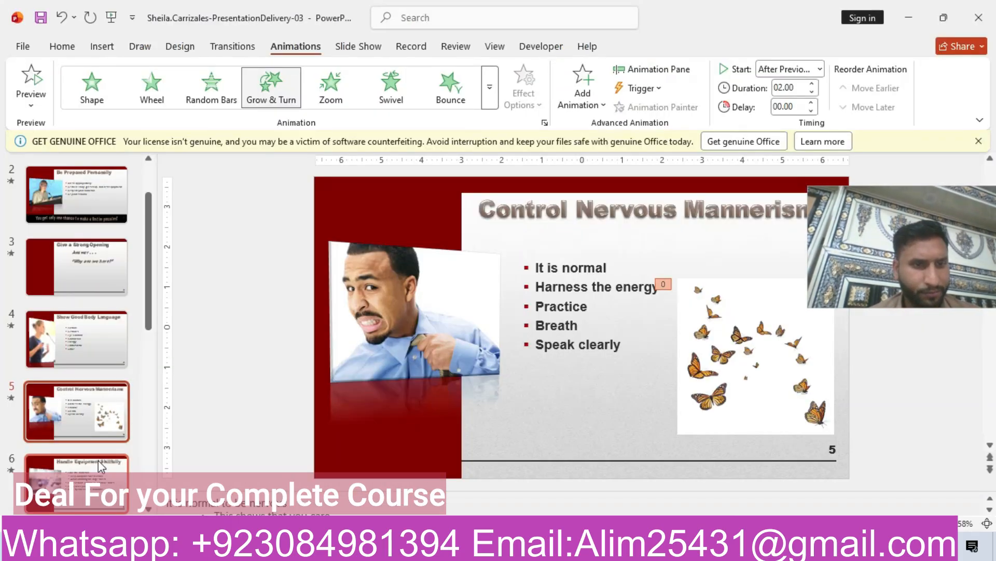
pyautogui.moveTo(150, 328); pyautogui.dragTo(151, 410)
pyautogui.click(111, 354)
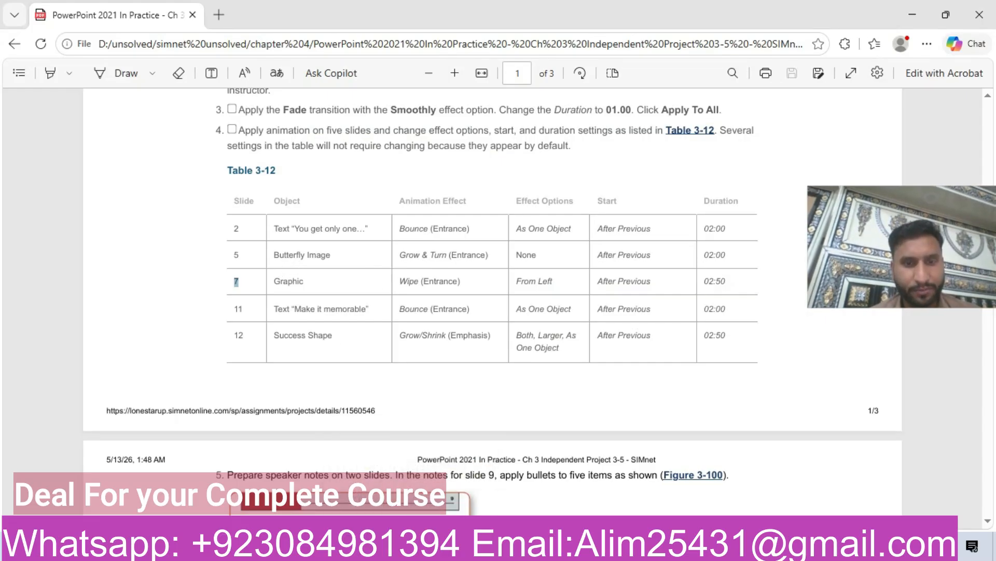
pyautogui.hotkey('alt', 'Tab')
pyautogui.click(415, 325)
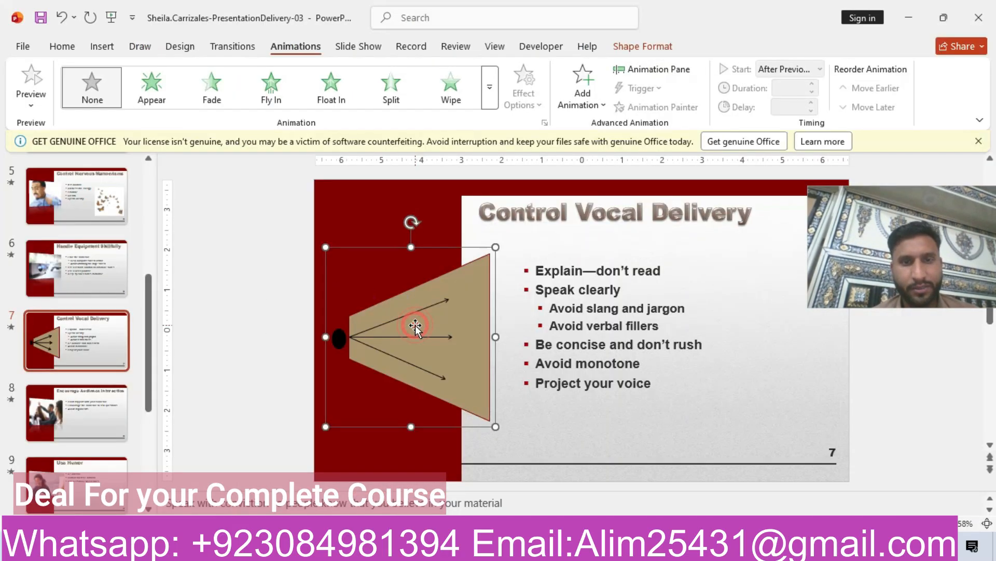
# - Apply the Wipe entrance animation to the slide 7 graphic
pyautogui.hotkey('alt', 'Tab')
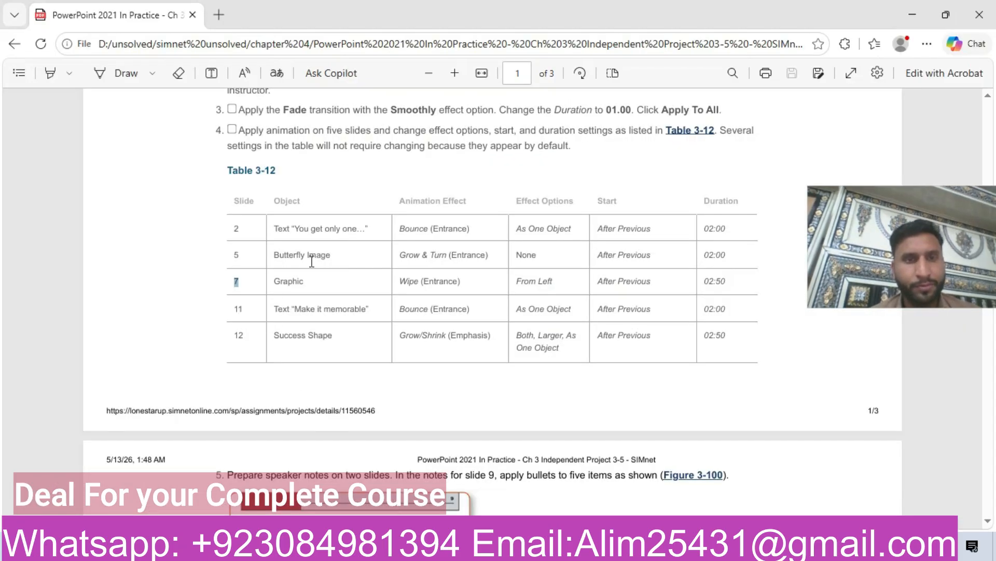
pyautogui.moveTo(422, 282); pyautogui.dragTo(469, 291)
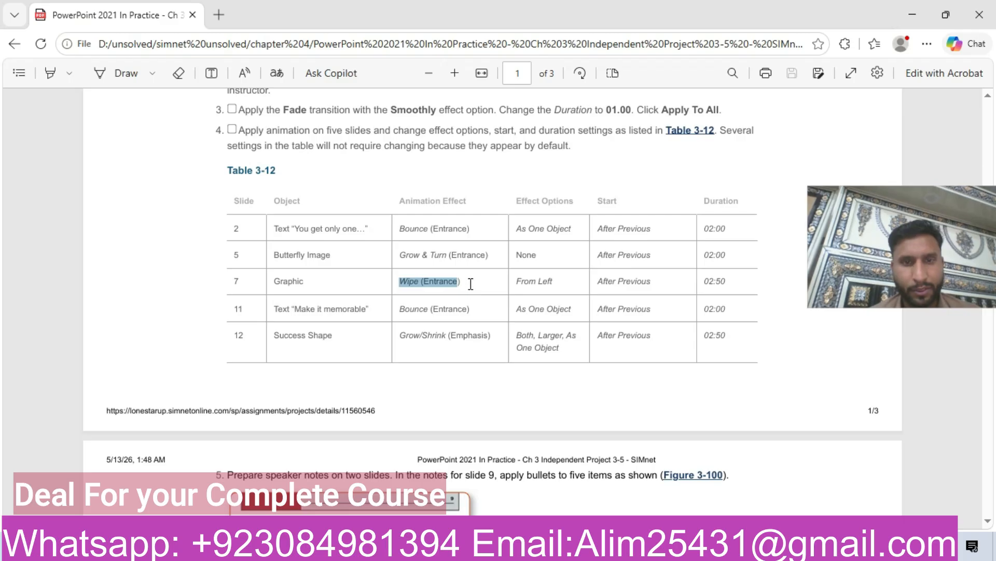
pyautogui.hotkey('alt', 'Tab')
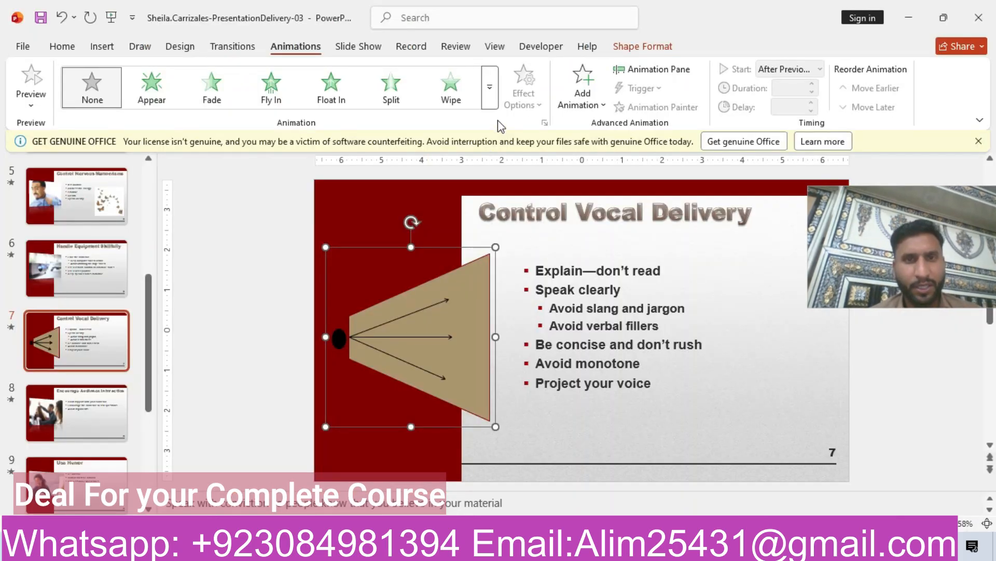
pyautogui.click(490, 92)
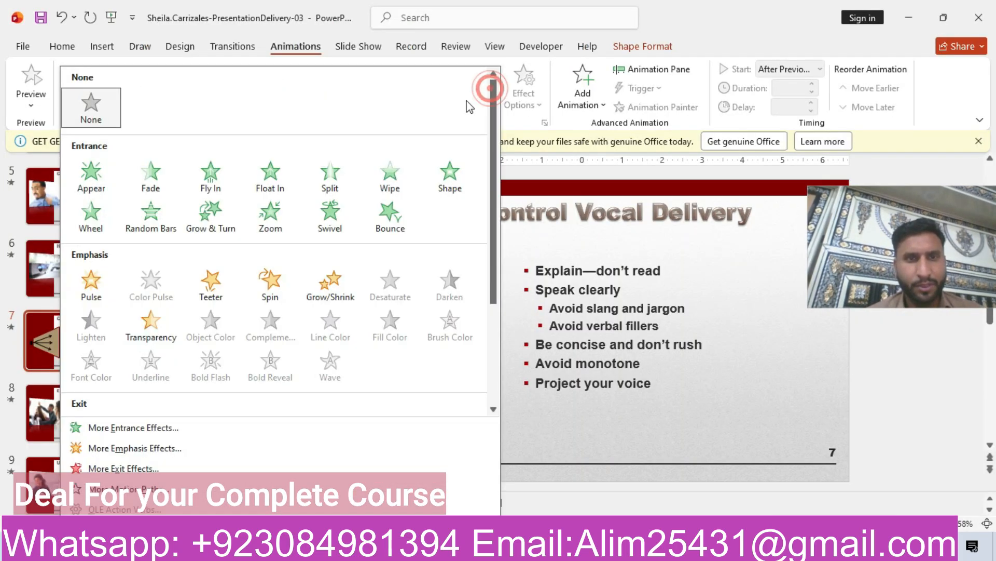
pyautogui.click(385, 181)
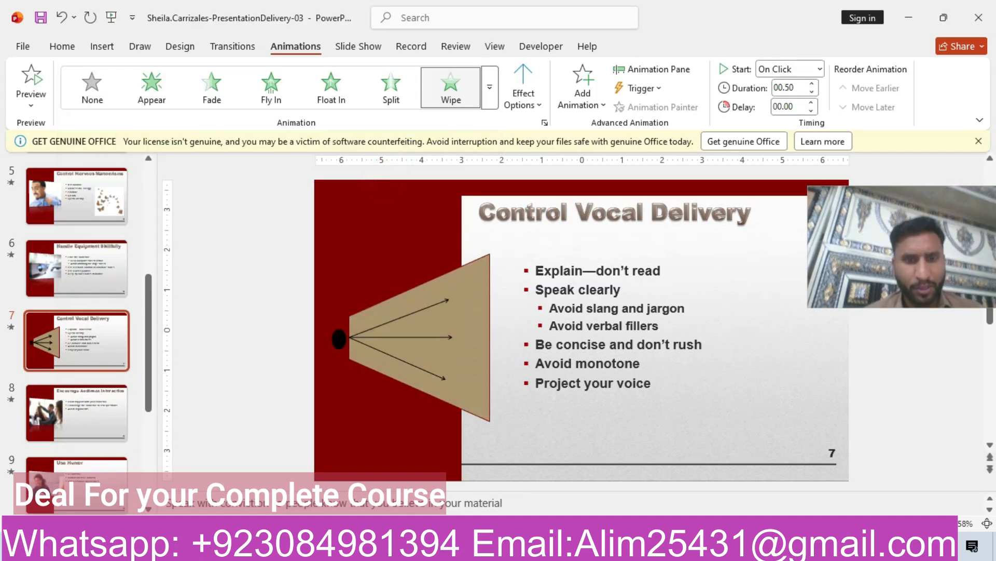
# - Set the Wipe animation's direction to From Left
pyautogui.hotkey('alt', 'Tab')
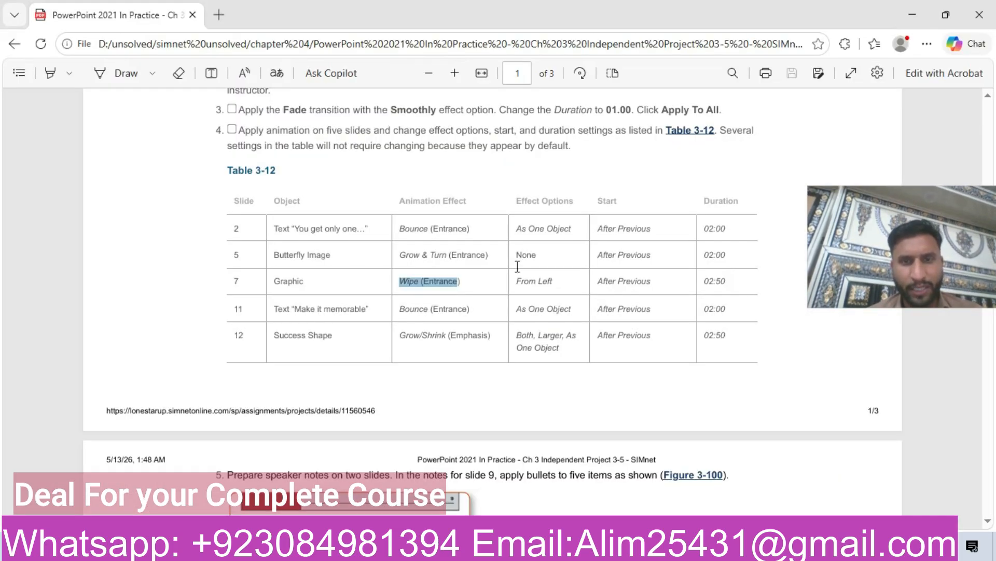
pyautogui.moveTo(520, 280); pyautogui.dragTo(553, 281)
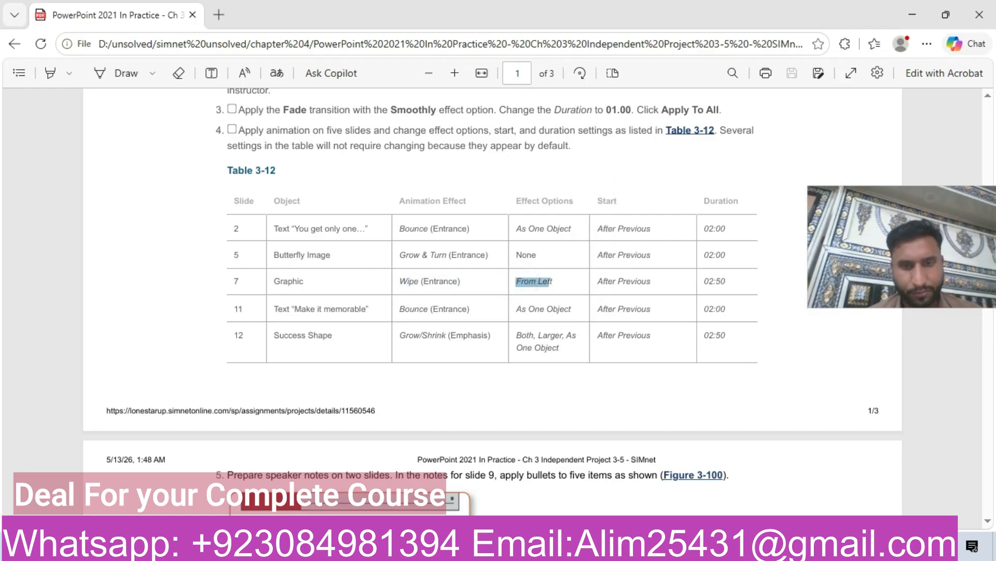
pyautogui.hotkey('alt', 'Tab')
pyautogui.click(523, 93)
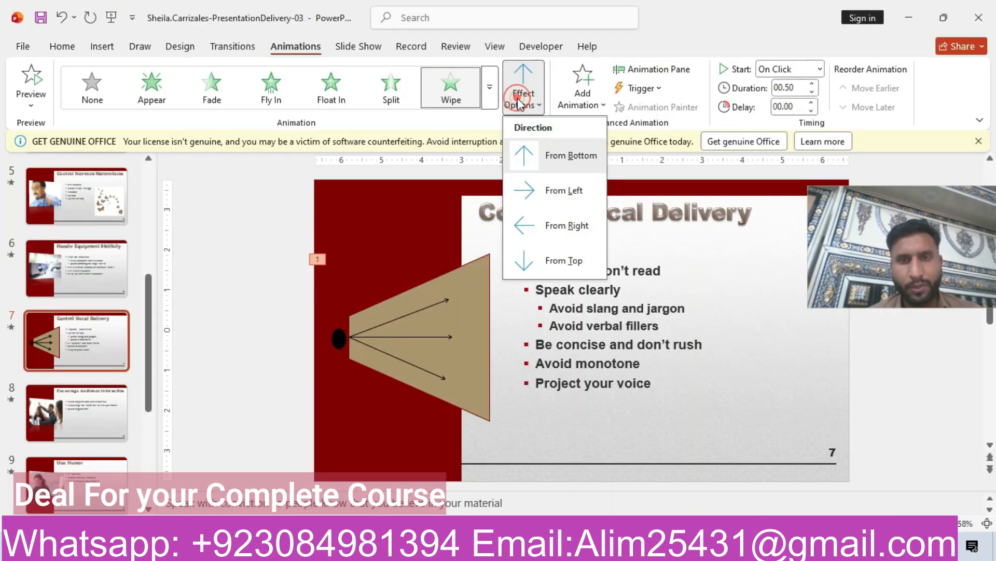
pyautogui.click(559, 192)
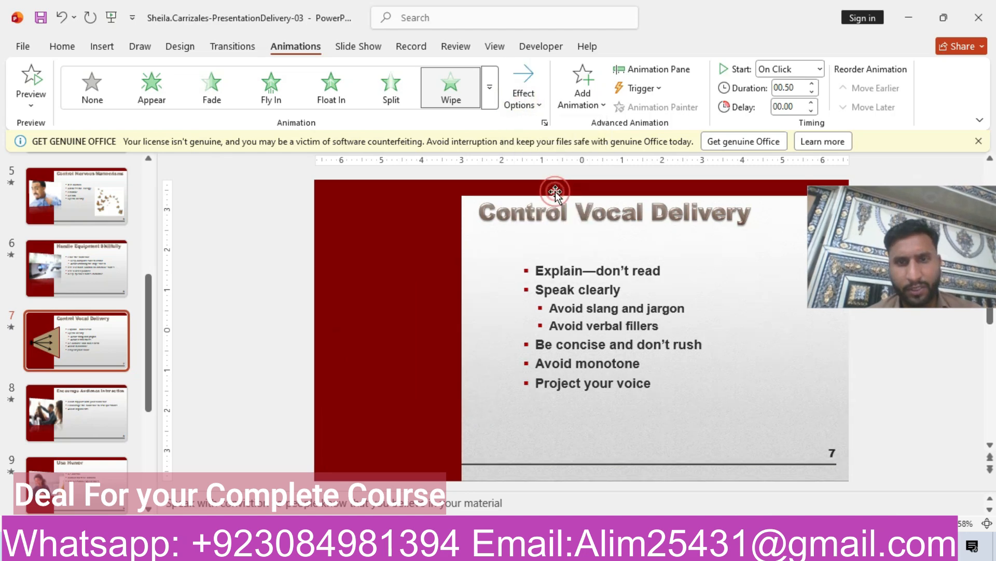
# - Set the slide 7 Wipe animation to start After Previous with a duration of 02.50
pyautogui.hotkey('alt', 'Tab')
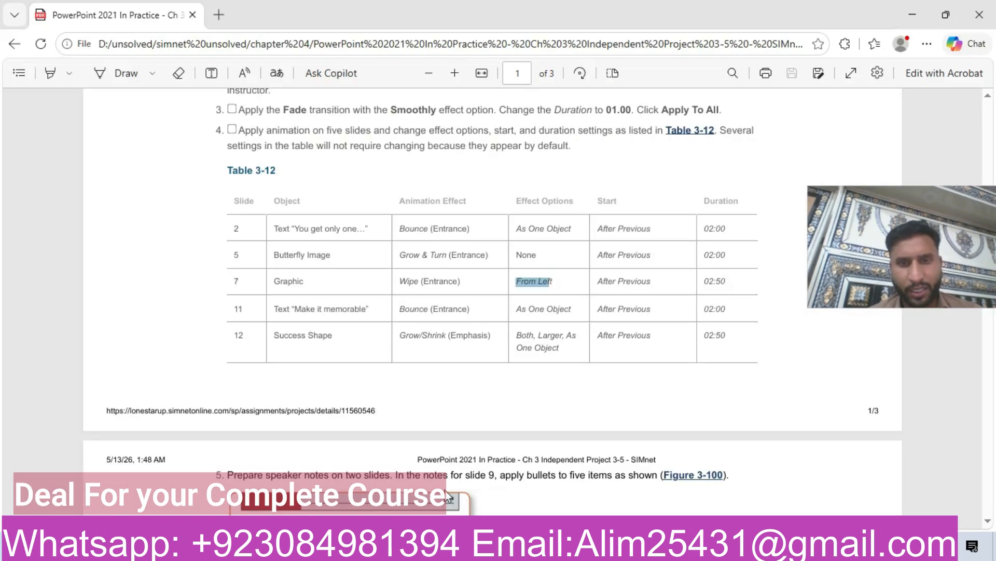
pyautogui.moveTo(597, 289); pyautogui.dragTo(690, 287)
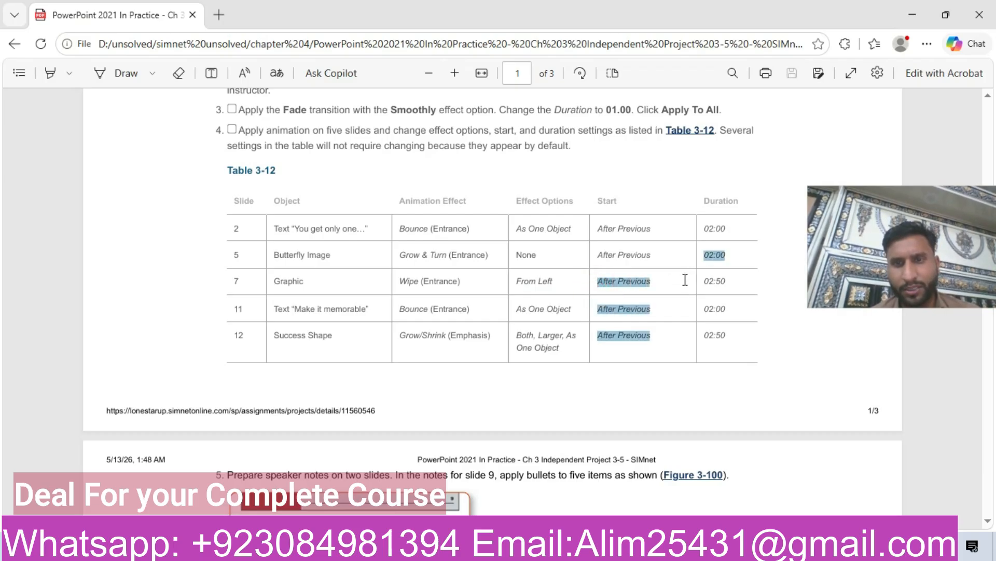
pyautogui.click(683, 279)
pyautogui.doubleClick(711, 280)
pyautogui.hotkey('alt', 'Tab')
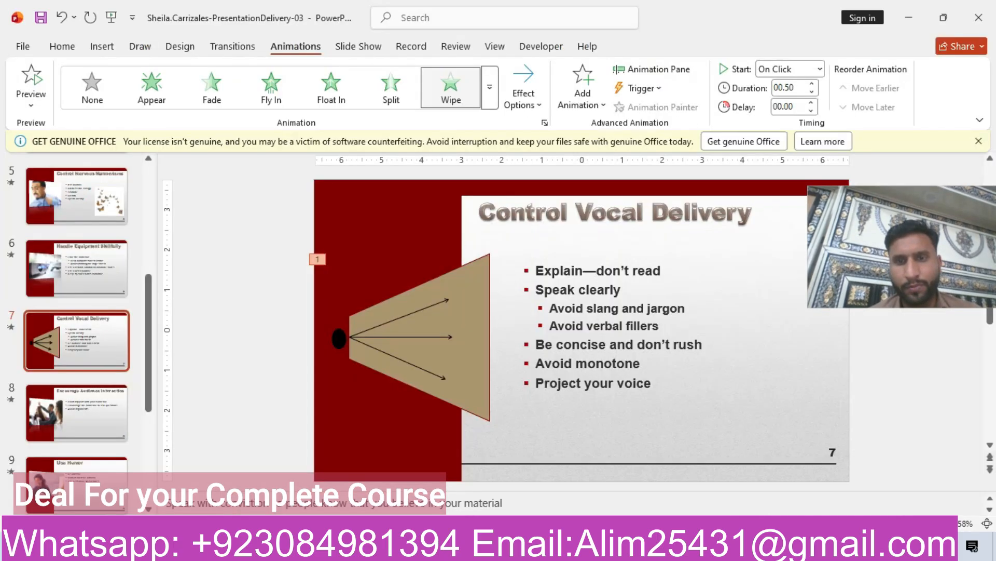
pyautogui.click(815, 70)
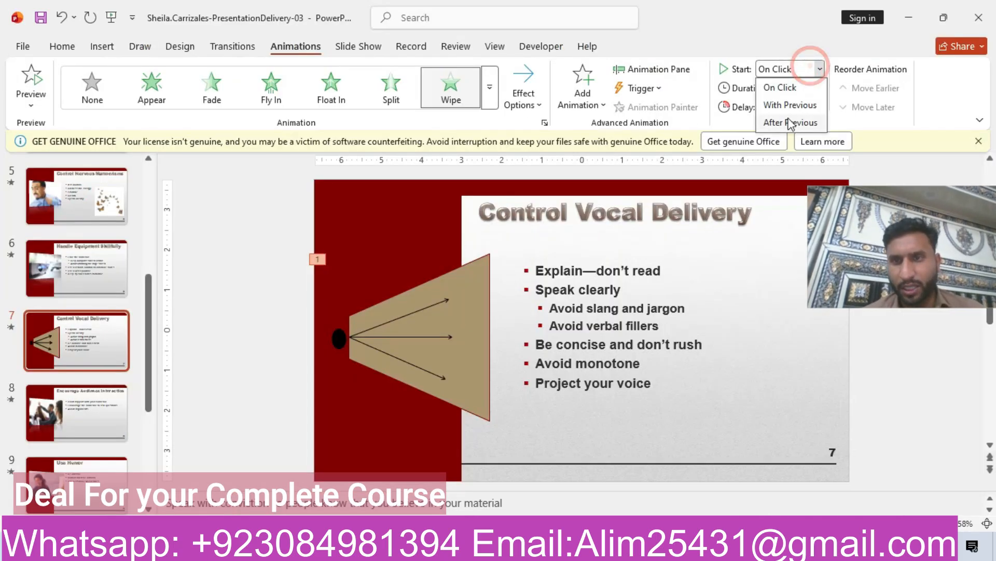
pyautogui.click(787, 120)
pyautogui.click(812, 85)
pyautogui.click(813, 85)
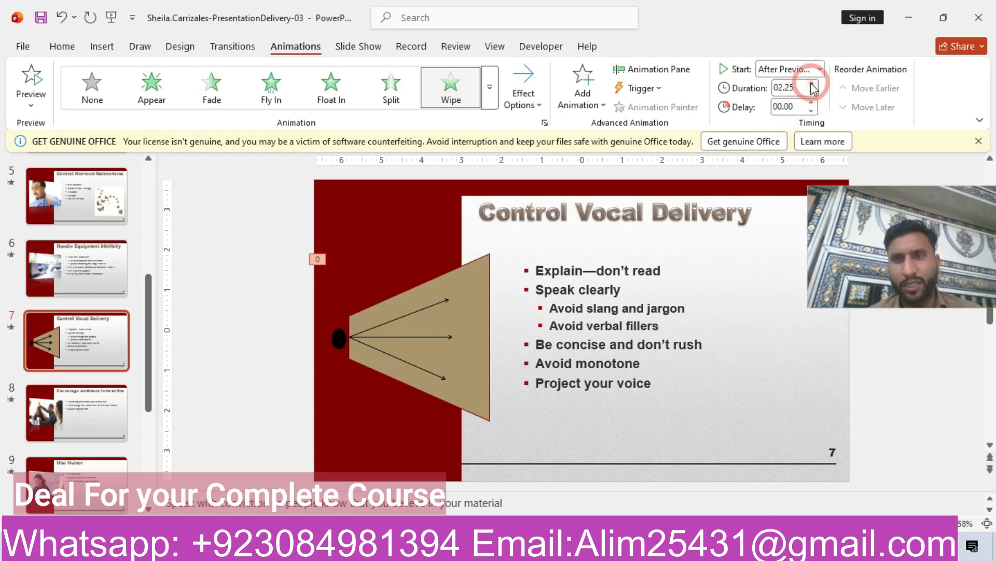
pyautogui.click(798, 88)
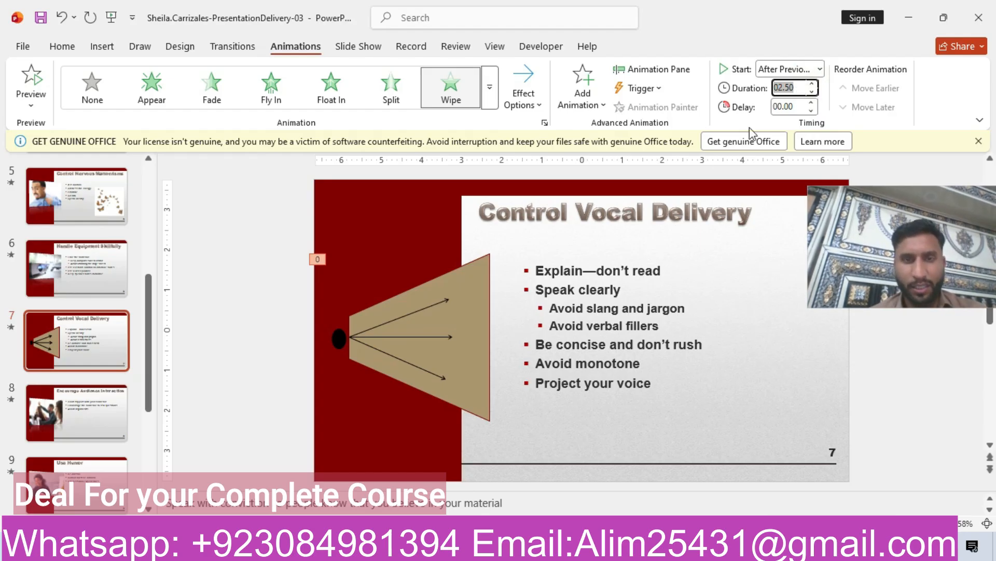
# - Go to slide 11
pyautogui.hotkey('alt', 'Tab')
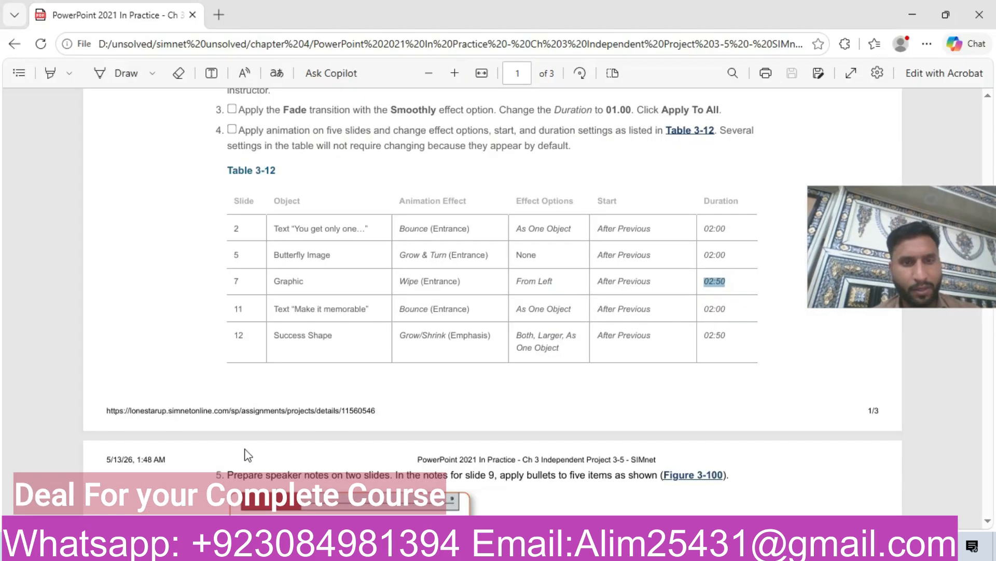
pyautogui.doubleClick(239, 309)
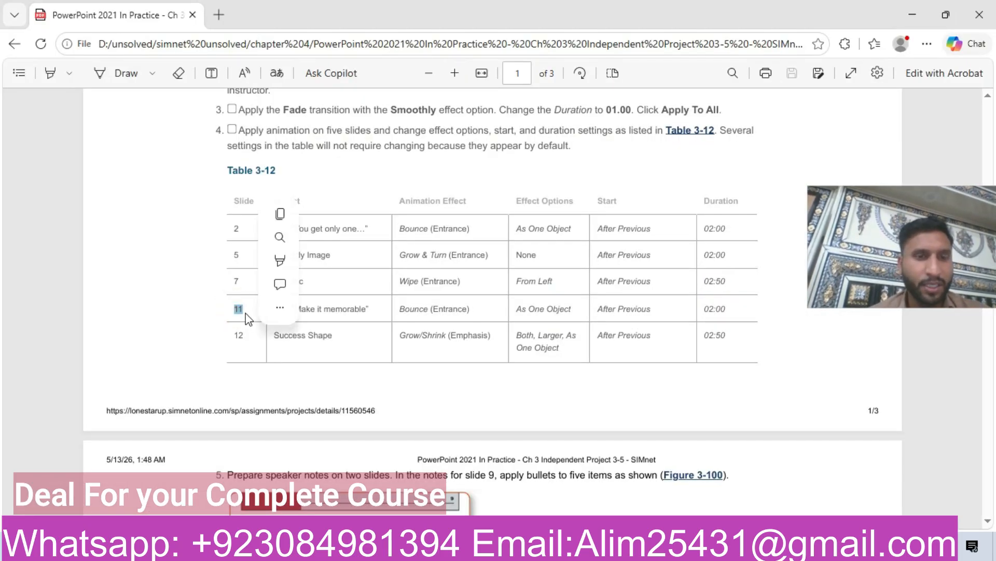
pyautogui.hotkey('alt', 'Tab')
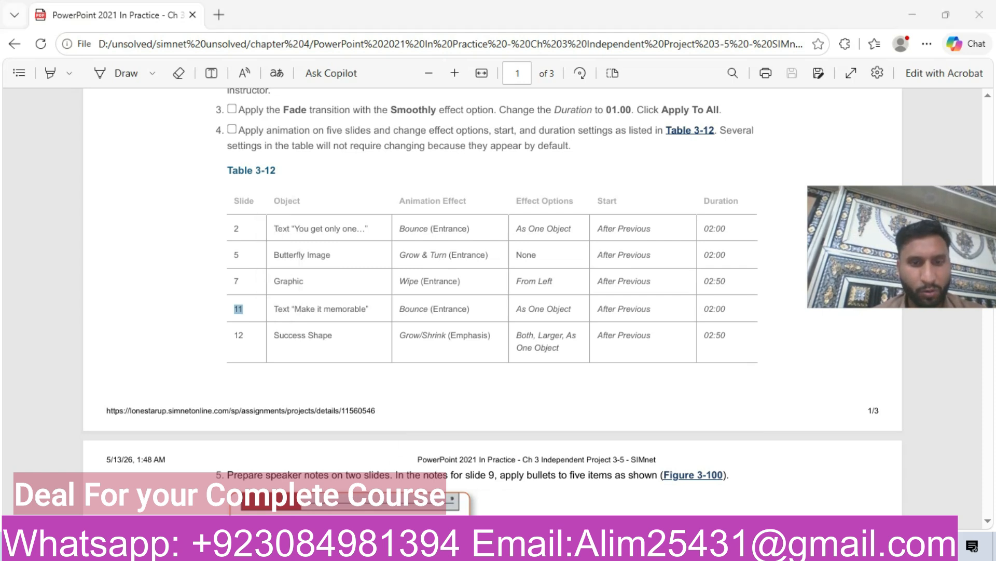
pyautogui.scroll(-4, 78, 363)
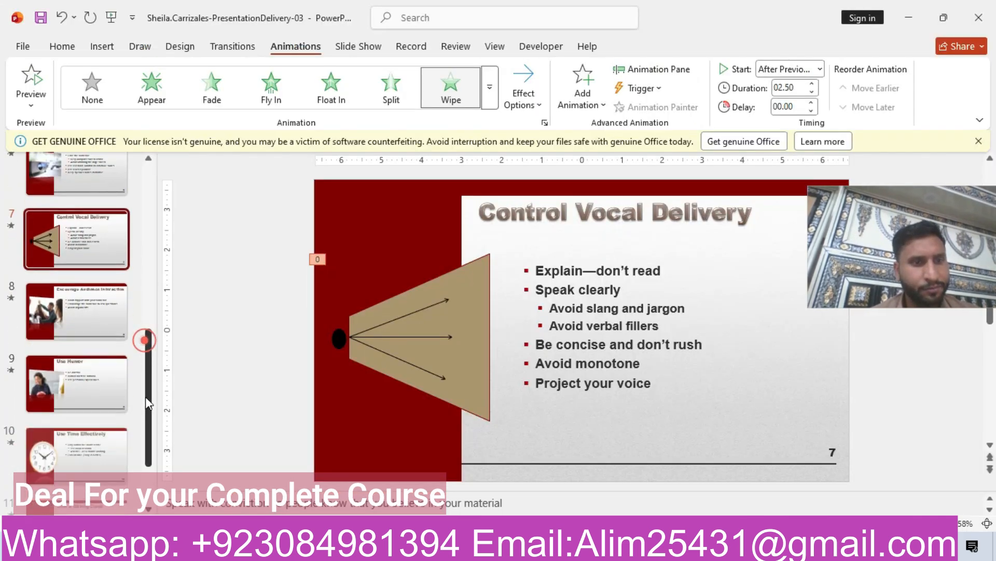
pyautogui.click(90, 418)
pyautogui.click(89, 418)
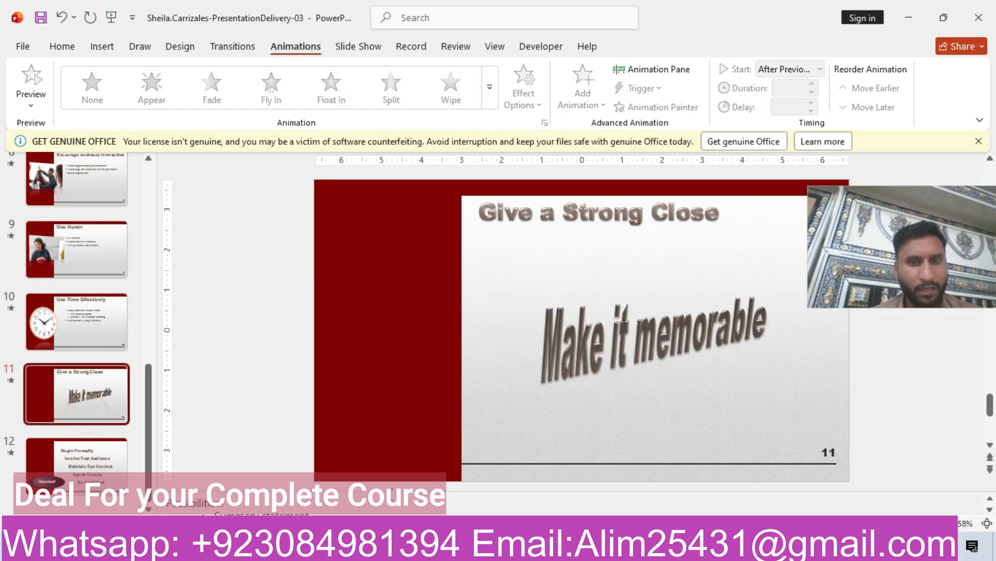
# - Apply the Bounce entrance animation to the "Make it memorable" text on slide 11
pyautogui.hotkey('alt', 'Tab')
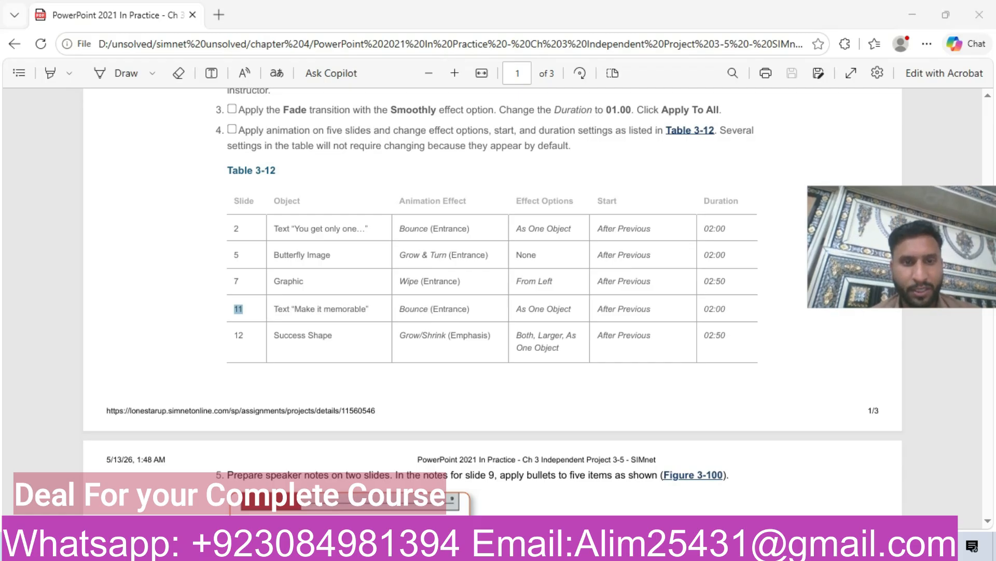
pyautogui.hotkey('alt', 'Tab')
pyautogui.click(622, 342)
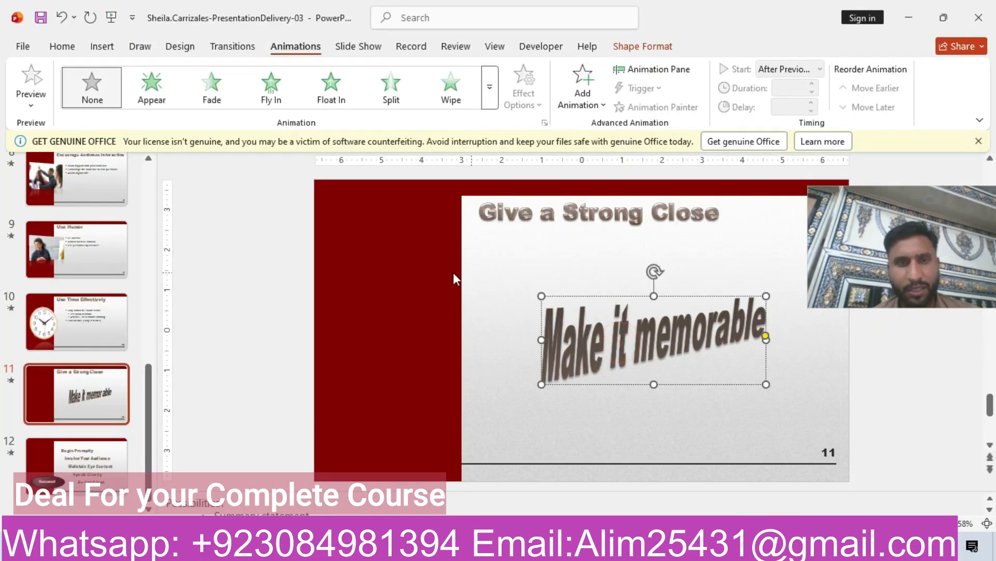
pyautogui.click(491, 89)
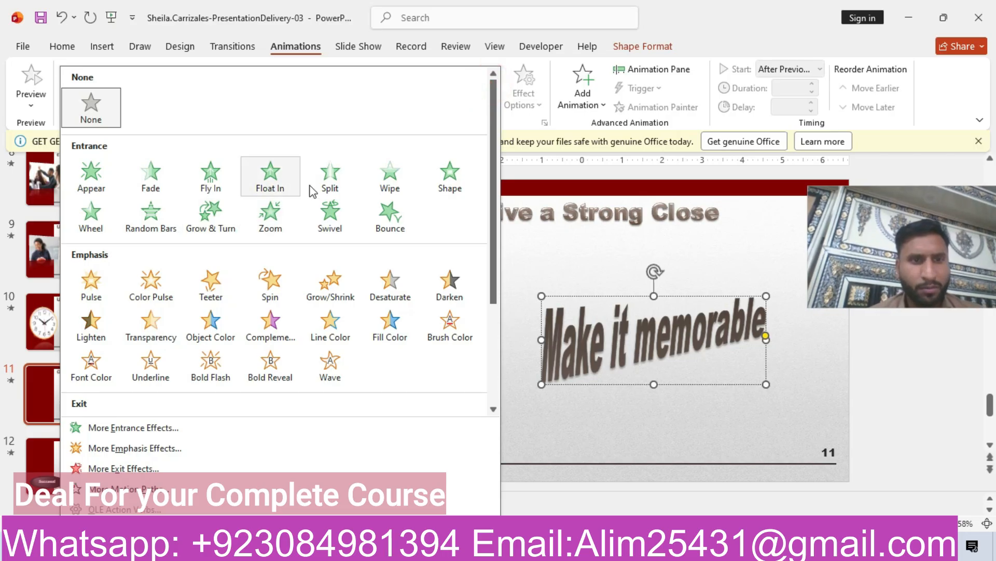
pyautogui.click(385, 223)
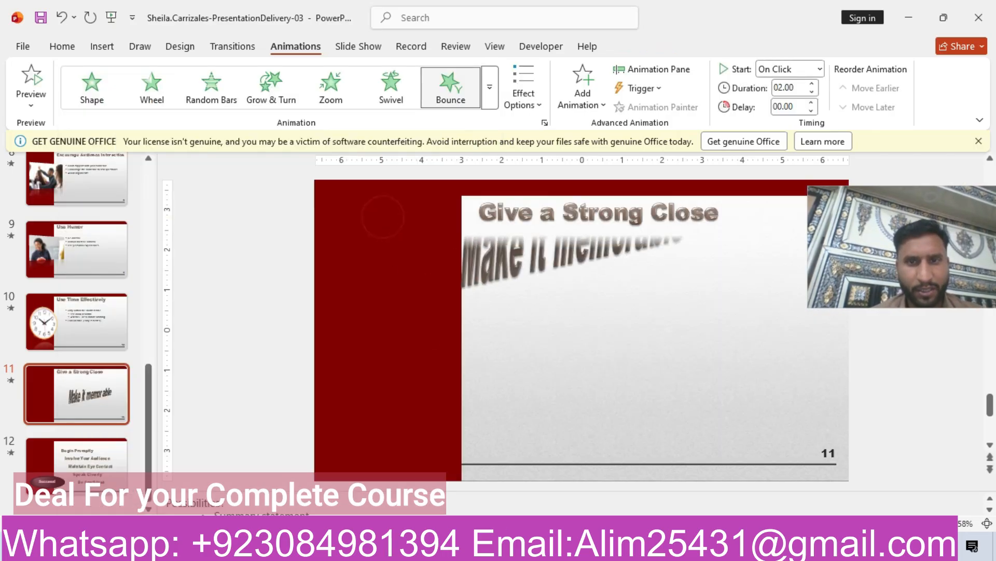
# - Set the Bounce animation's sequence to As One Object and its start to After Previous
pyautogui.hotkey('alt', 'Tab')
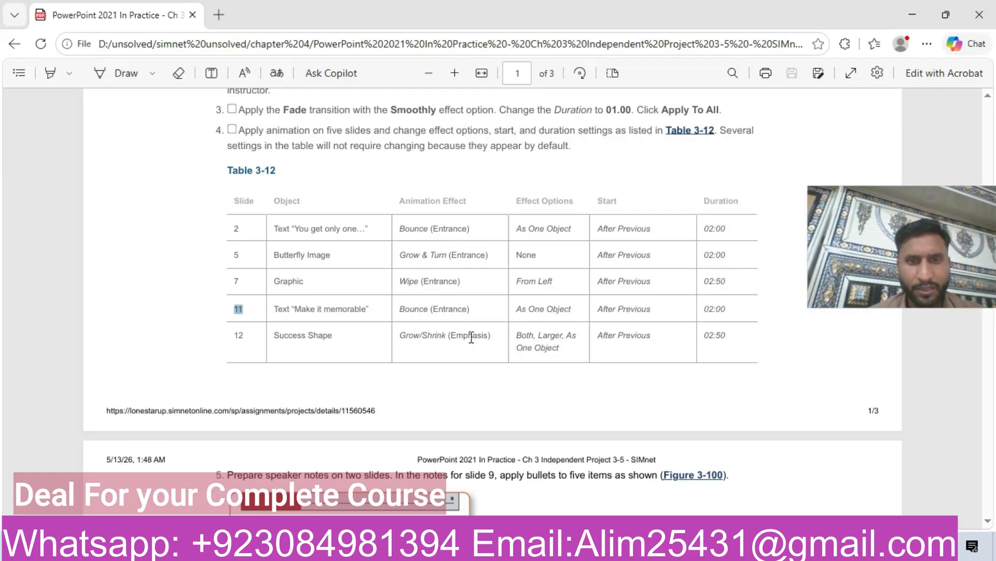
pyautogui.tripleClick(521, 312)
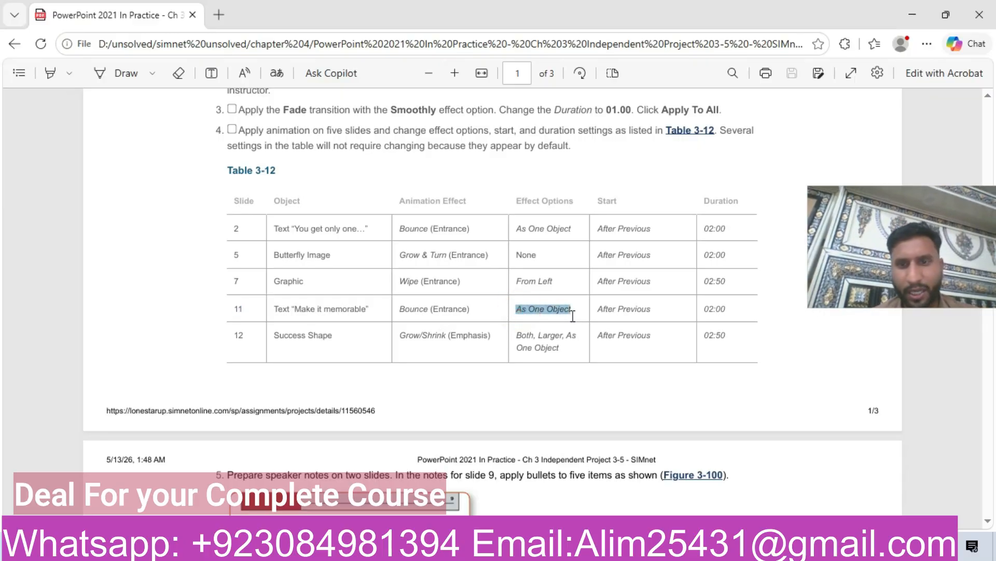
pyautogui.click(471, 546)
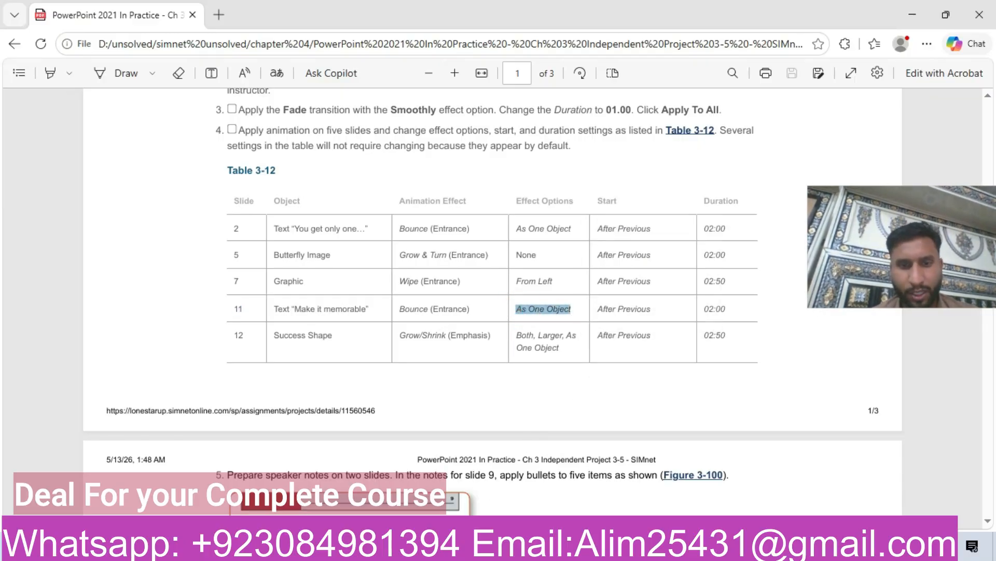
pyautogui.click(471, 546)
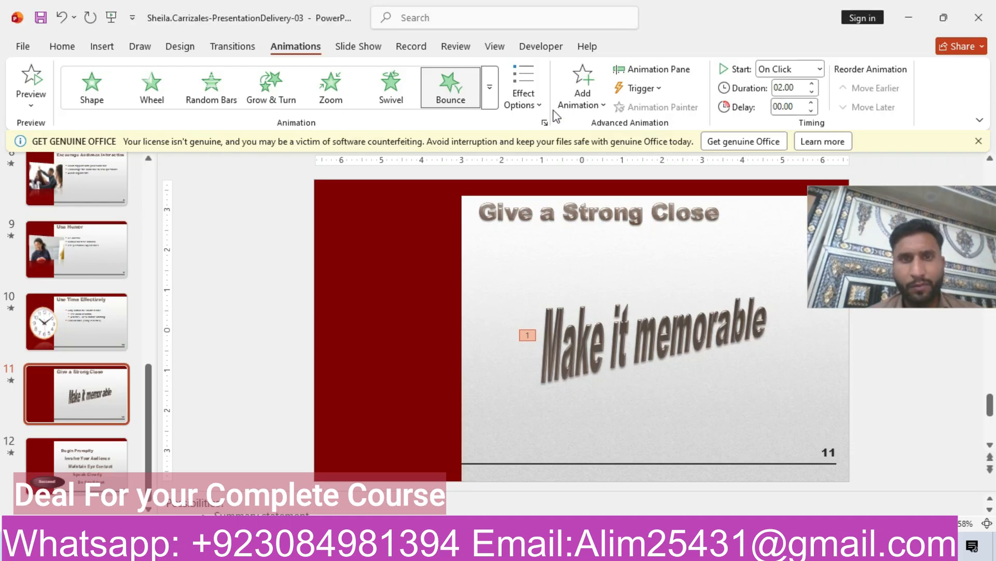
pyautogui.click(537, 93)
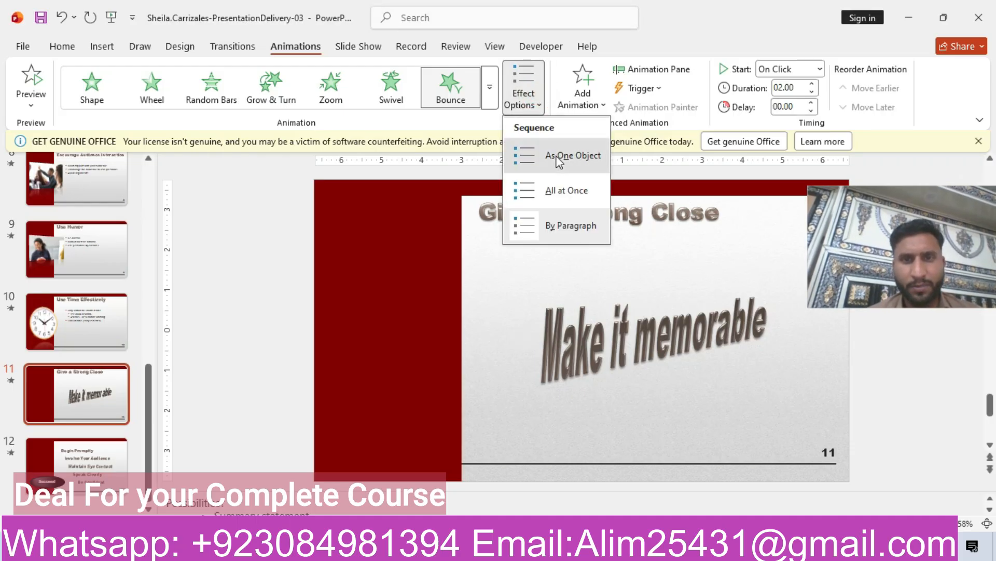
pyautogui.click(559, 158)
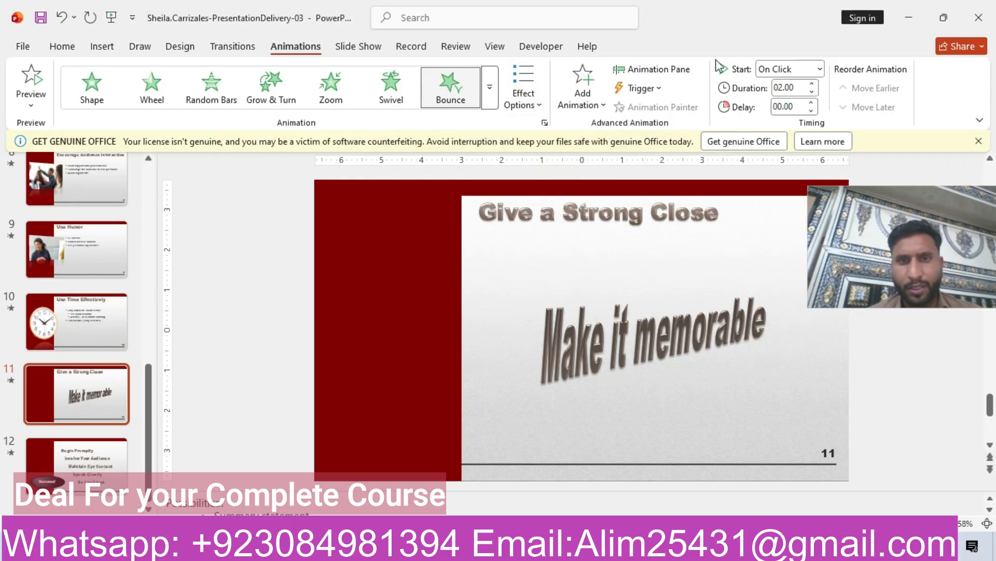
pyautogui.click(821, 68)
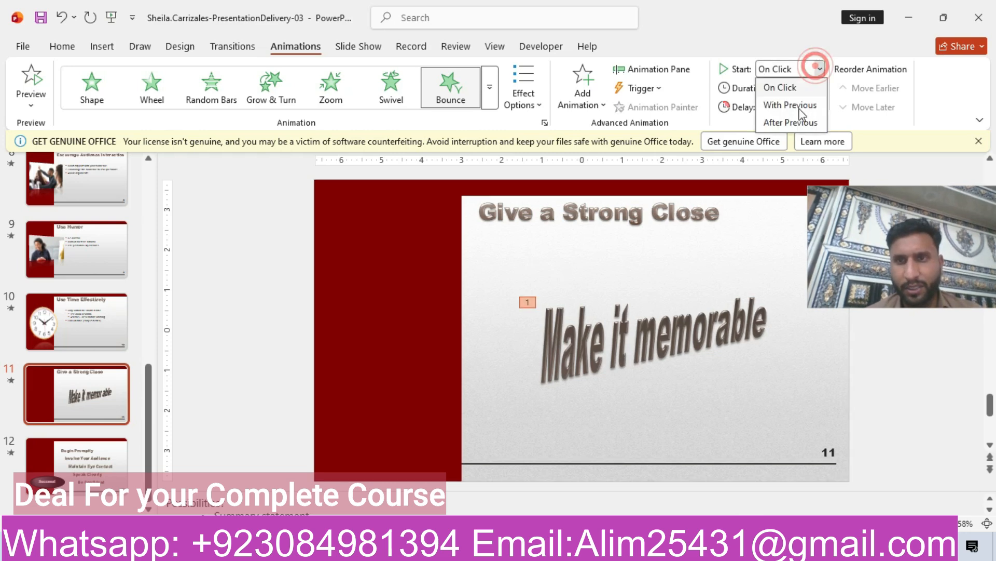
pyautogui.click(792, 122)
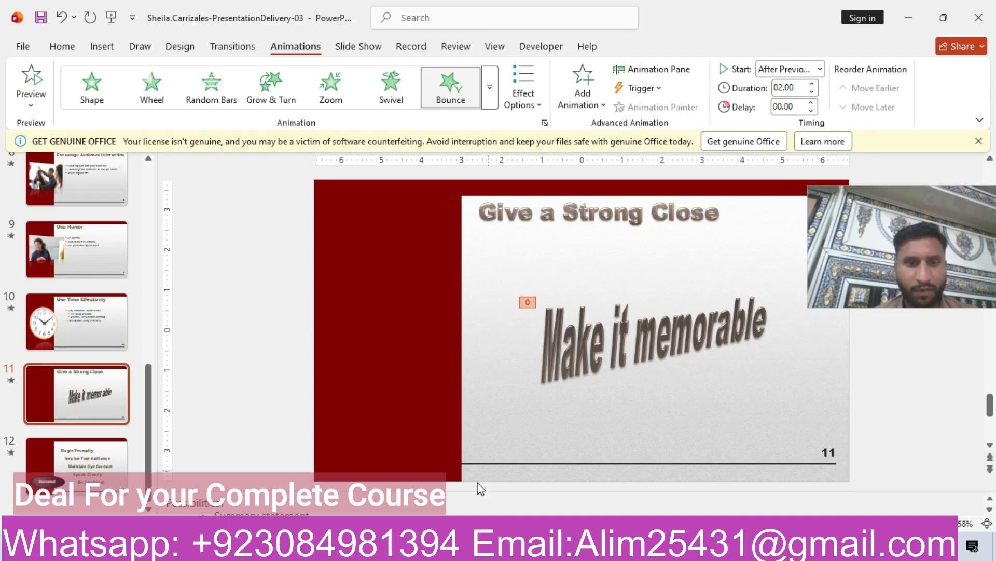
# - Go to slide 12 and select the Success! shape
pyautogui.hotkey('alt', 'Tab')
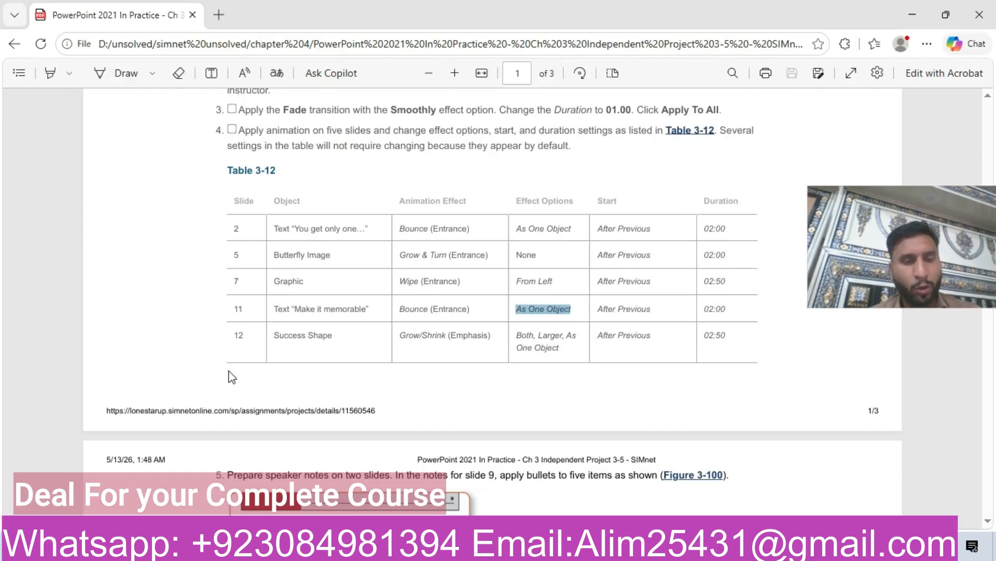
pyautogui.doubleClick(237, 335)
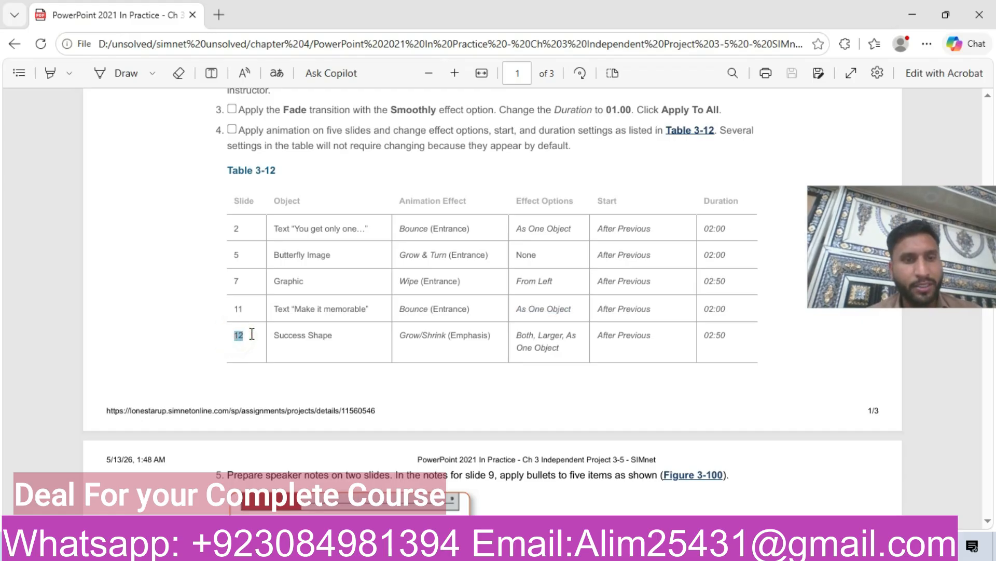
pyautogui.hotkey('alt', 'Tab')
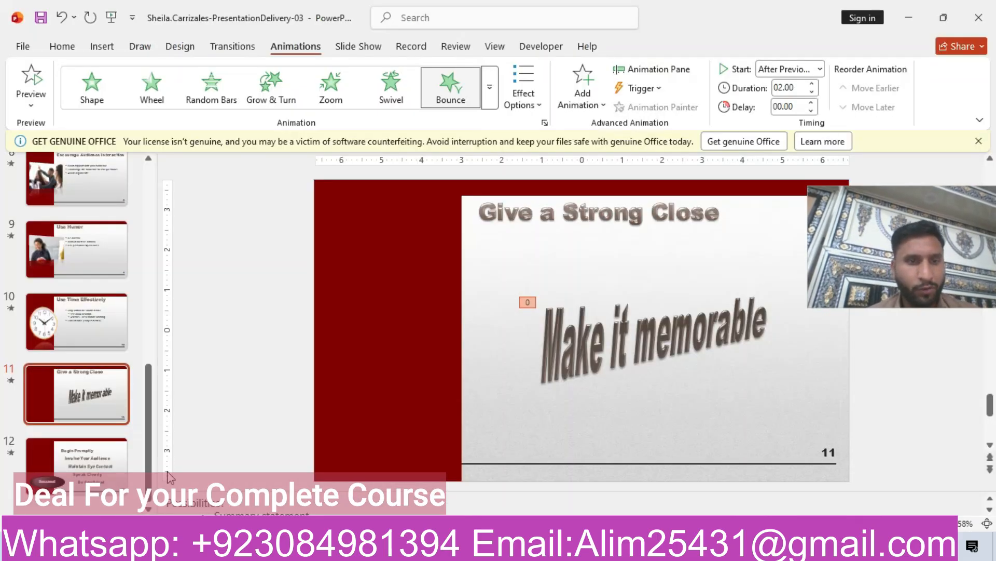
pyautogui.click(103, 461)
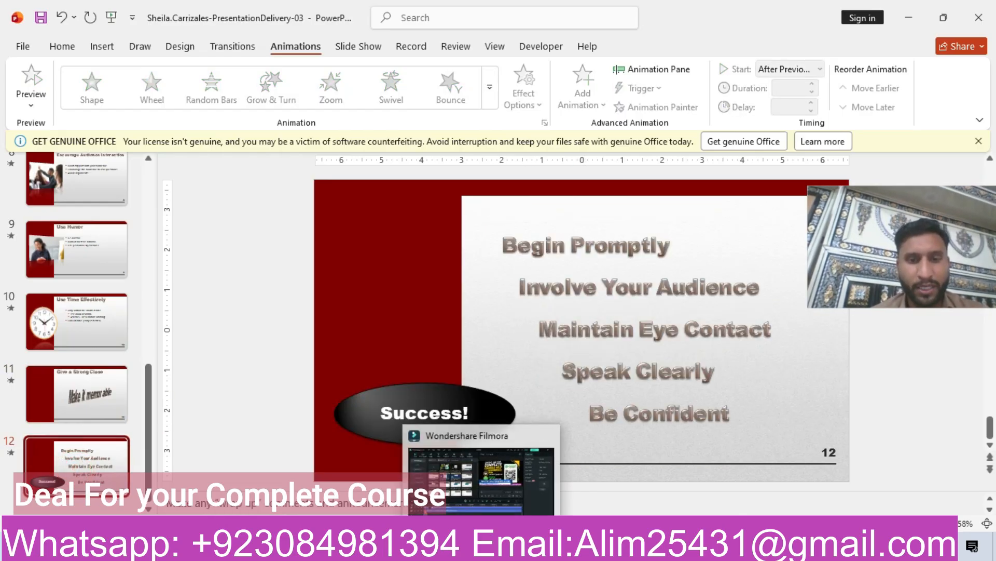
pyautogui.click(444, 546)
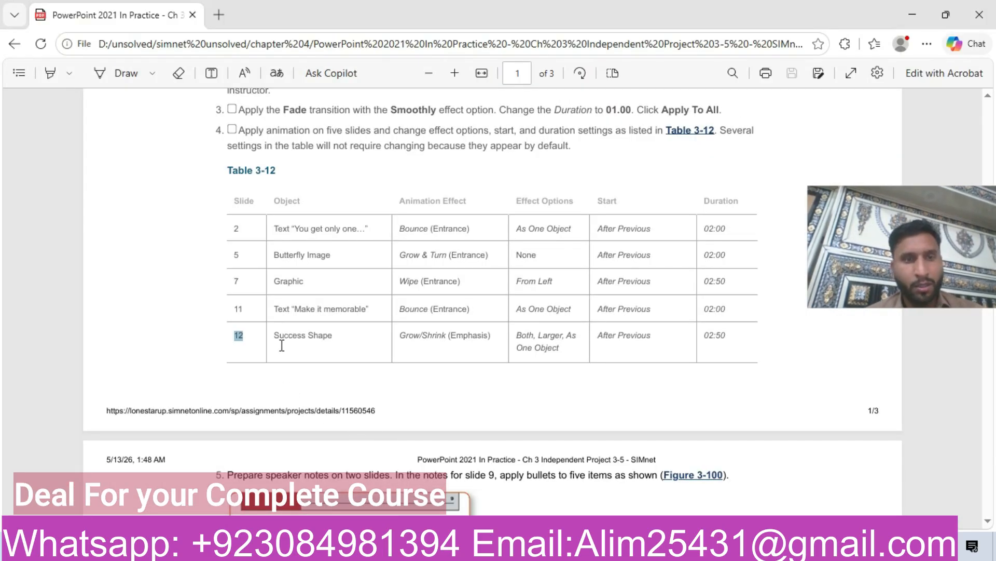
pyautogui.moveTo(274, 335); pyautogui.dragTo(341, 338)
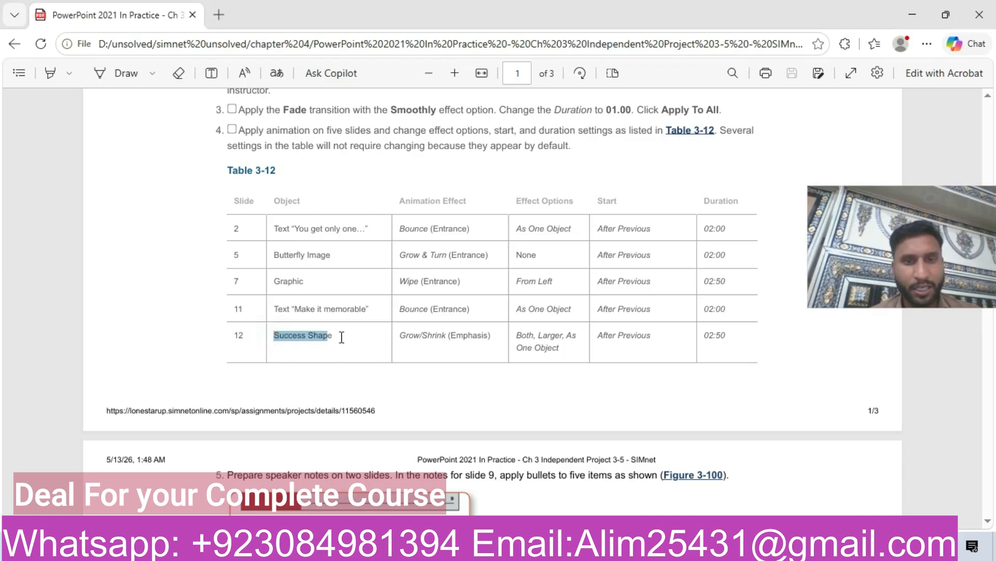
pyautogui.click(449, 546)
pyautogui.click(403, 419)
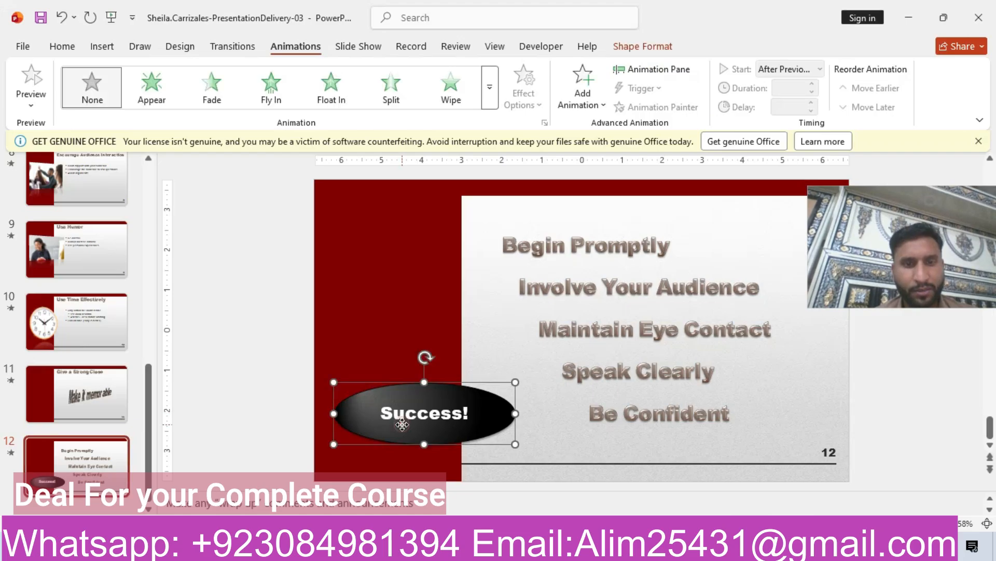
# - Apply the Grow/Shrink emphasis animation to the Success! shape and check its required effect options in the instructions
pyautogui.click(493, 87)
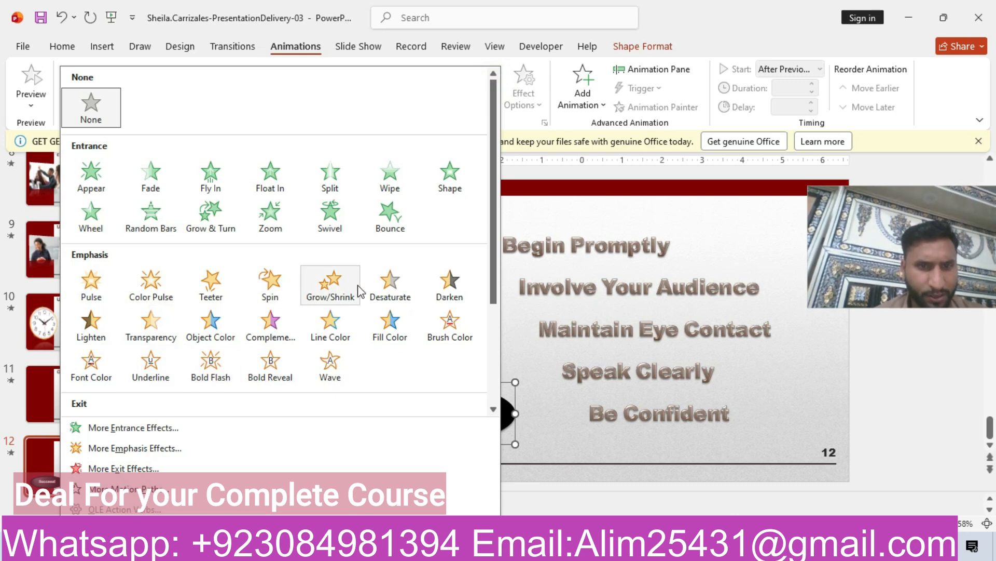
pyautogui.click(332, 284)
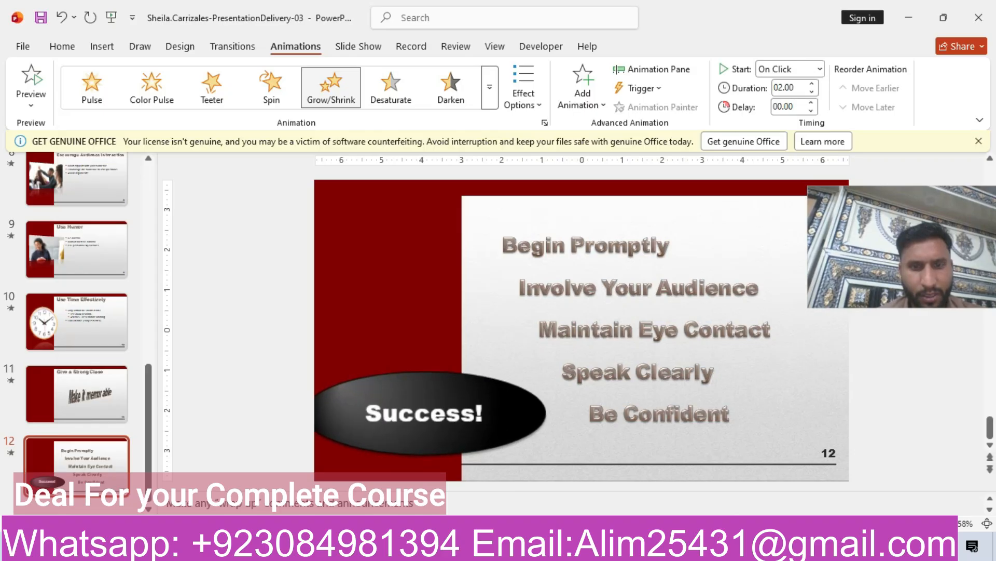
pyautogui.hotkey('alt', 'Tab')
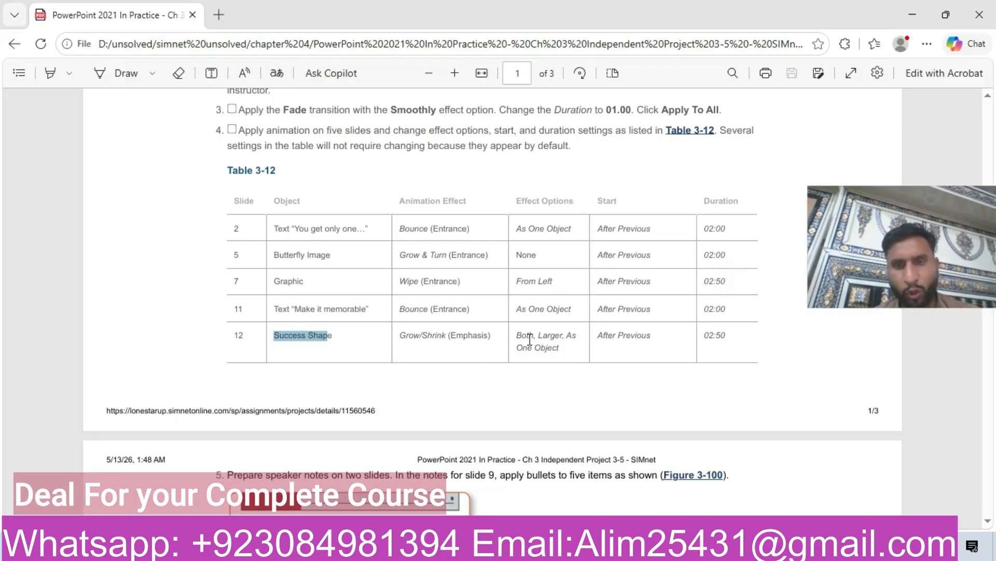
pyautogui.moveTo(519, 336); pyautogui.dragTo(570, 352)
pyautogui.hotkey('alt', 'Tab')
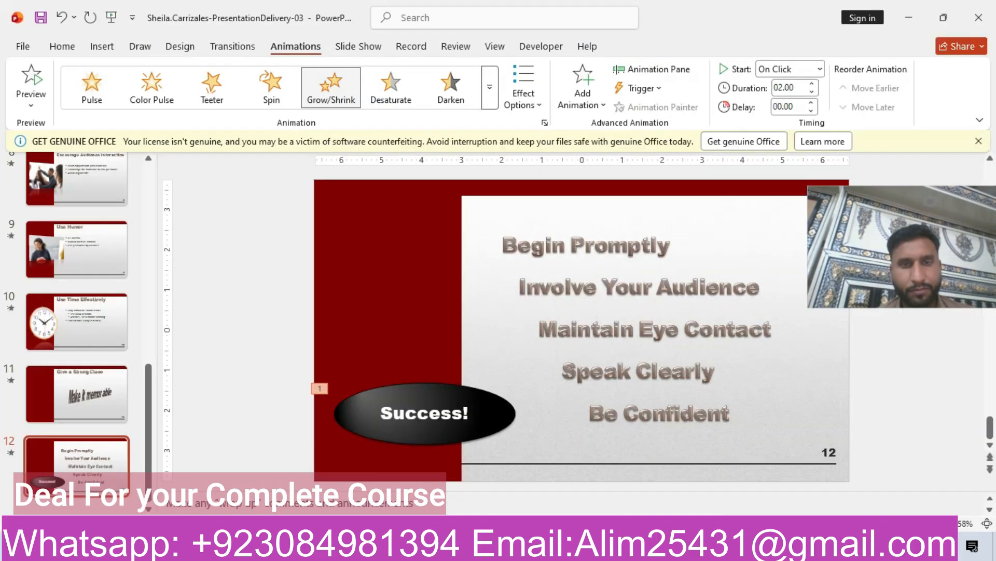
# - Set the Grow/Shrink effect options to the Larger amount and the As One Object sequence
pyautogui.click(519, 102)
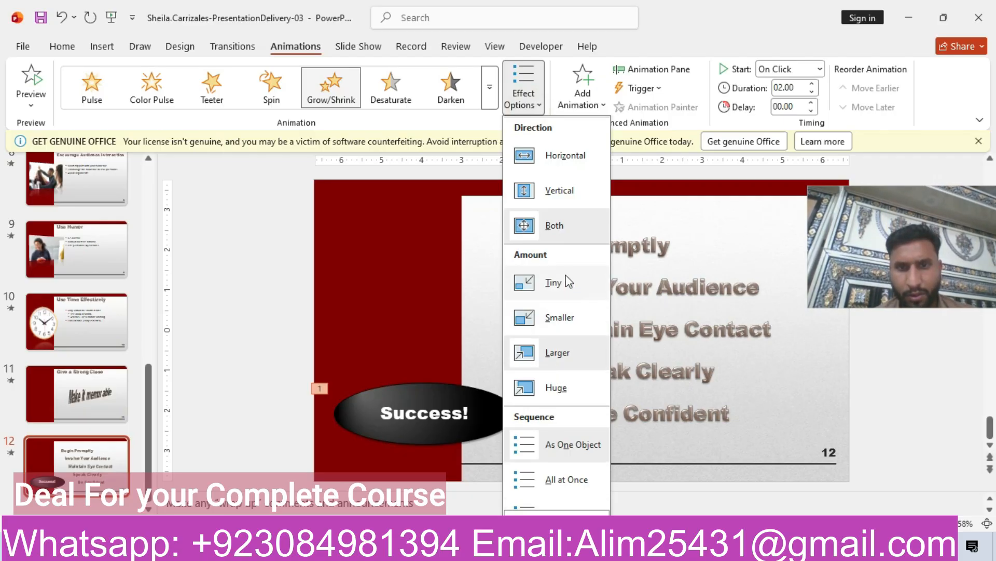
pyautogui.click(549, 358)
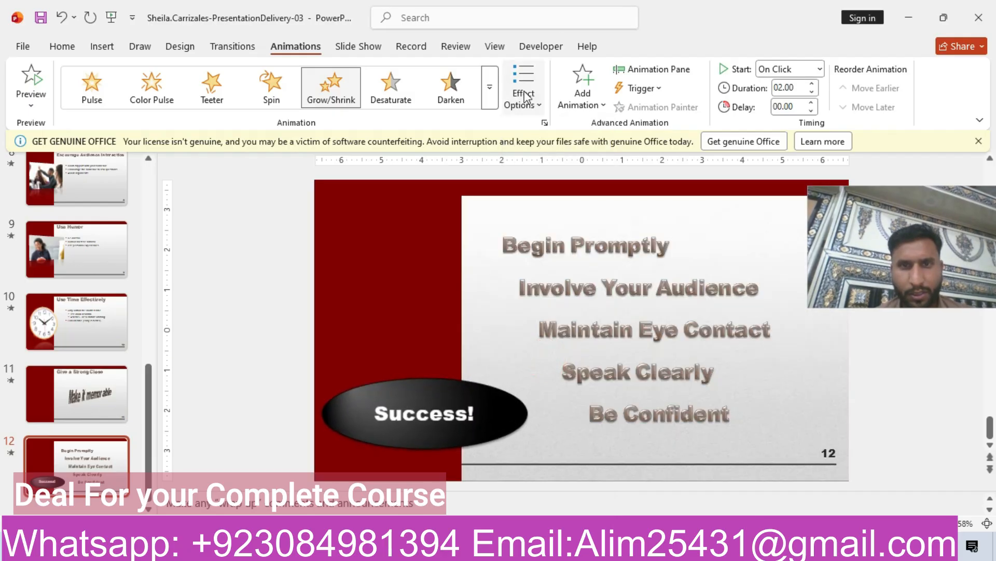
pyautogui.click(529, 102)
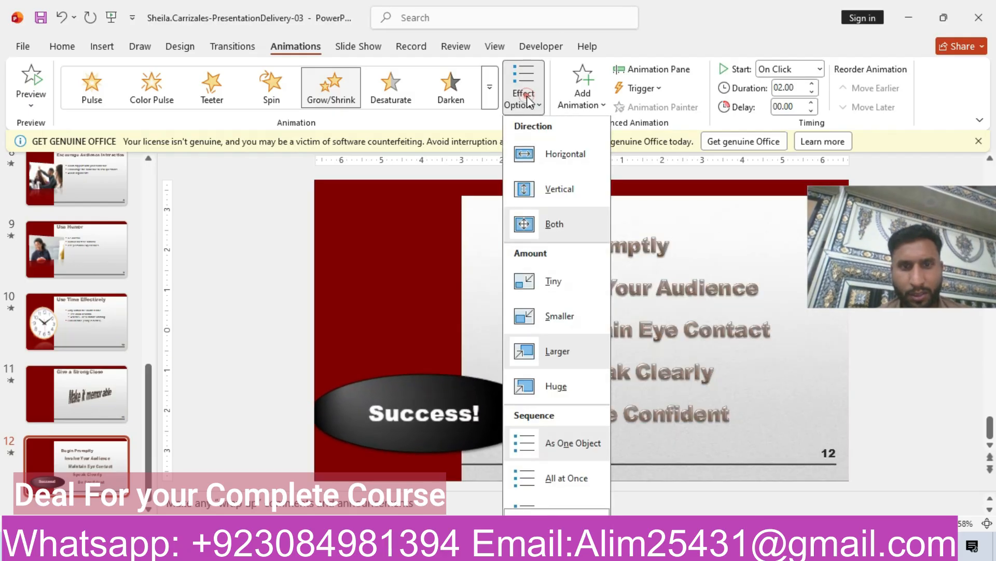
pyautogui.click(563, 446)
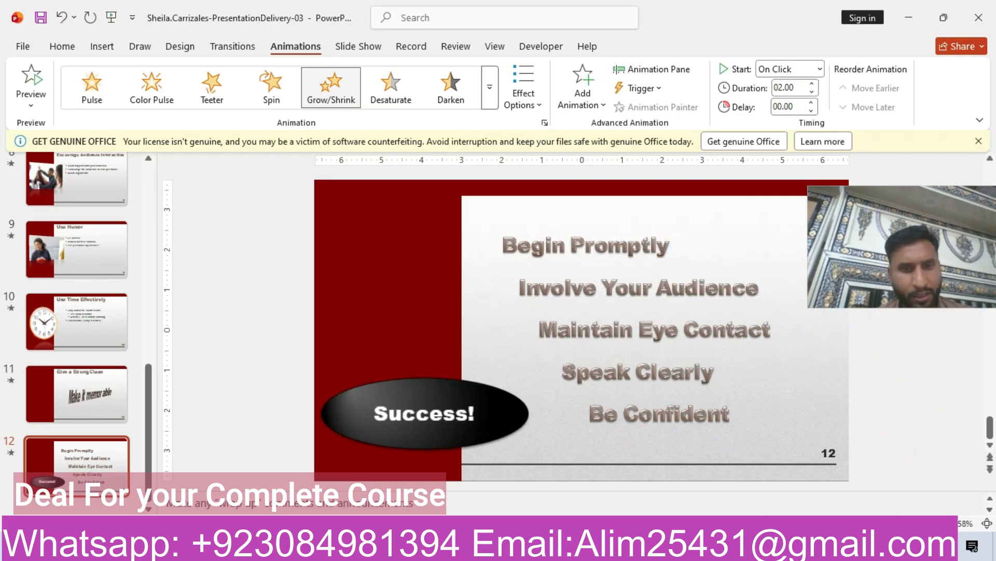
# - Set the Success! animation to start After Previous with a duration of 02.50
pyautogui.hotkey('alt', 'Tab')
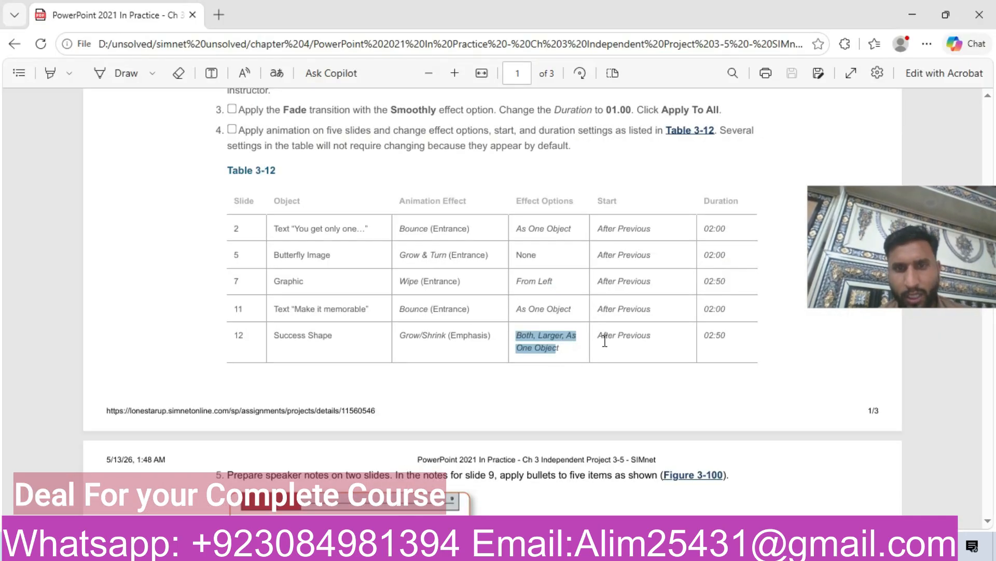
pyautogui.moveTo(599, 336); pyautogui.dragTo(665, 347)
pyautogui.rightClick(665, 346)
pyautogui.click(670, 311)
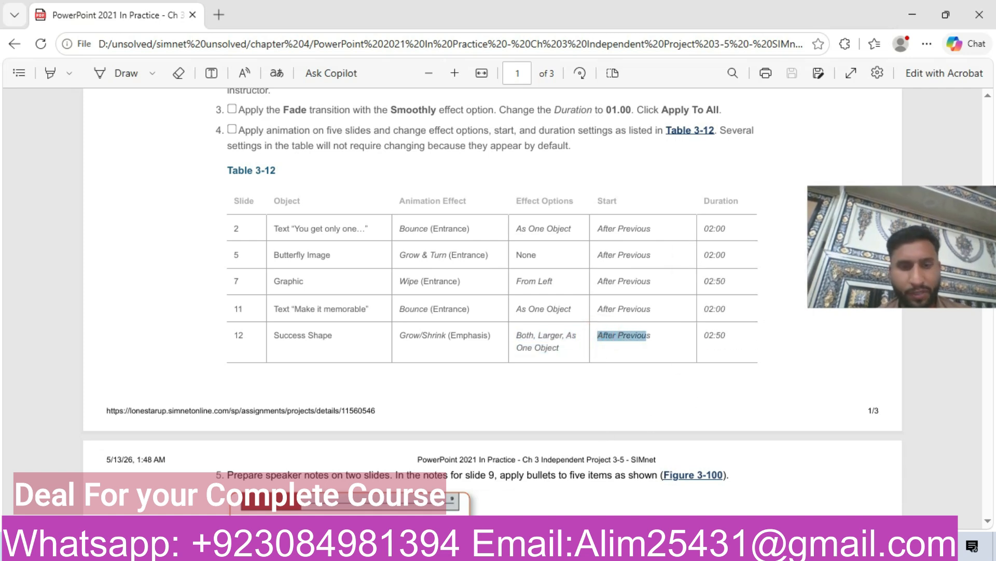
pyautogui.hotkey('alt', 'Tab')
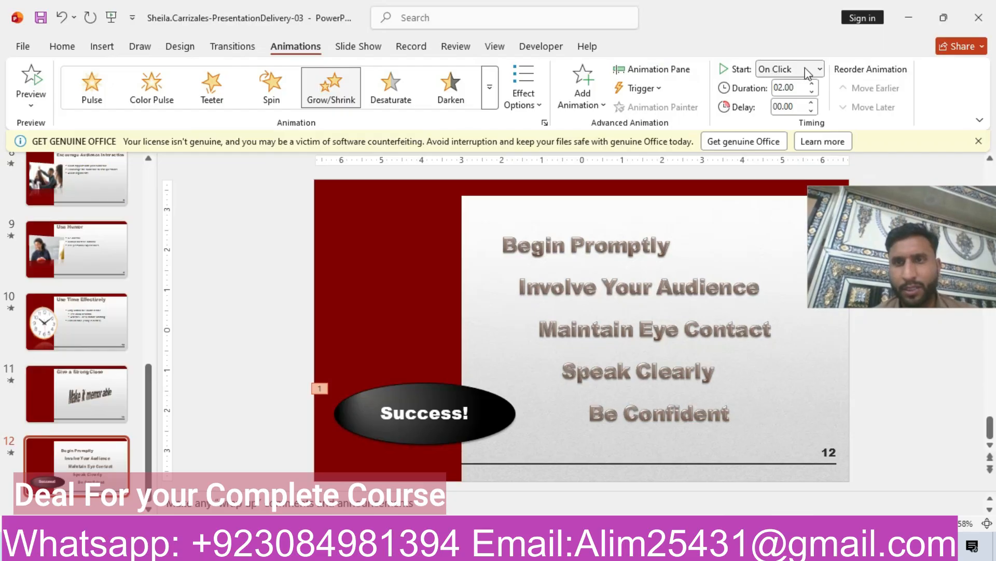
pyautogui.click(806, 69)
pyautogui.click(791, 122)
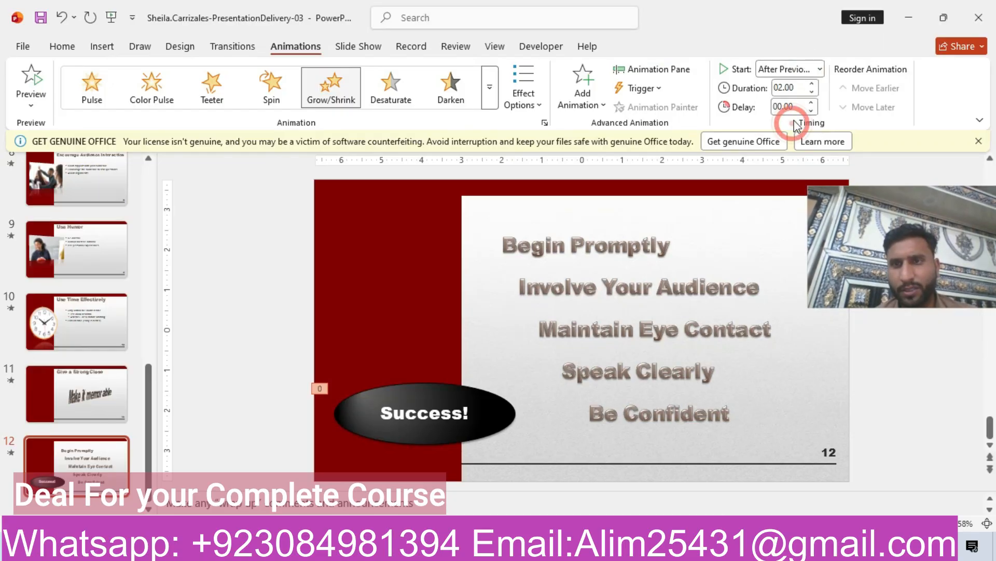
pyautogui.click(813, 84)
pyautogui.click(813, 84)
pyautogui.doubleClick(784, 87)
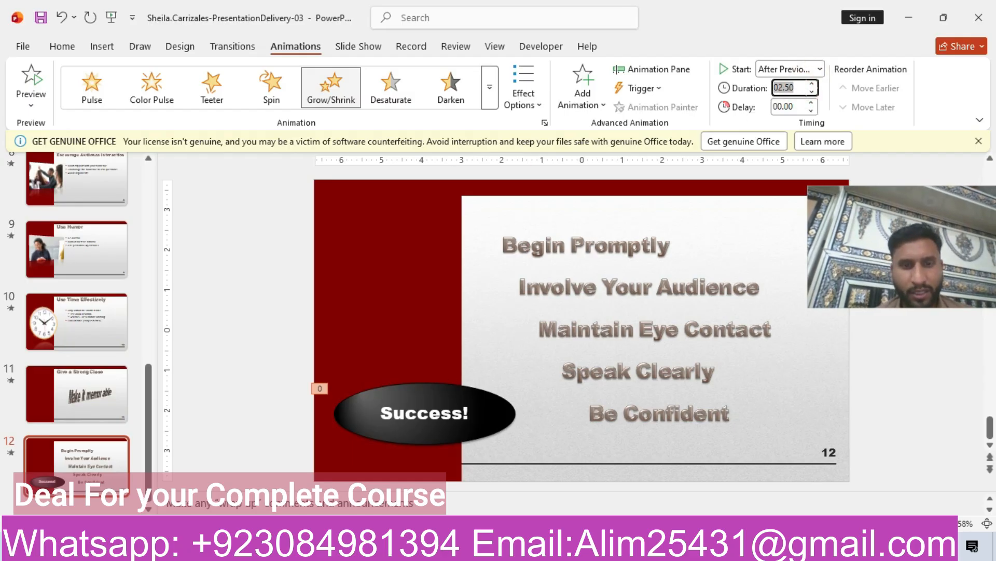
# - Read the next instruction on preparing speaker notes for slides 2 and 9
pyautogui.hotkey('alt', 'Tab')
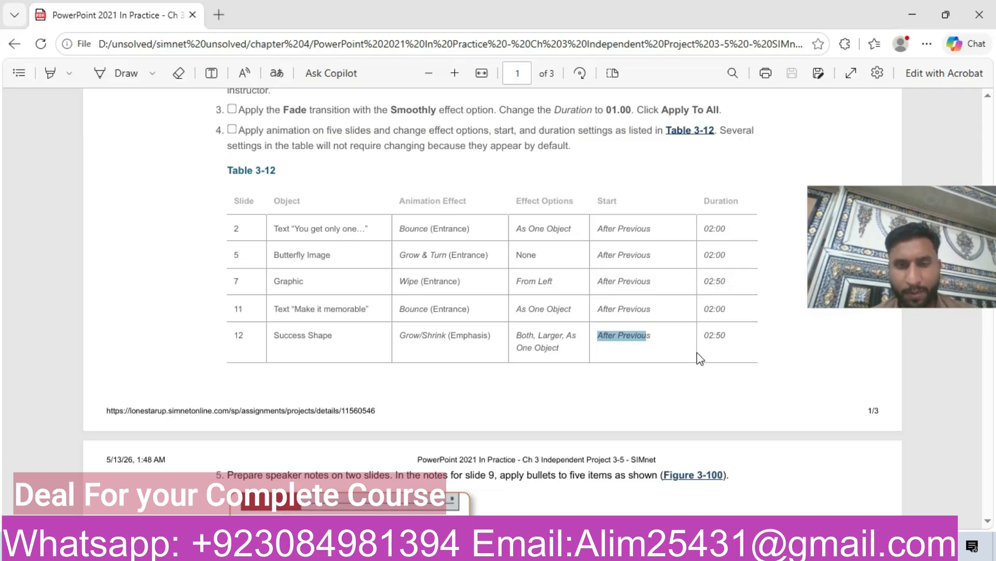
pyautogui.moveTo(894, 259); pyautogui.dragTo(864, 82)
pyautogui.moveTo(987, 231); pyautogui.dragTo(988, 263)
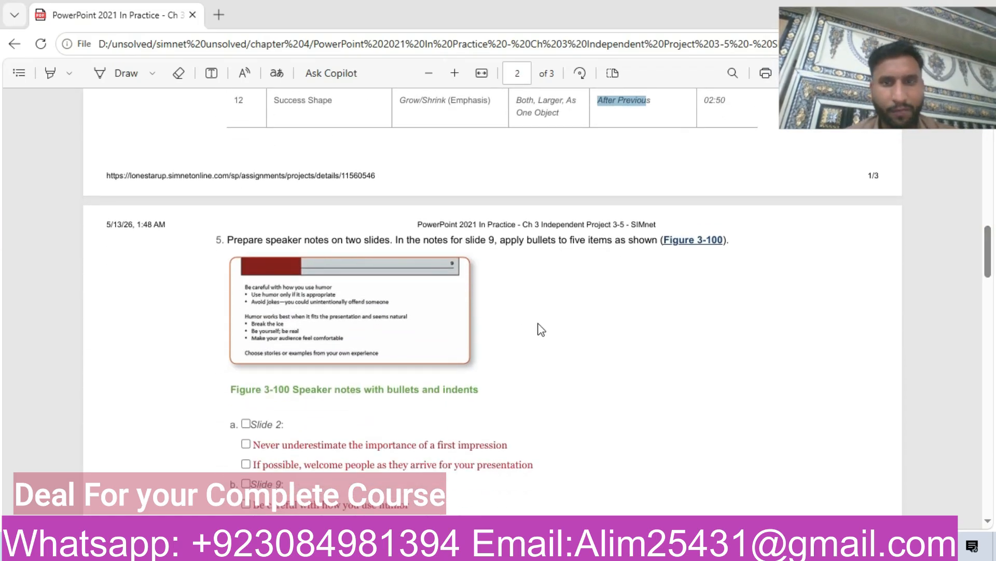
pyautogui.moveTo(991, 274)
pyautogui.mouseDown()
pyautogui.moveTo(993, 462)
pyautogui.moveTo(994, 255)
pyautogui.mouseUp()
pyautogui.scroll(-3, 2, 257)
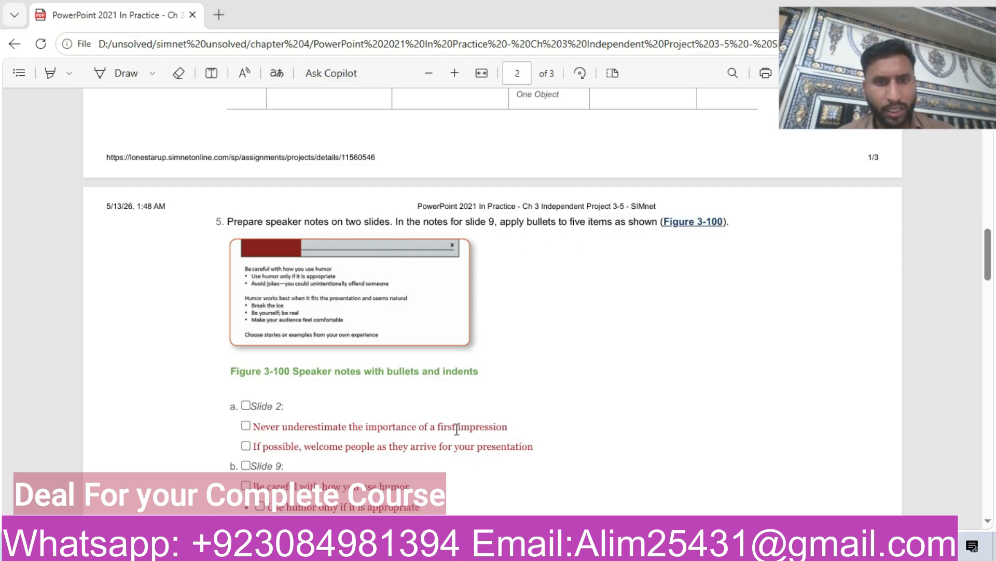
pyautogui.hotkey('alt', 'Tab')
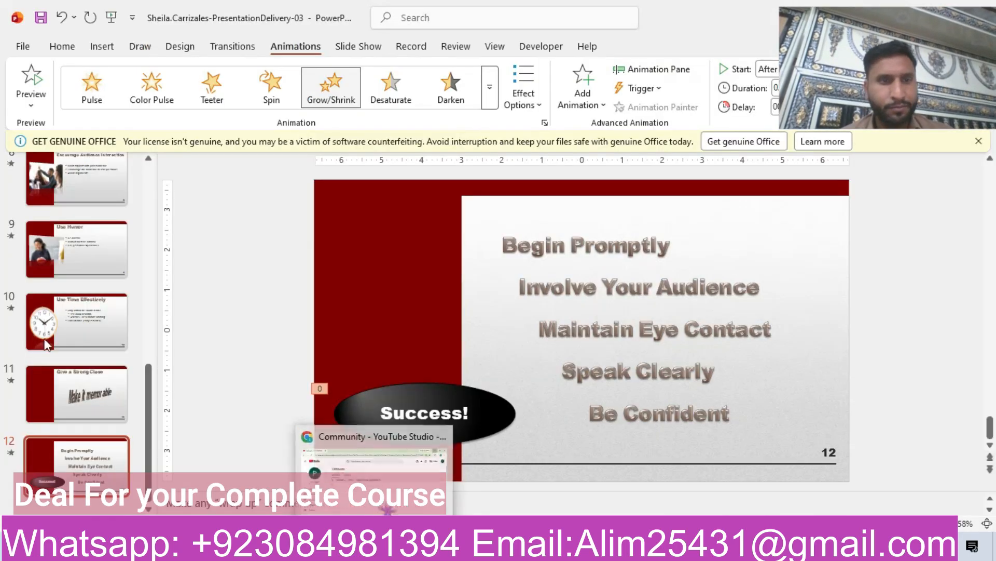
# - Go to slide 2 to prepare its speaker notes, checking the notes instructions on the way
pyautogui.click(82, 248)
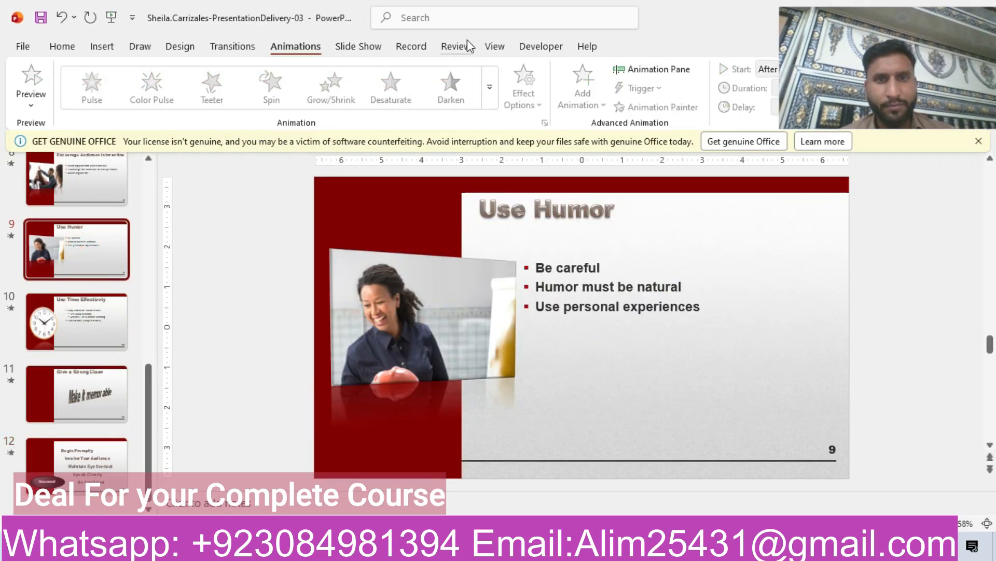
pyautogui.click(493, 48)
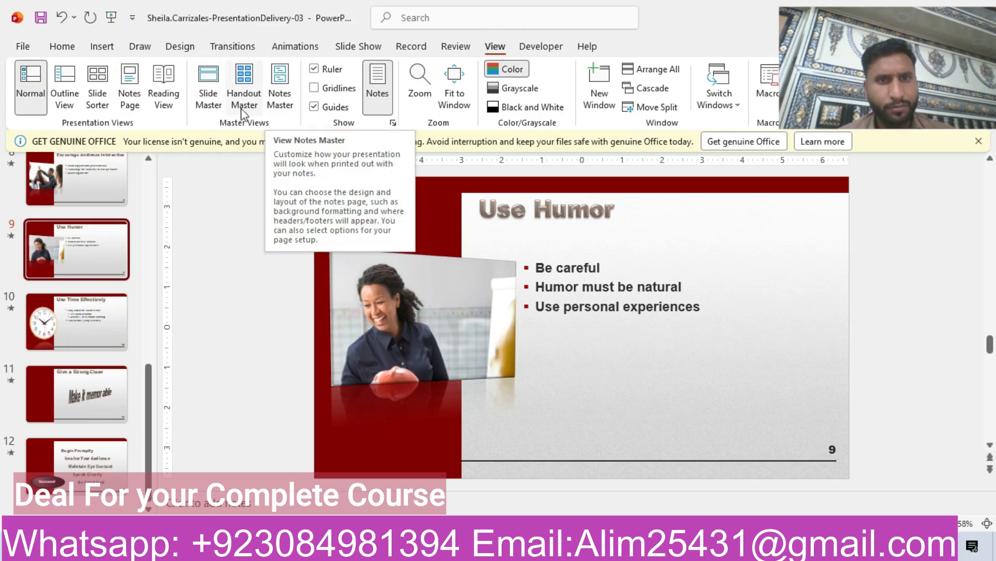
pyautogui.click(238, 506)
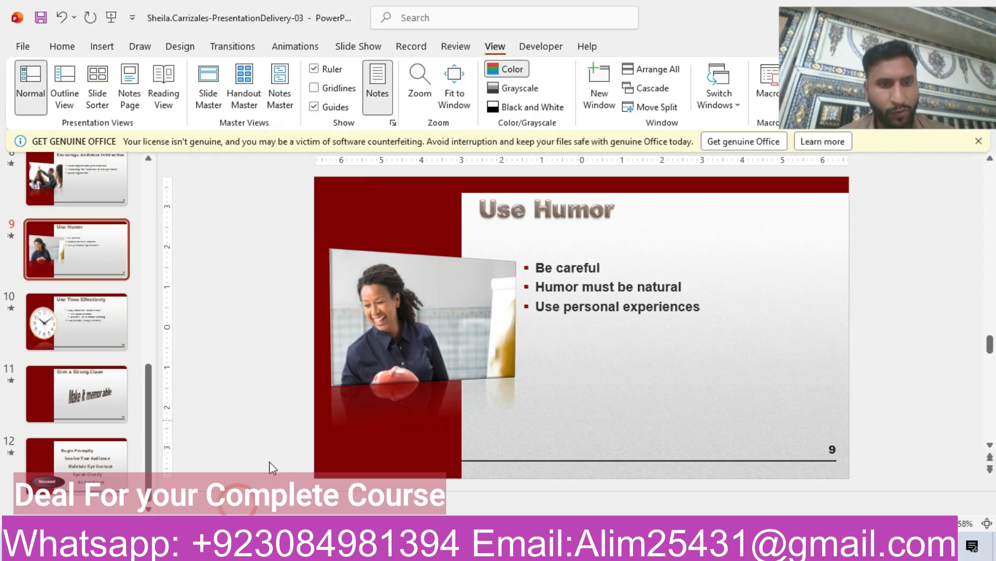
pyautogui.hotkey('alt', 'Tab')
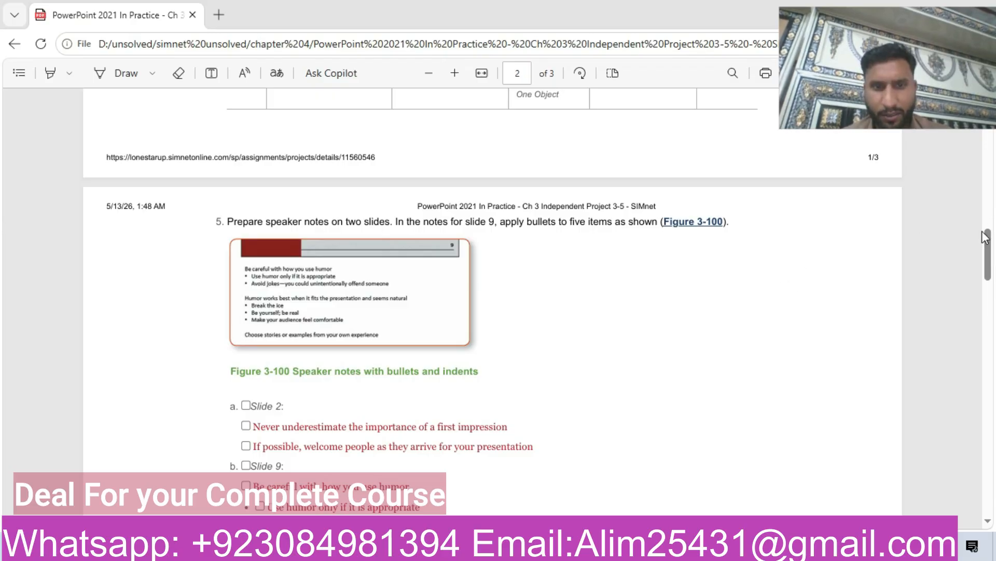
pyautogui.scroll(-1, 989, 249)
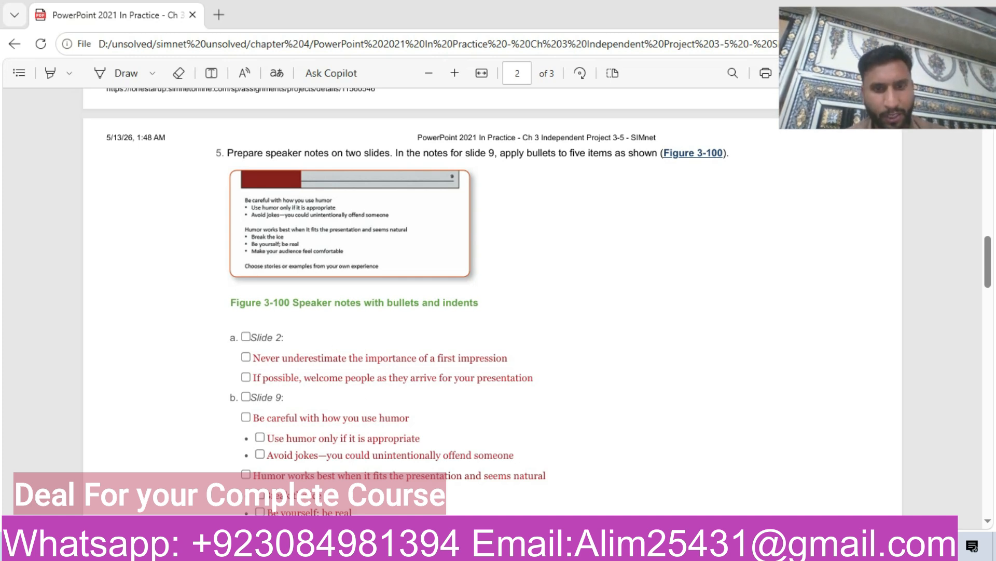
pyautogui.click(413, 546)
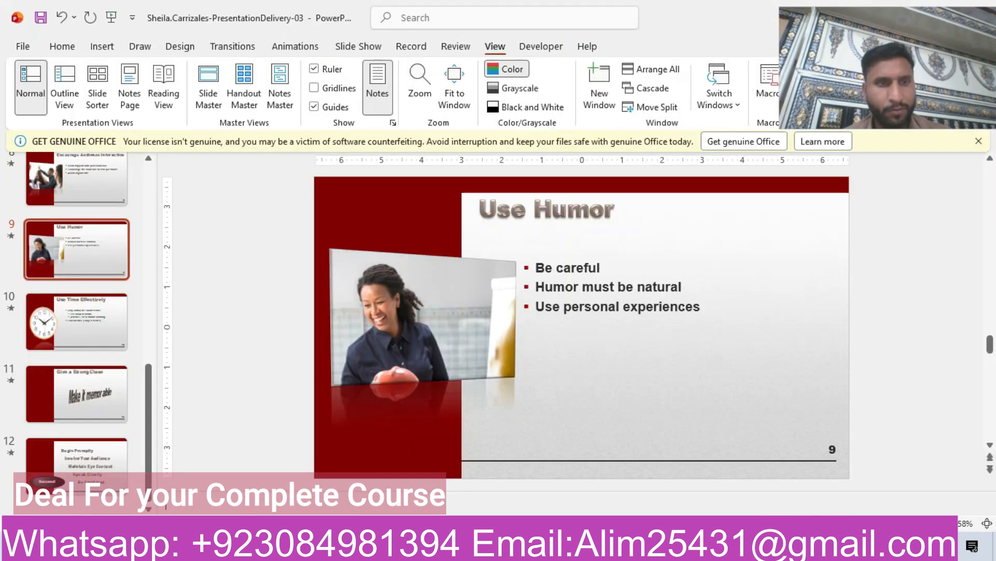
pyautogui.click(148, 218)
pyautogui.click(73, 248)
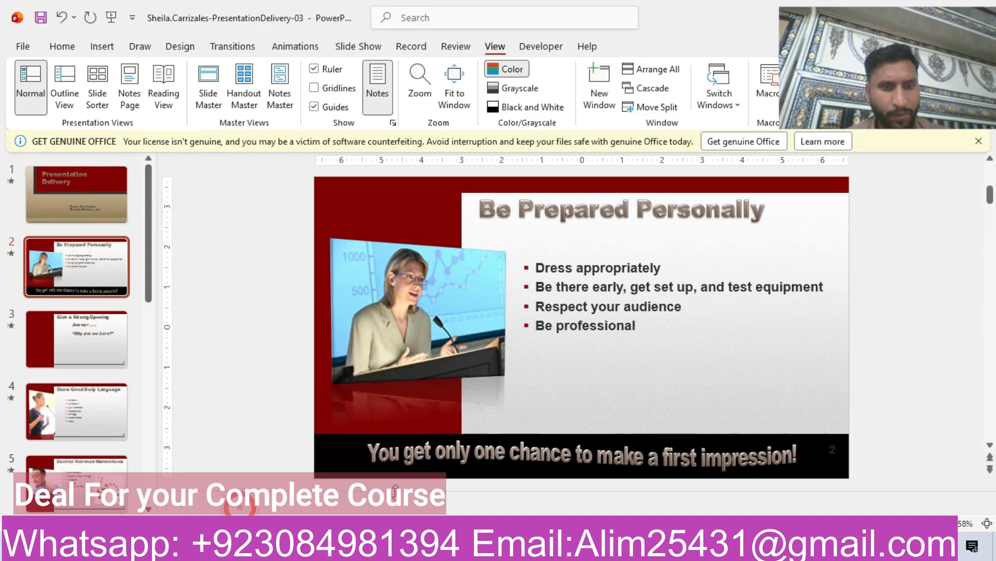
# - Copy the line "Never underestimate the importance of a first impression" from the instructions into slide 2's speaker notes
pyautogui.click(385, 546)
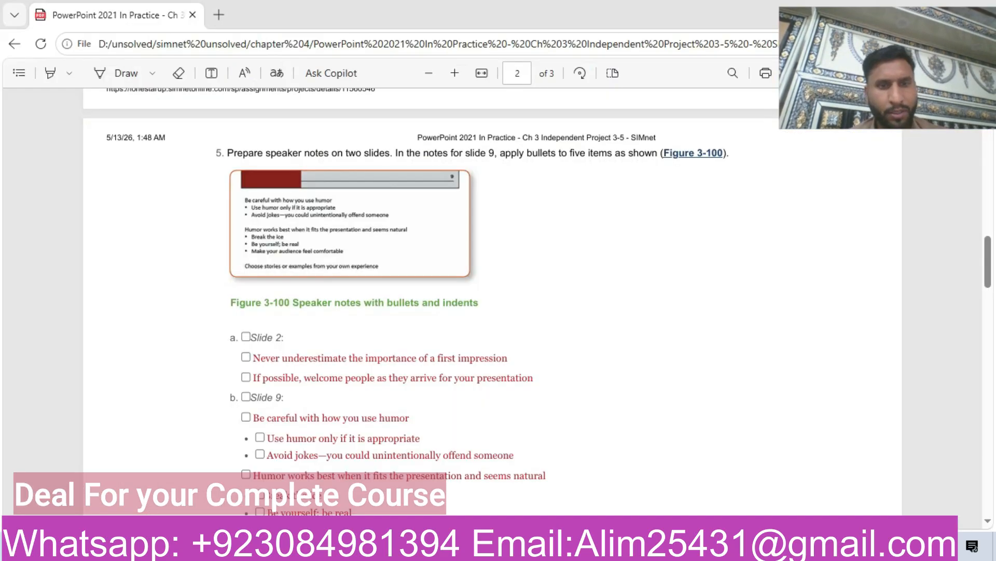
pyautogui.moveTo(254, 358); pyautogui.dragTo(517, 362)
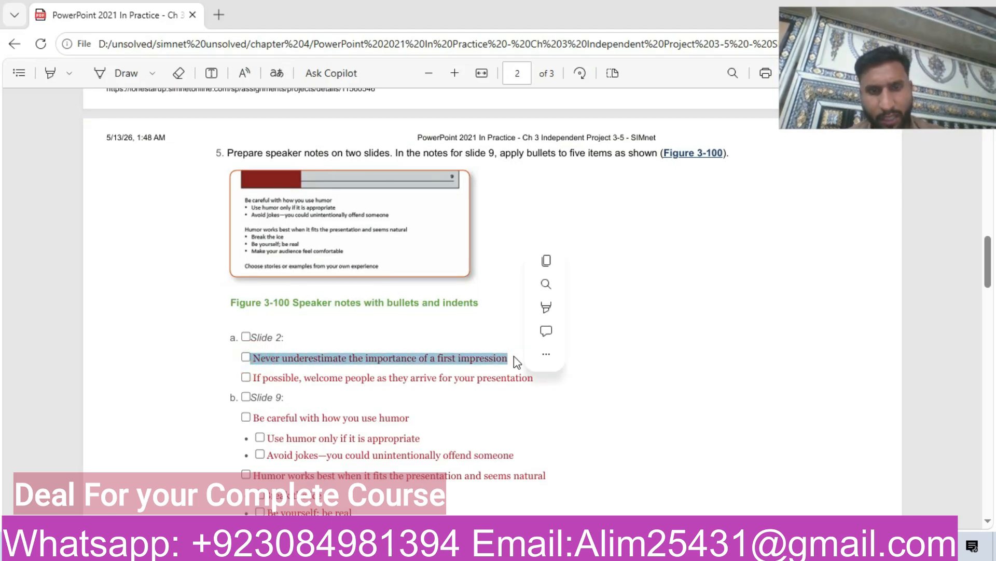
pyautogui.hotkey('ctrl', 'c')
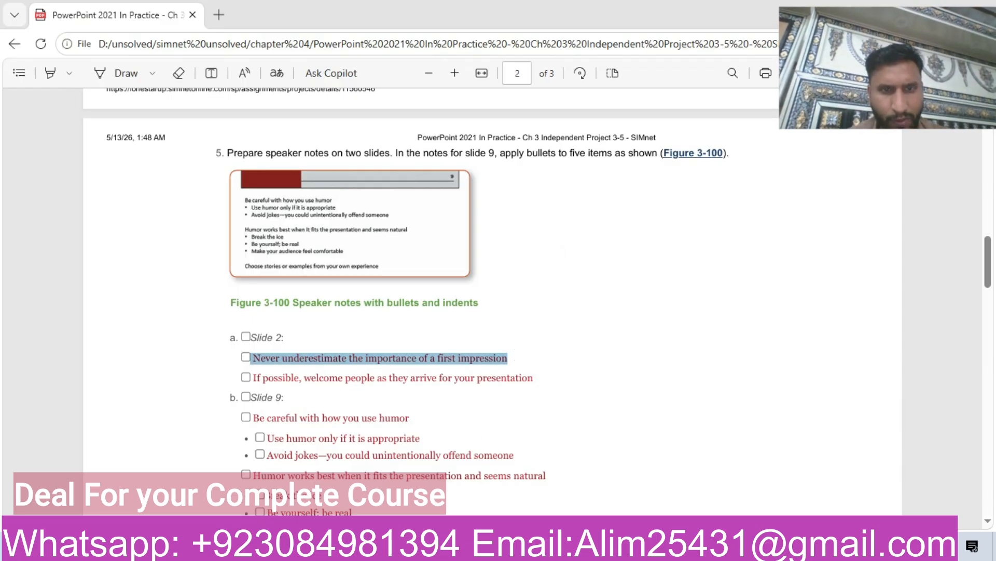
pyautogui.moveTo(411, 546)
pyautogui.click(411, 521)
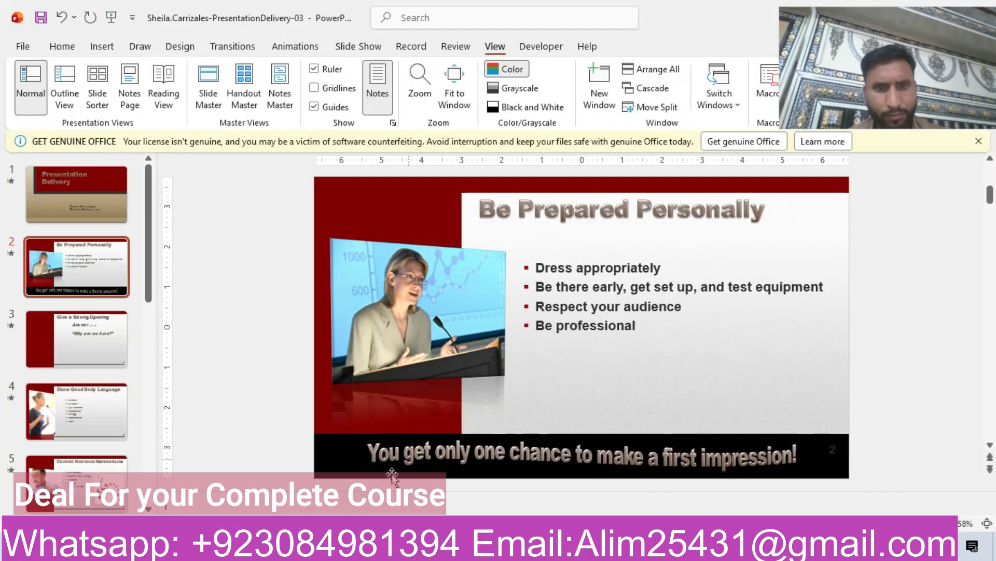
pyautogui.click(320, 500)
pyautogui.hotkey('ctrl', 'v')
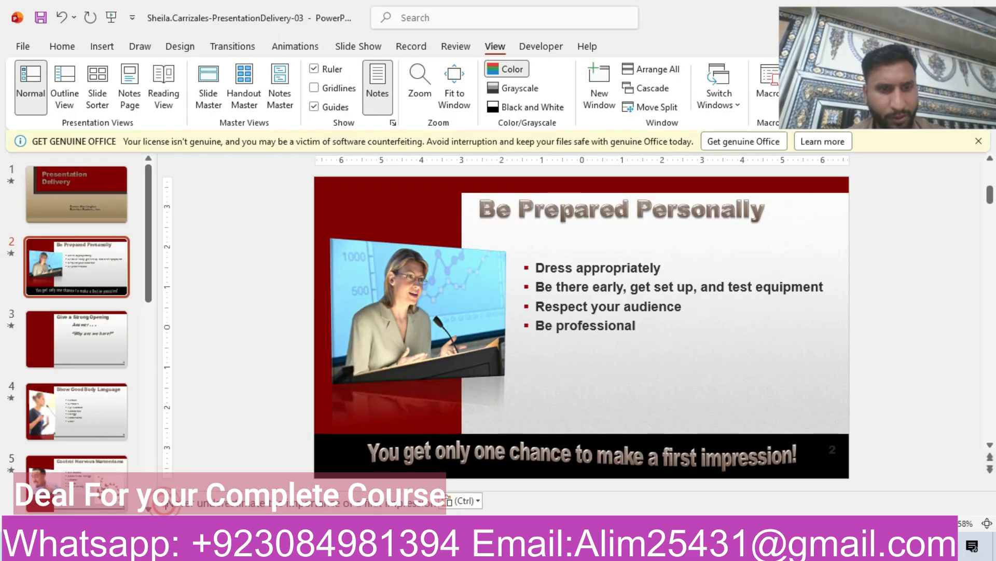
# - Apply bullet formatting to the pasted line in slide 2's speaker notes
pyautogui.click(69, 49)
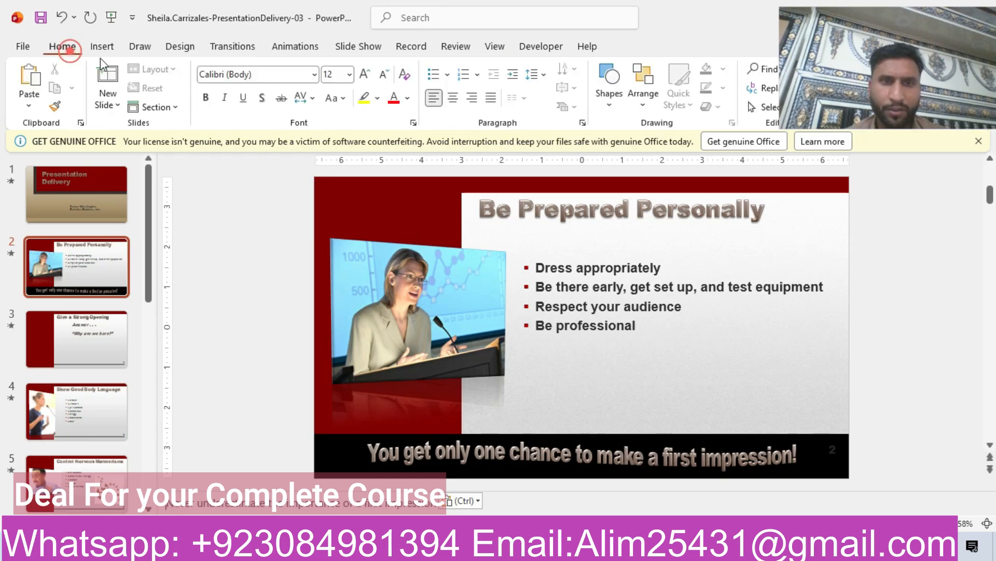
pyautogui.click(436, 77)
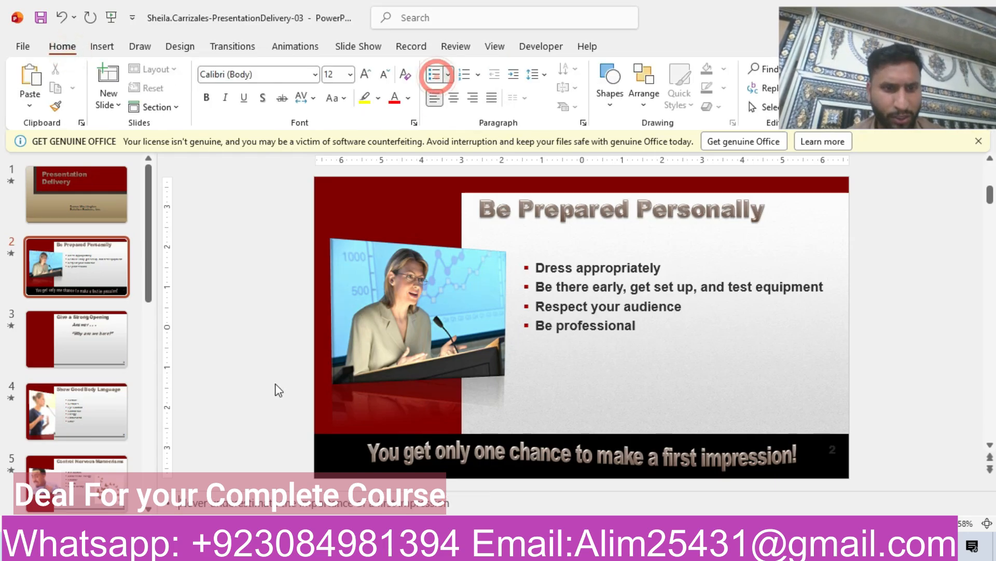
pyautogui.click(465, 502)
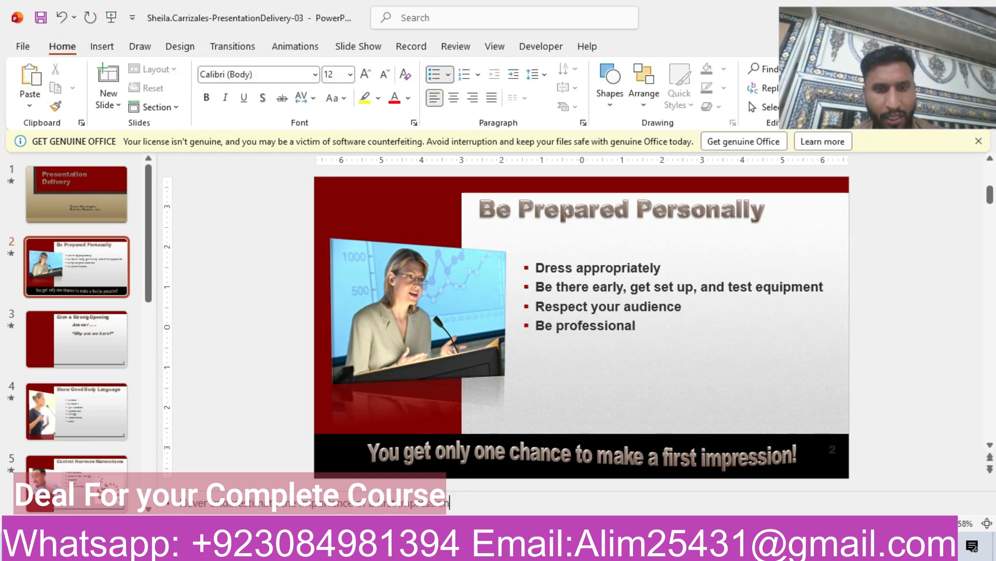
# - Copy "If possible, welcome people as they arrive for your presentation" from the instructions into slide 2's speaker notes as the second bullet
pyautogui.hotkey('alt', 'Tab')
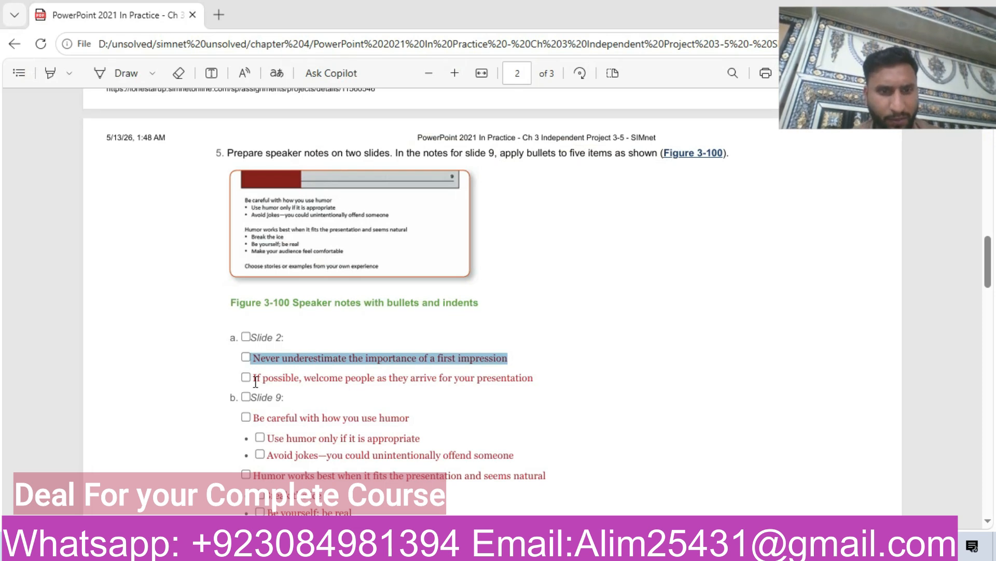
pyautogui.moveTo(254, 379); pyautogui.dragTo(286, 378)
pyautogui.moveTo(391, 378); pyautogui.dragTo(540, 379)
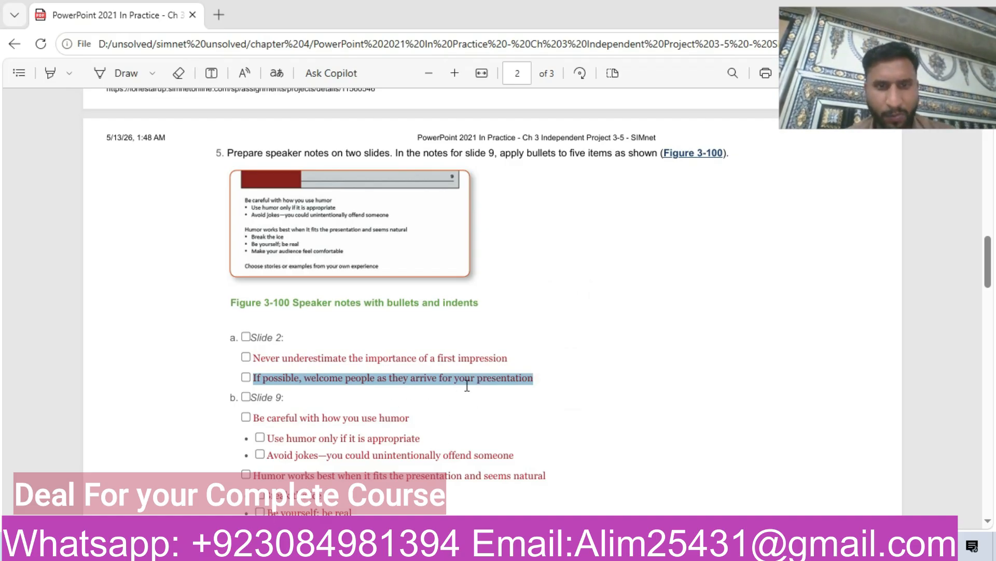
pyautogui.hotkey('alt', 'Tab')
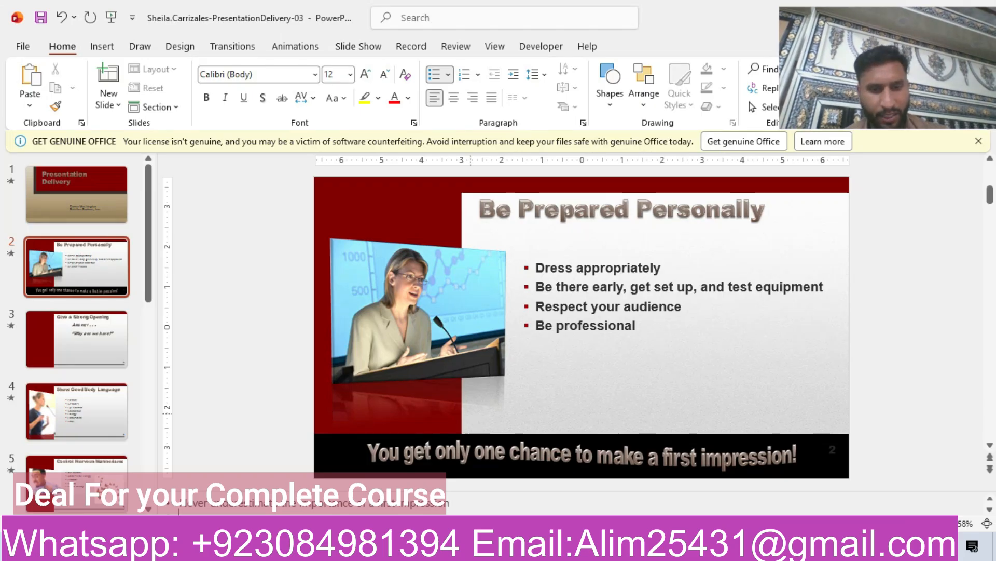
pyautogui.hotkey('ctrl', 'v')
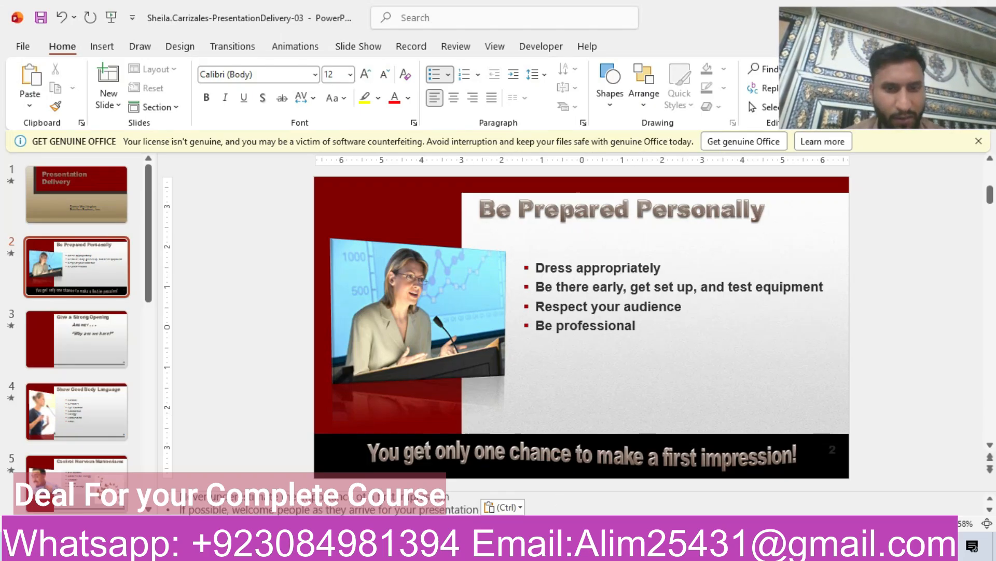
# - Open slide 9 and paste "Be careful with how you use humor" as a bulleted line in its speaker notes
pyautogui.hotkey('alt', 'Tab')
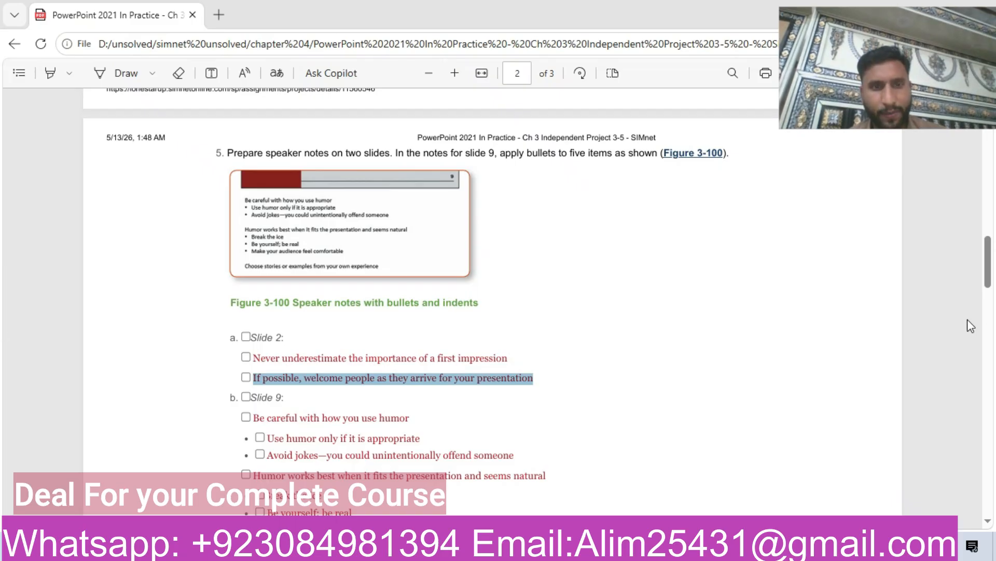
pyautogui.click(987, 254)
pyautogui.moveTo(989, 254); pyautogui.dragTo(990, 275)
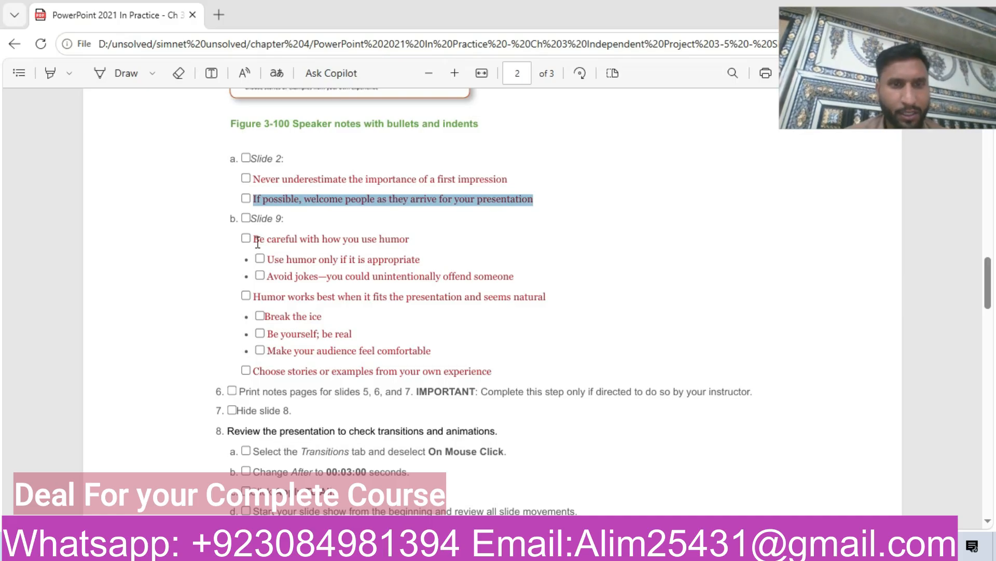
pyautogui.moveTo(253, 239); pyautogui.dragTo(414, 239)
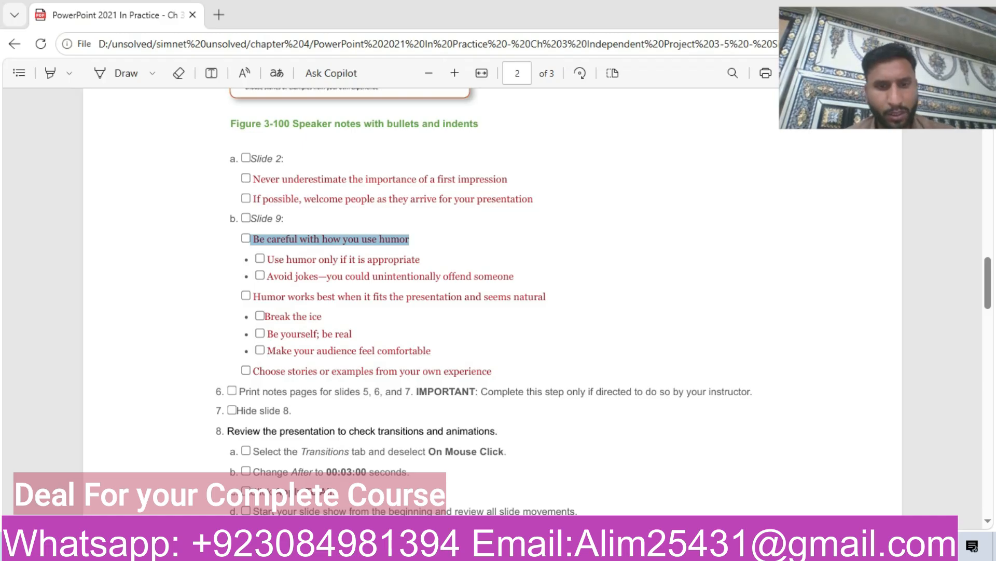
pyautogui.hotkey('alt', 'Tab')
pyautogui.moveTo(152, 302); pyautogui.dragTo(148, 429)
pyautogui.click(73, 415)
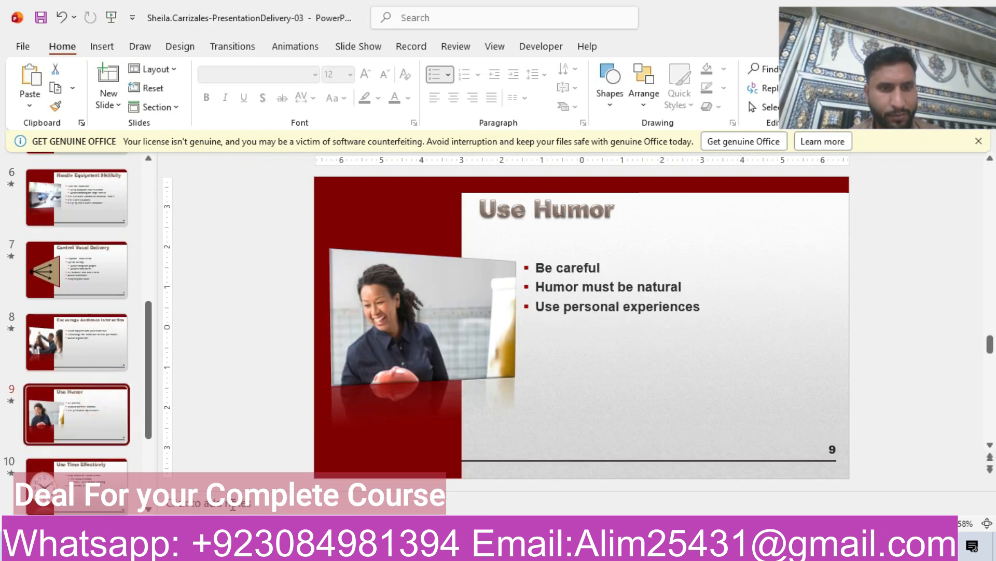
pyautogui.click(233, 506)
pyautogui.click(435, 73)
pyautogui.hotkey('ctrl', 'v')
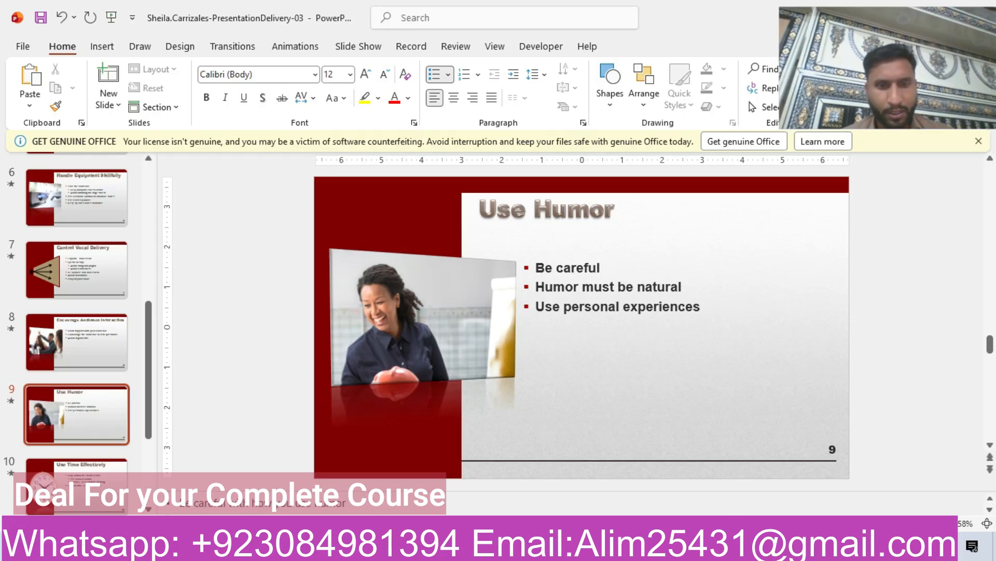
# - Add indented sub-bullets "Use humor only if it is appropriate" and "Avoid jokes—you could unintentionally offend someone" in slide 9's notes
pyautogui.hotkey('alt', 'Tab')
pyautogui.moveTo(268, 260); pyautogui.dragTo(426, 264)
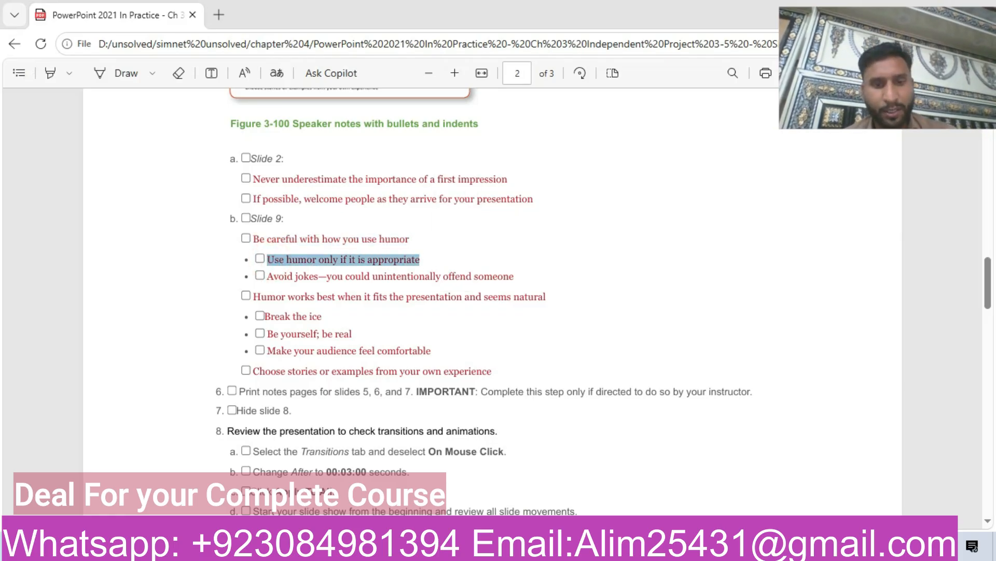
pyautogui.hotkey('alt', 'Tab')
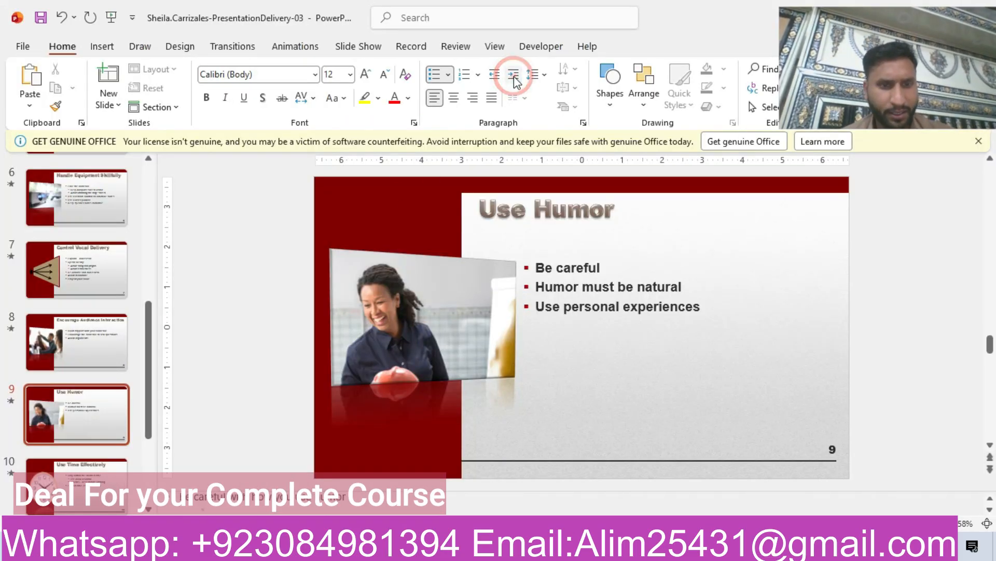
pyautogui.hotkey('ctrl', 'v')
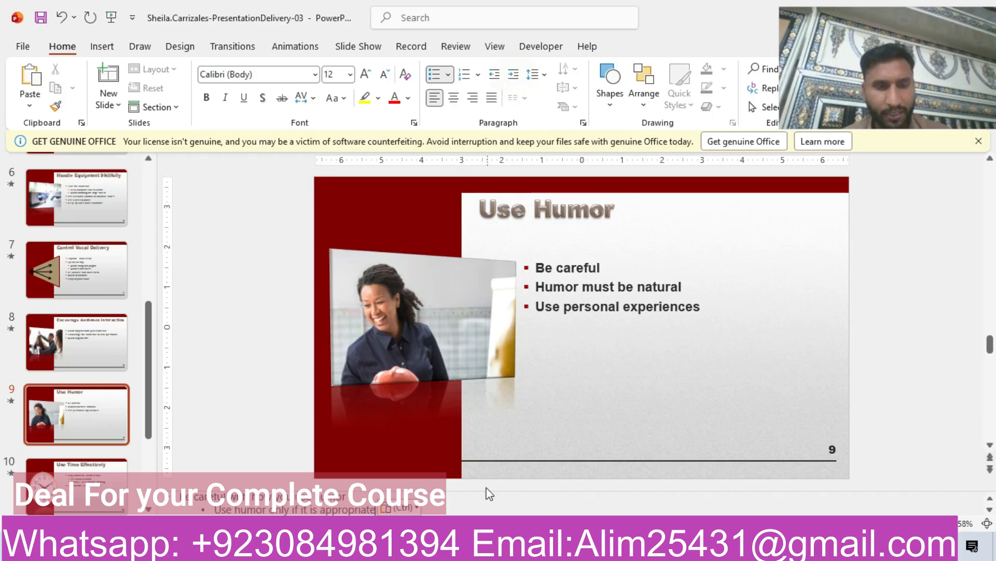
pyautogui.press('Return')
pyautogui.hotkey('alt', 'Tab')
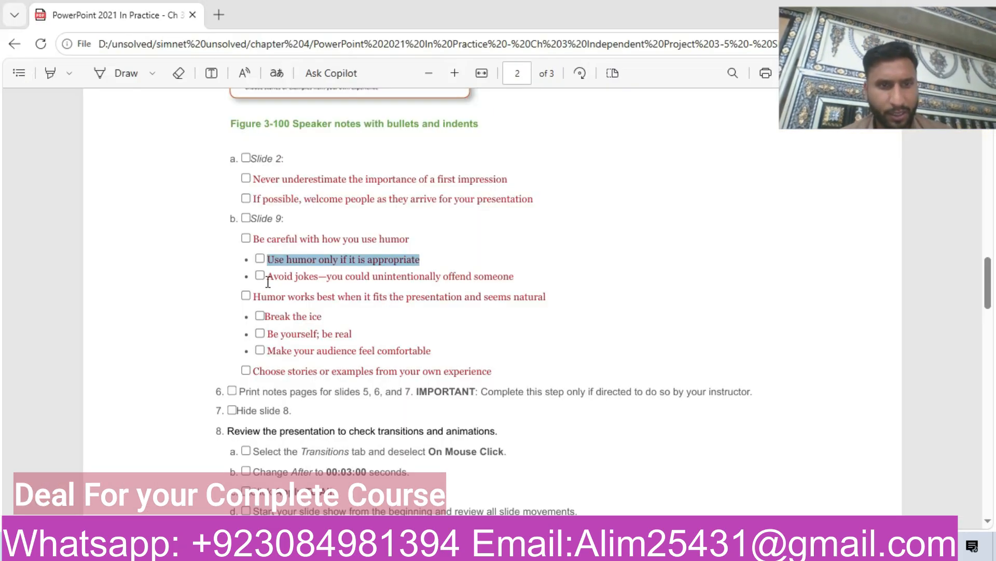
pyautogui.moveTo(268, 281); pyautogui.dragTo(522, 280)
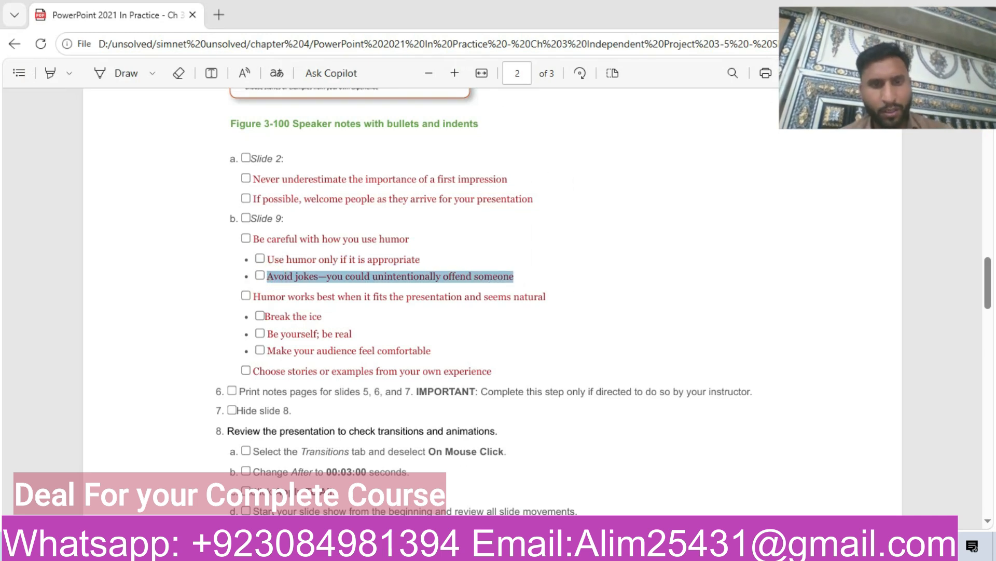
pyautogui.hotkey('alt', 'Tab')
pyautogui.hotkey('ctrl', 'v')
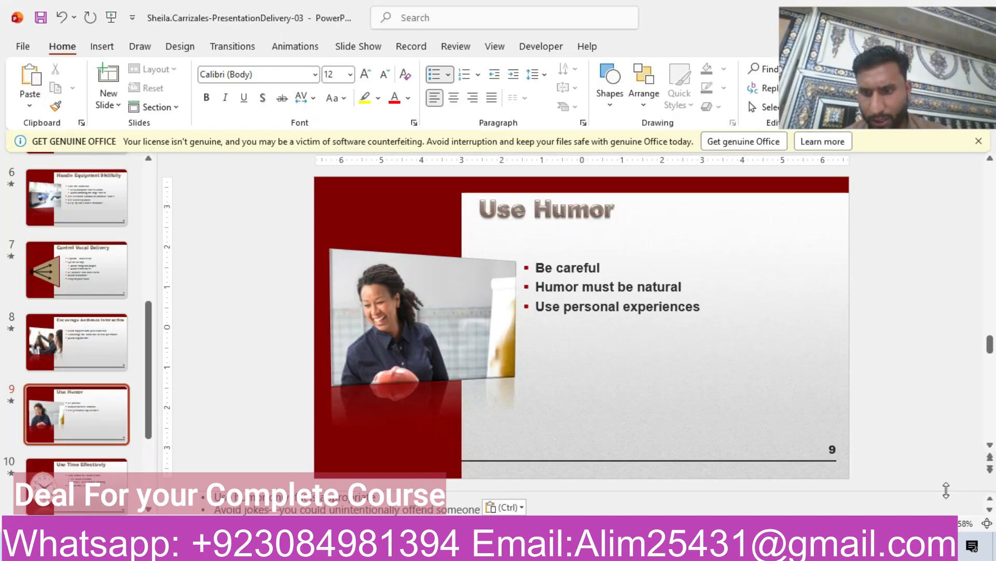
# - Add "Humor works best when it fits the presentation and seems natural" as a top-level bullet in slide 9's notes
pyautogui.moveTo(946, 487); pyautogui.dragTo(933, 357)
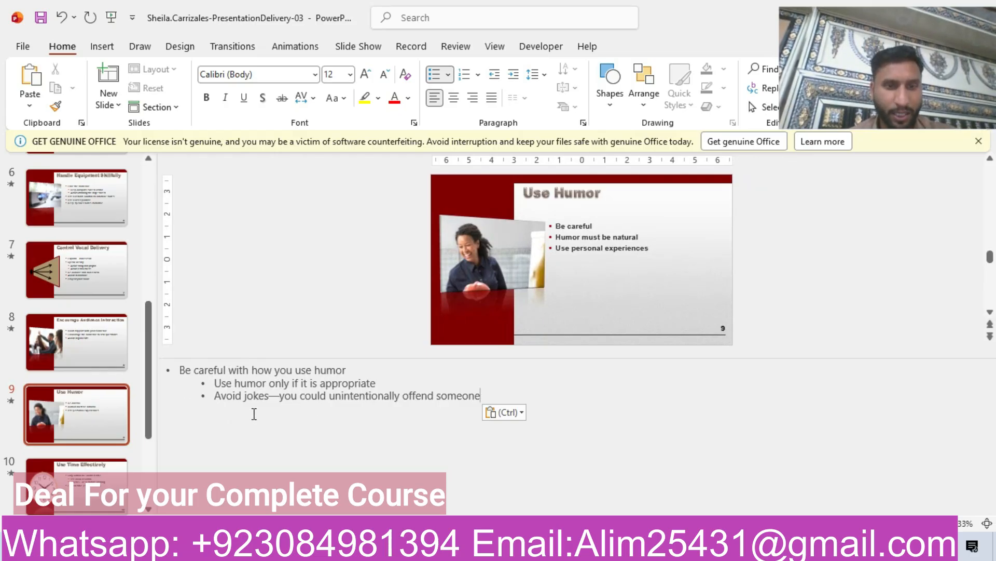
pyautogui.click(180, 372)
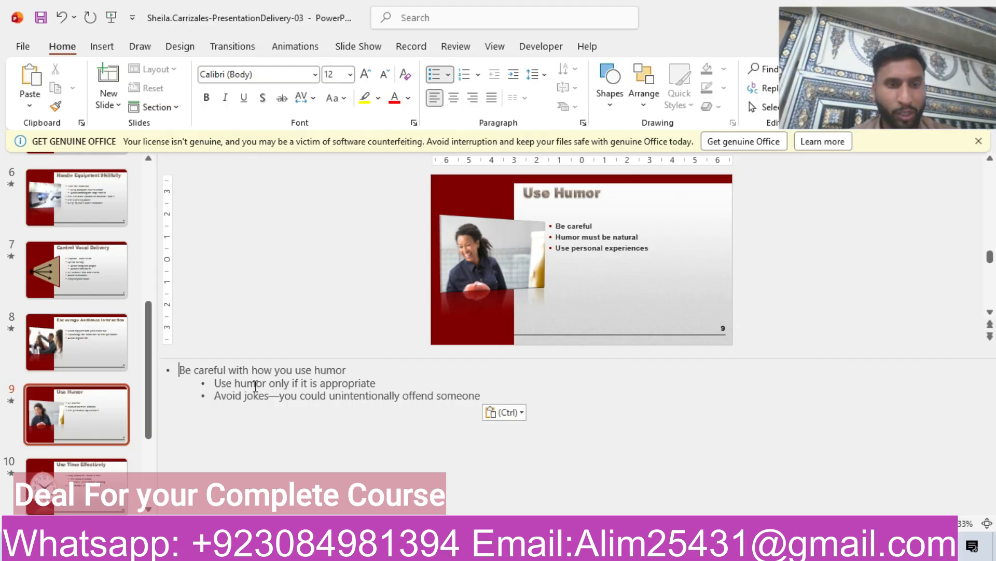
pyautogui.click(215, 382)
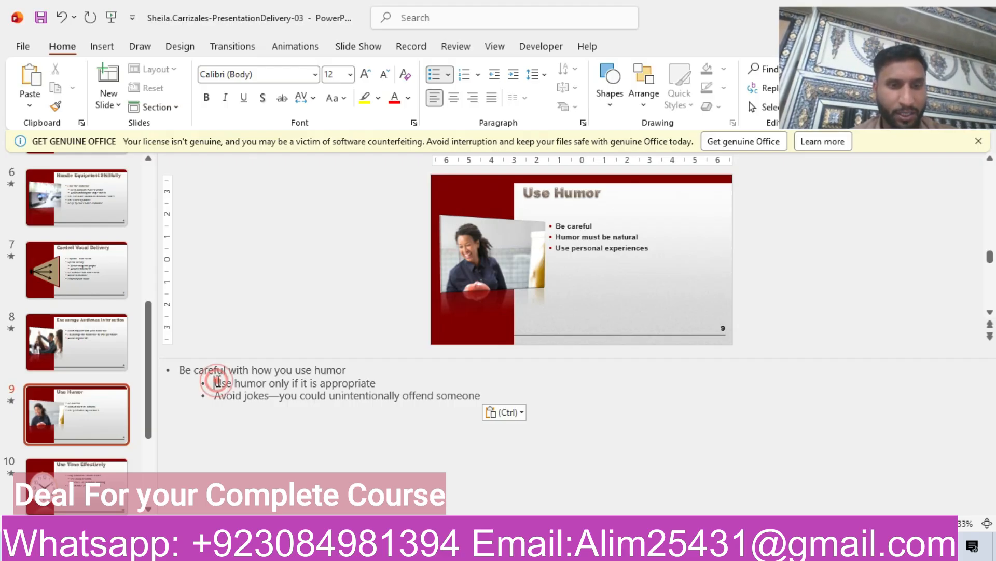
pyautogui.click(493, 393)
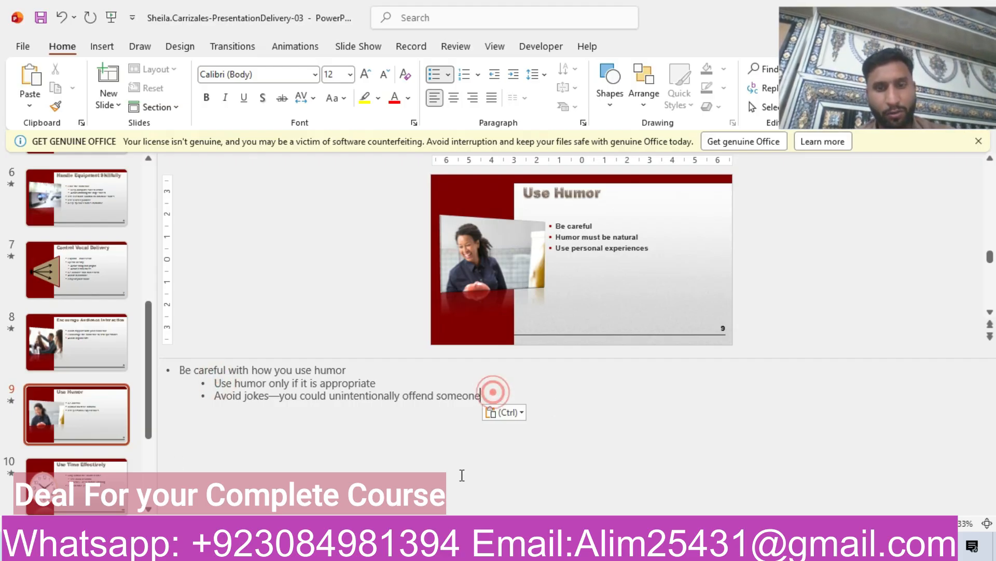
pyautogui.hotkey('alt', 'Tab')
pyautogui.moveTo(251, 294); pyautogui.dragTo(420, 298)
pyautogui.moveTo(496, 295); pyautogui.dragTo(553, 292)
pyautogui.hotkey('ctrl', 'c')
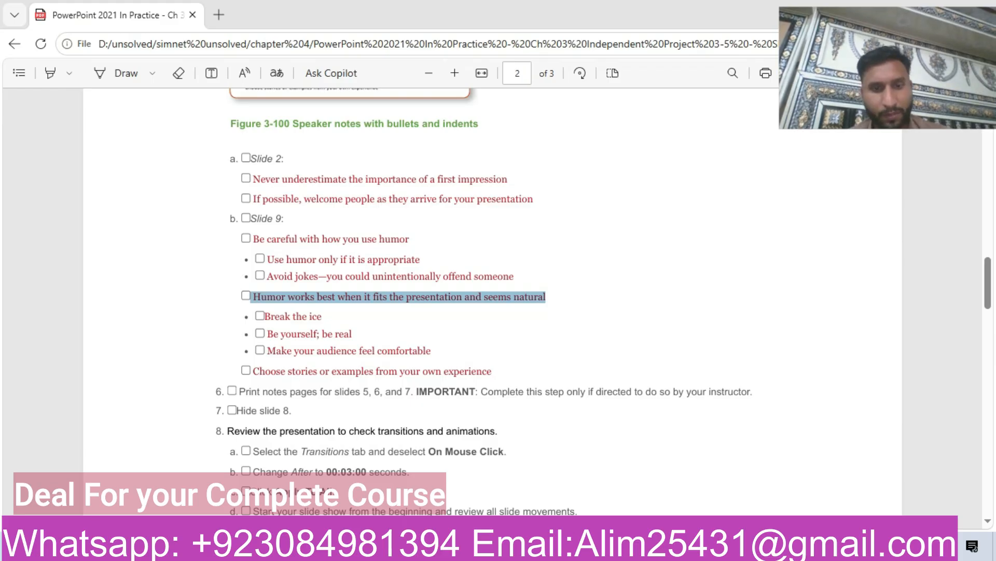
pyautogui.hotkey('alt', 'Tab')
pyautogui.press('Return')
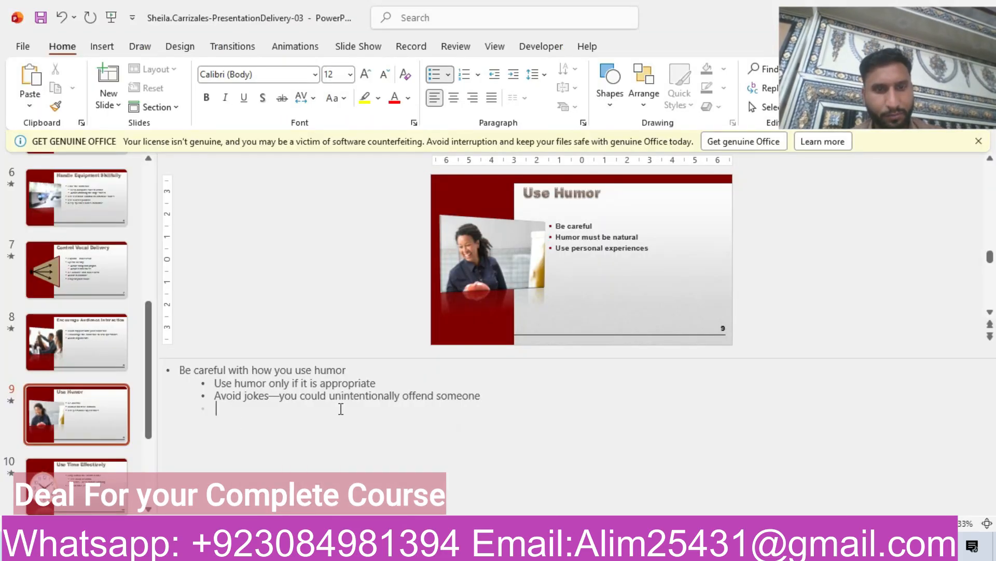
pyautogui.click(494, 75)
pyautogui.hotkey('ctrl', 'v')
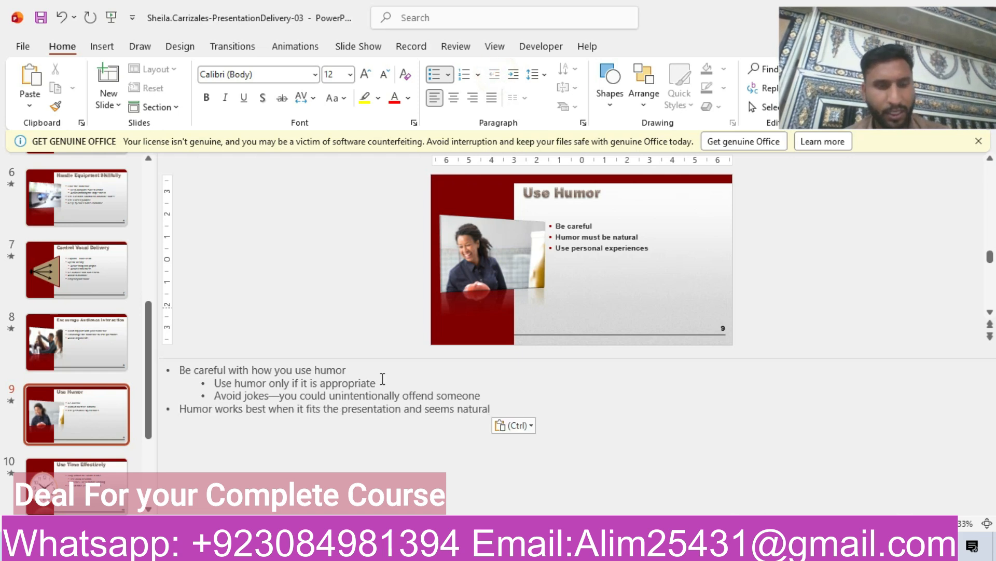
# - Copy "Break the ice" from the instructions and add it as an indented sub-bullet in slide 9's notes
pyautogui.hotkey('alt', 'Tab')
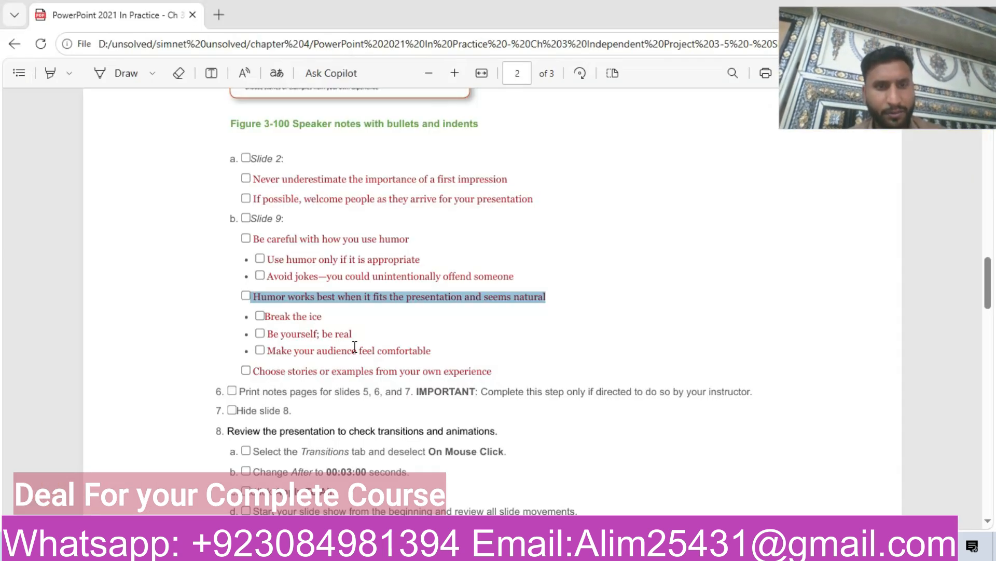
pyautogui.moveTo(264, 318); pyautogui.dragTo(282, 313)
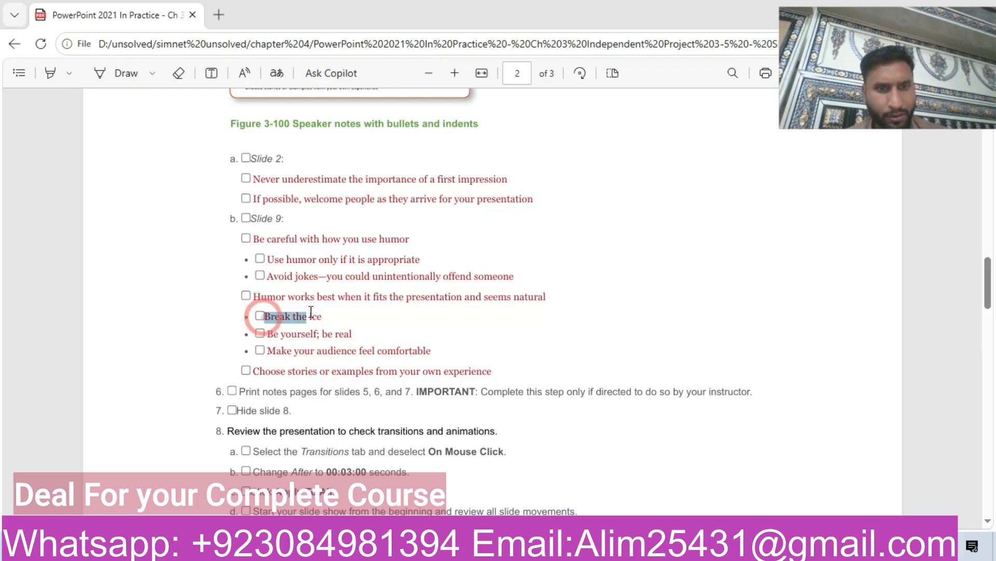
pyautogui.hotkey('ctrl', 'c')
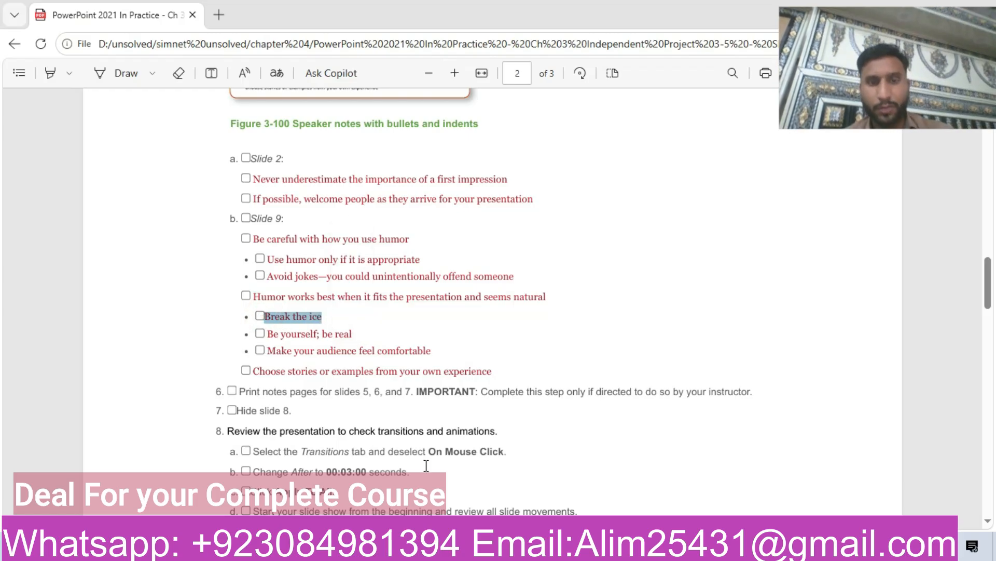
pyautogui.hotkey('alt', 'Tab')
pyautogui.press('Return')
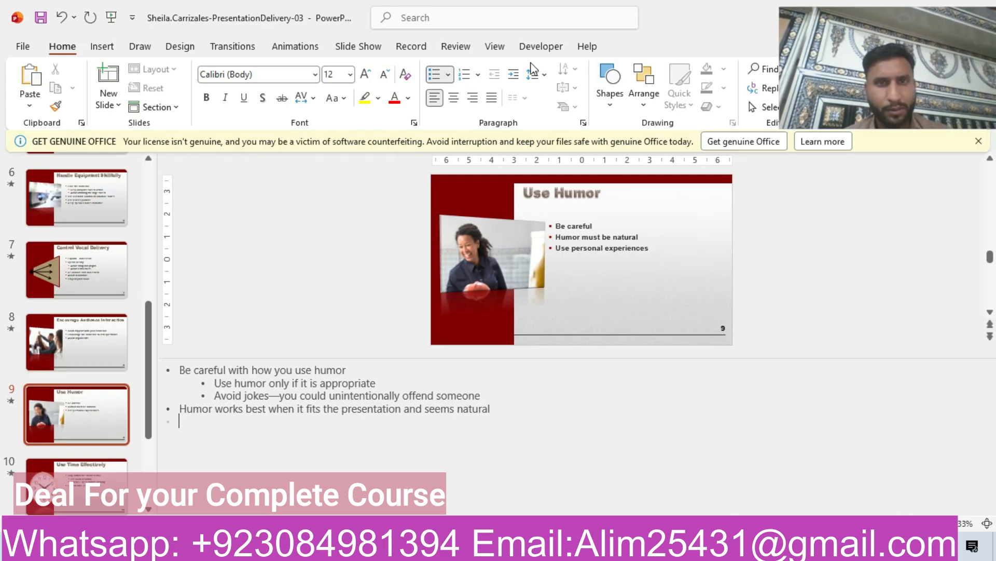
pyautogui.click(514, 74)
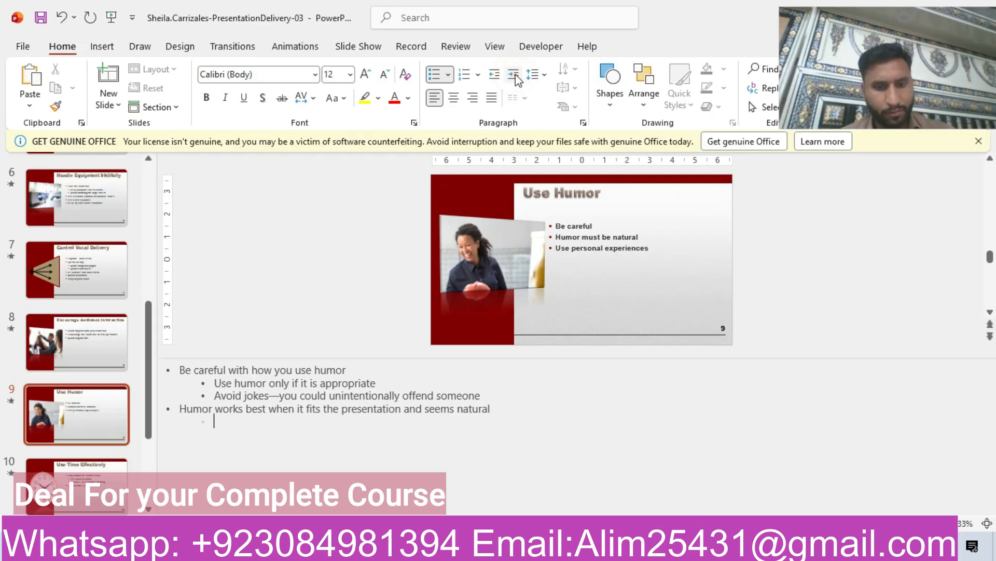
pyautogui.hotkey('ctrl', 'v')
pyautogui.press('Return')
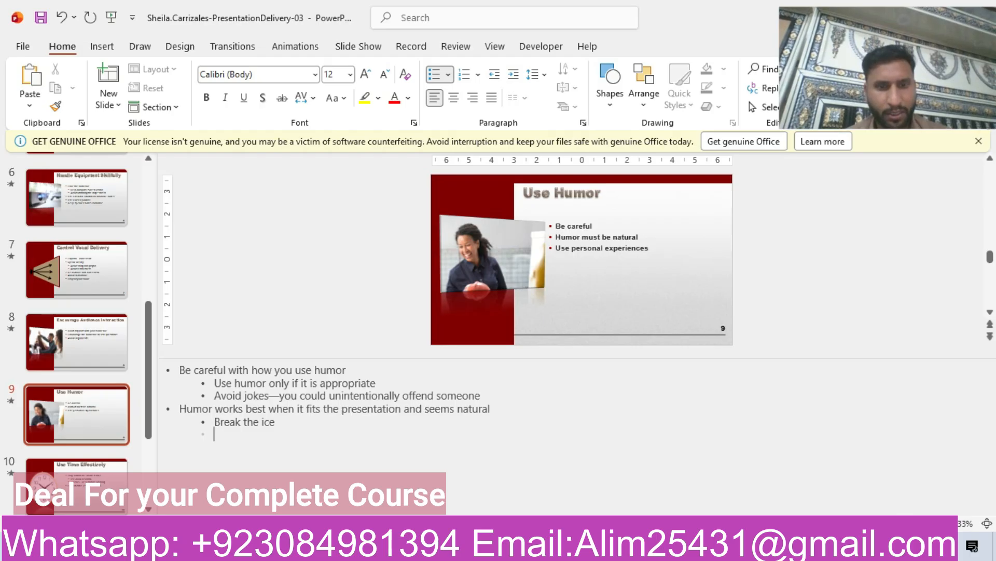
# - Copy "Be yourself; be real" from the instructions and add it as the next sub-bullet in slide 9's notes
pyautogui.click(450, 467)
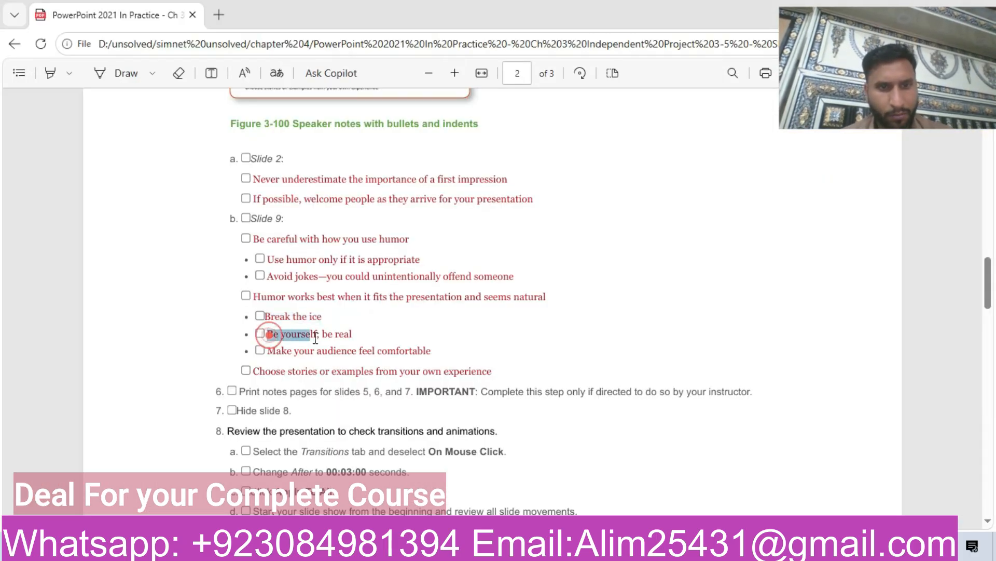
pyautogui.moveTo(315, 338); pyautogui.dragTo(353, 337)
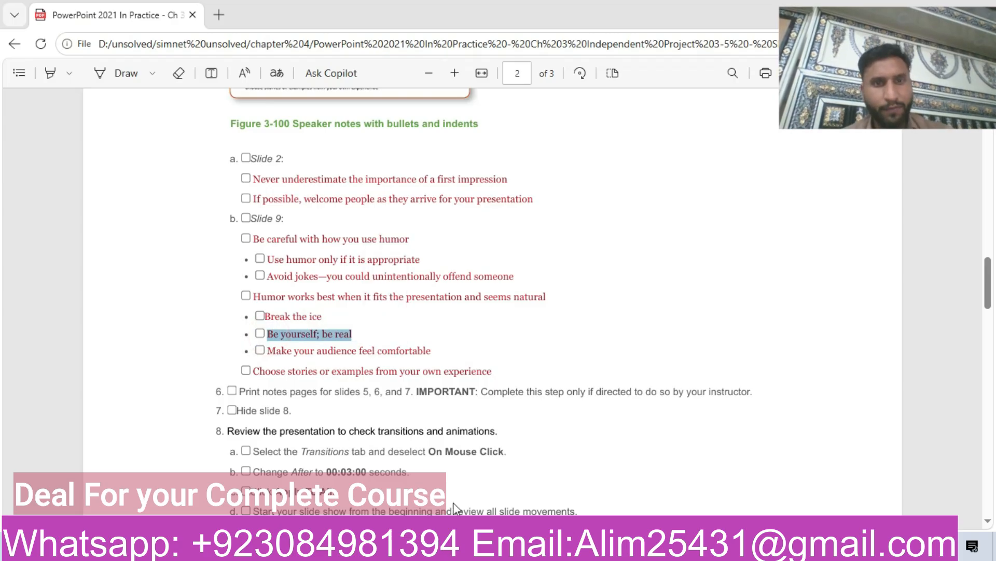
pyautogui.hotkey('ctrl', 'c')
pyautogui.hotkey('alt', 'Tab')
pyautogui.click(445, 421)
pyautogui.press('Return')
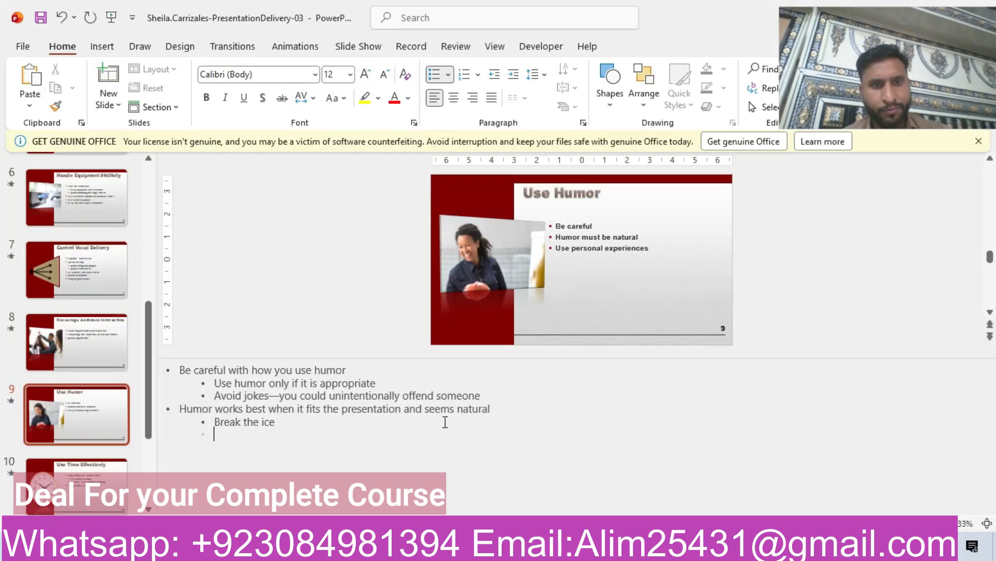
pyautogui.hotkey('ctrl', 'v')
pyautogui.press('Return')
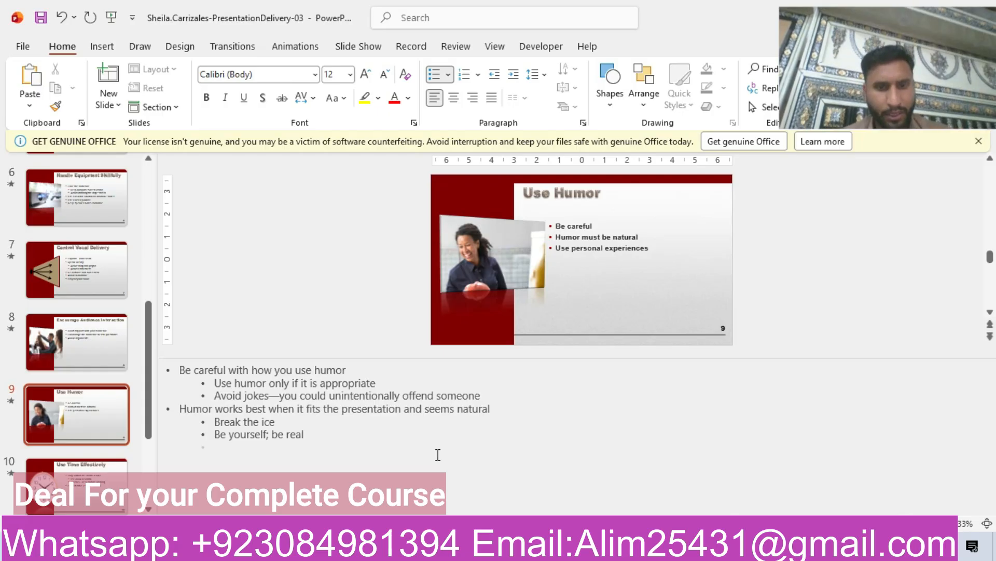
# - Copy "Make your audience feel comfortable" from the instructions and add it as the next sub-bullet in slide 9's notes
pyautogui.hotkey('alt', 'Tab')
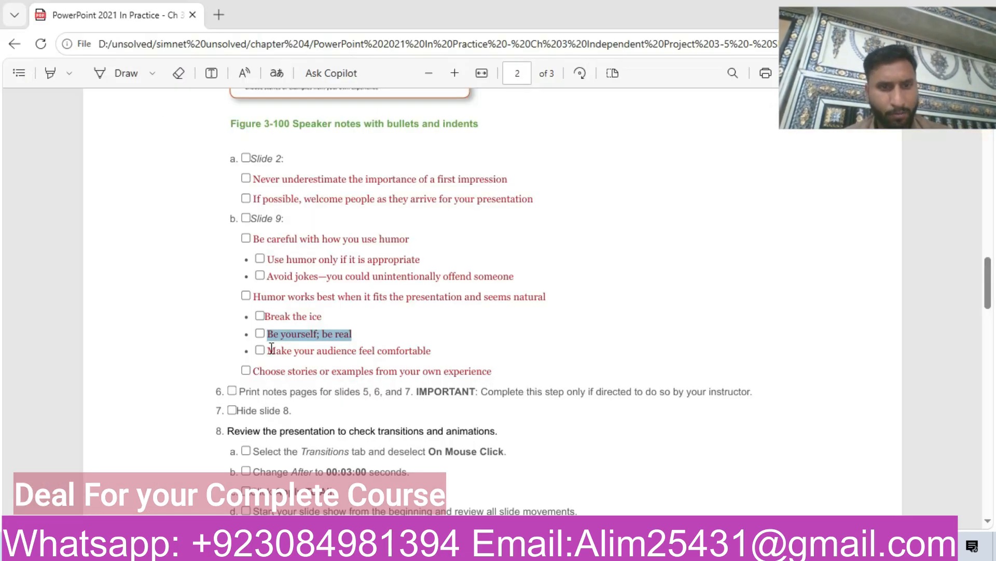
pyautogui.moveTo(342, 356); pyautogui.dragTo(445, 353)
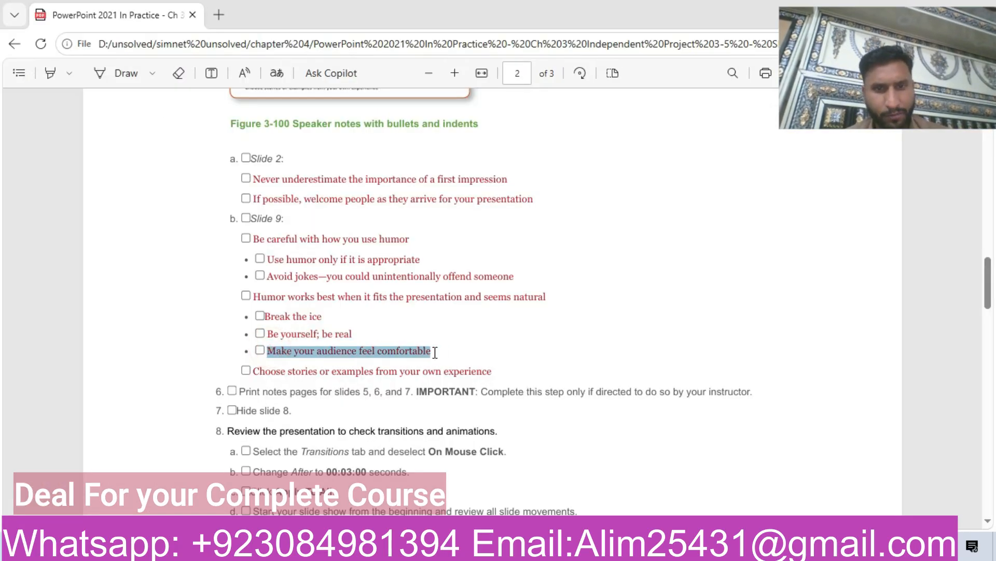
pyautogui.hotkey('ctrl', 'c')
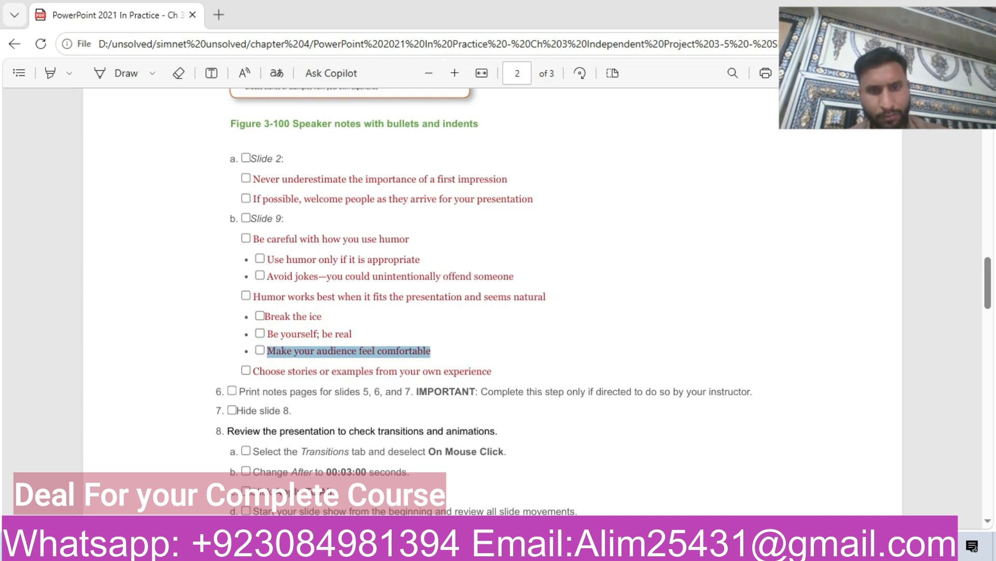
pyautogui.hotkey('alt', 'Tab')
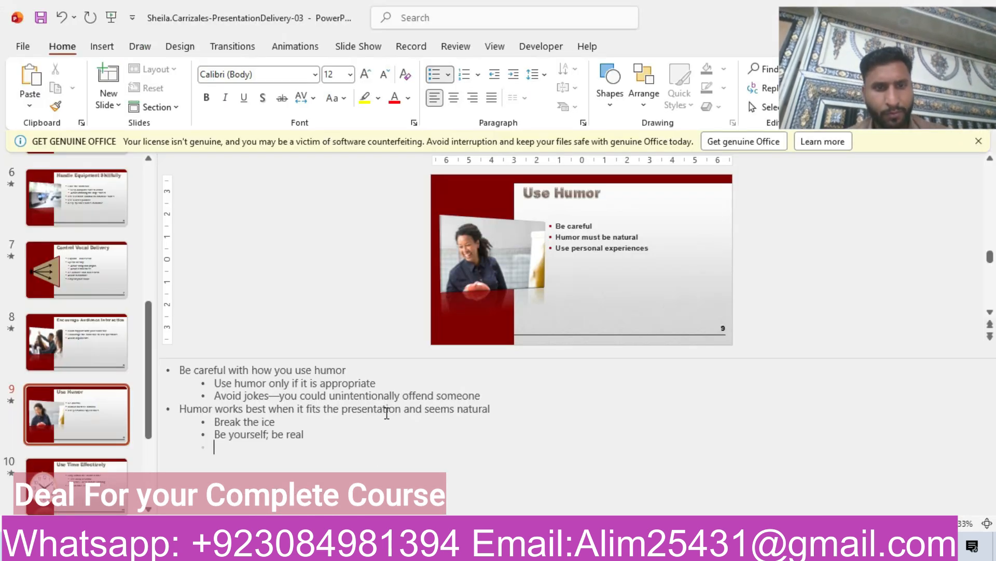
pyautogui.hotkey('ctrl', 'v')
pyautogui.press('Return')
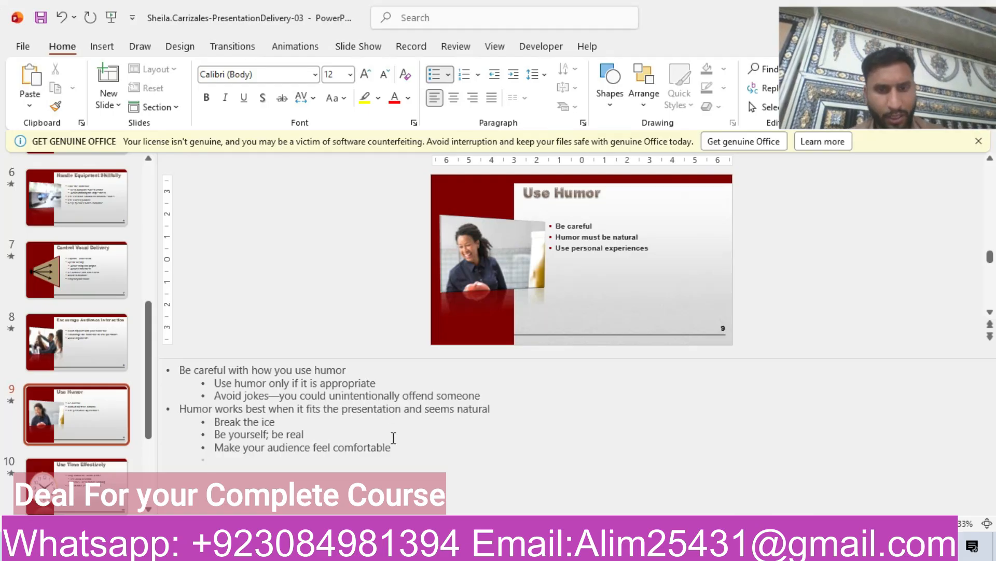
# - Copy "Choose stories or examples from your own experience" from the instructions and add it as a top-level bullet in slide 9's notes
pyautogui.hotkey('alt', 'Tab')
pyautogui.moveTo(251, 371); pyautogui.dragTo(488, 374)
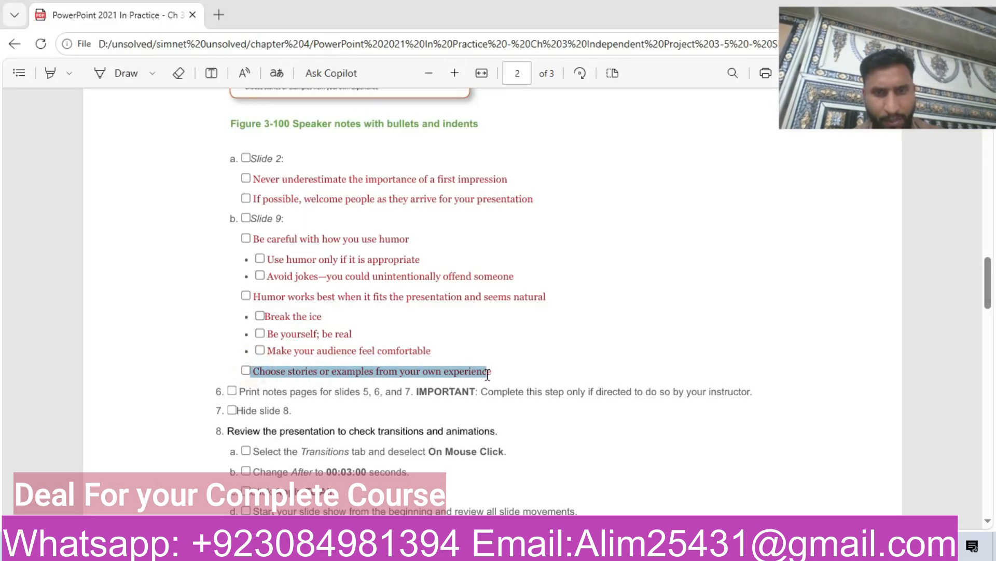
pyautogui.hotkey('ctrl', 'c')
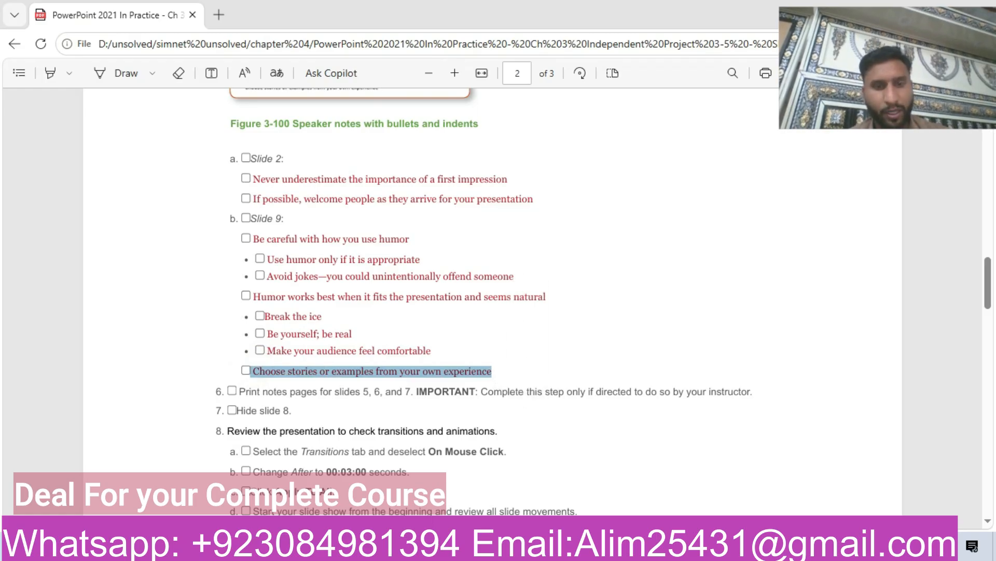
pyautogui.hotkey('alt', 'Tab')
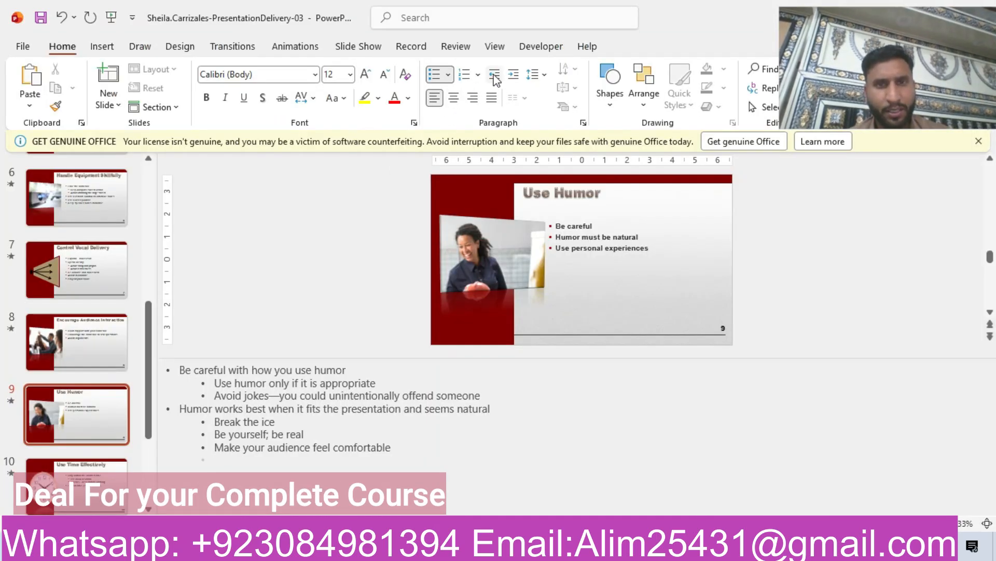
pyautogui.hotkey('ctrl', 'v')
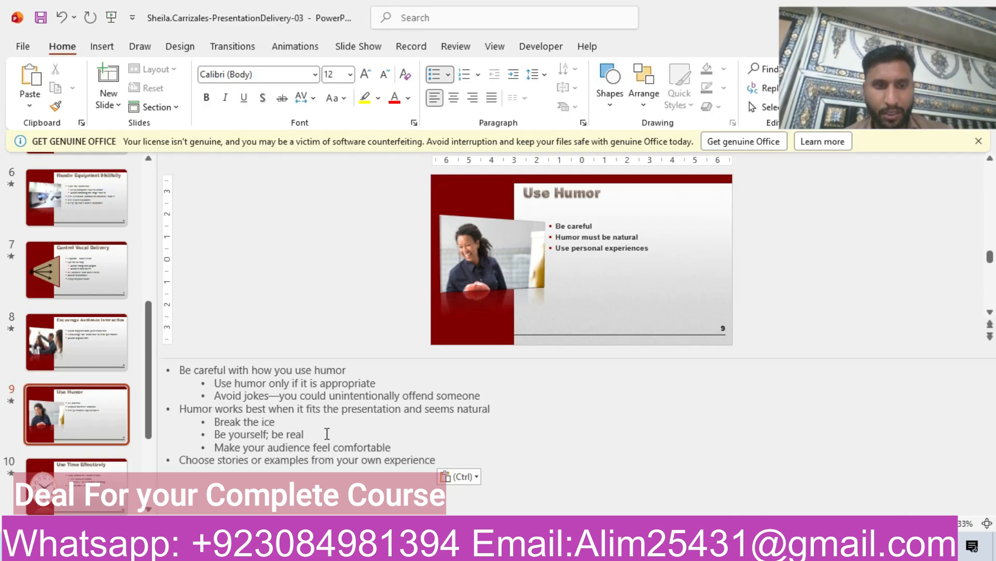
# - Compare slide 9's notes against Figure 3-100 and scroll through the remaining project instructions
pyautogui.hotkey('alt', 'Tab')
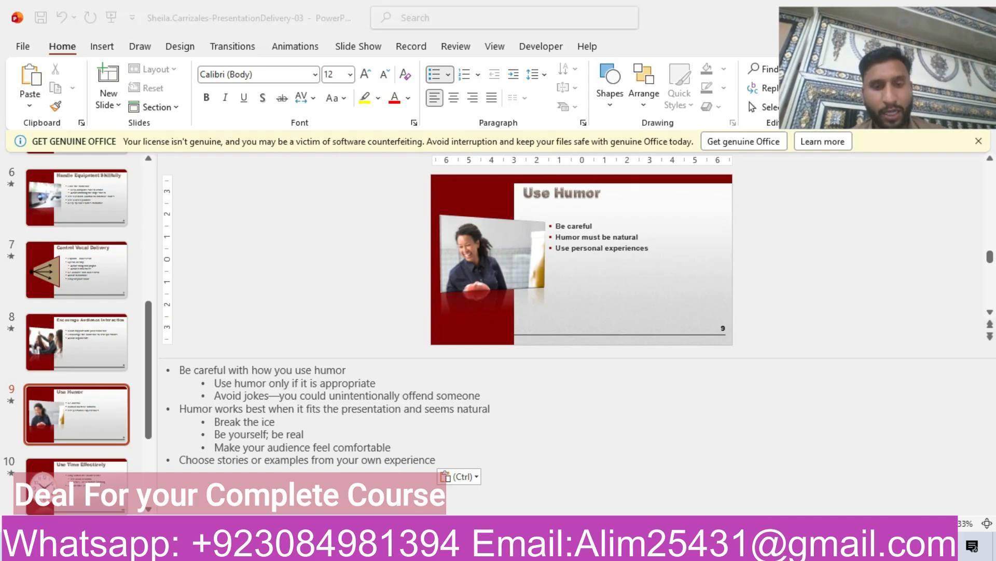
pyautogui.scroll(6, 349, 435)
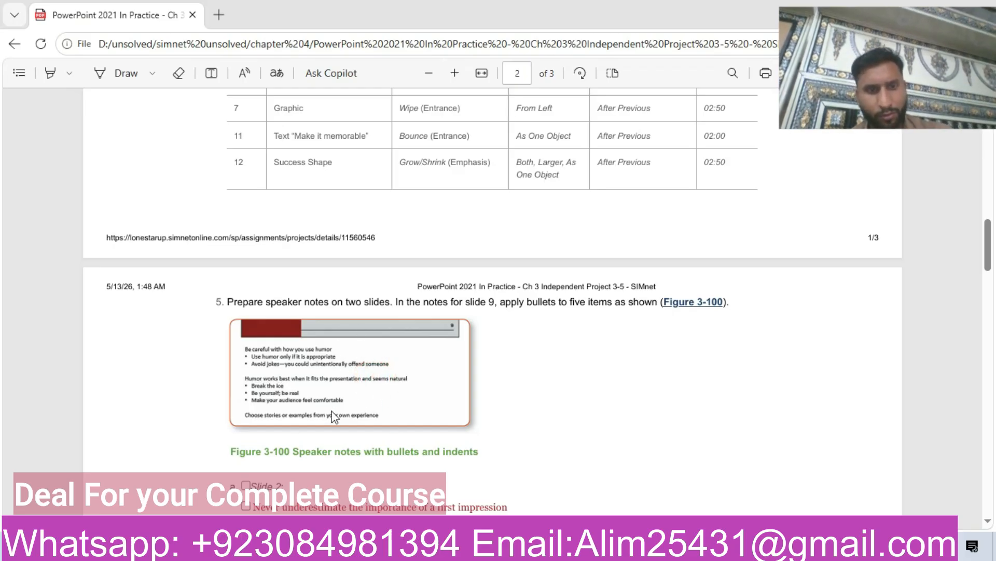
pyautogui.click(571, 486)
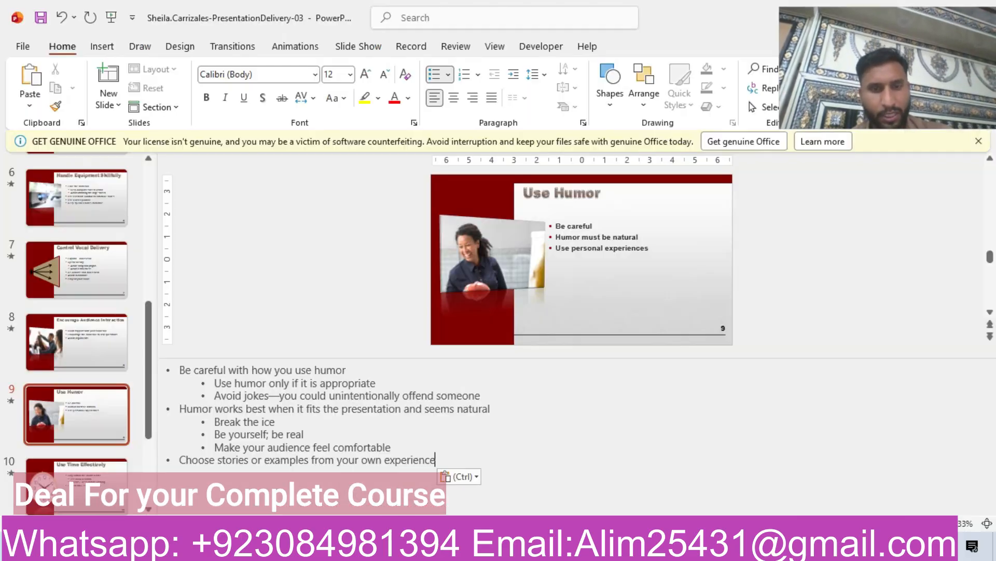
pyautogui.hotkey('alt', 'Tab')
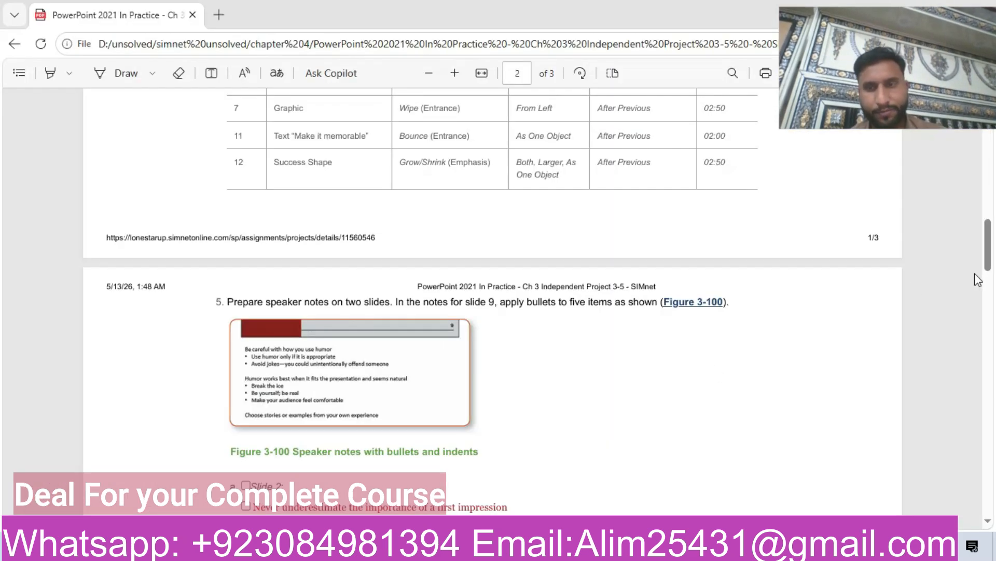
pyautogui.moveTo(993, 284); pyautogui.dragTo(994, 443)
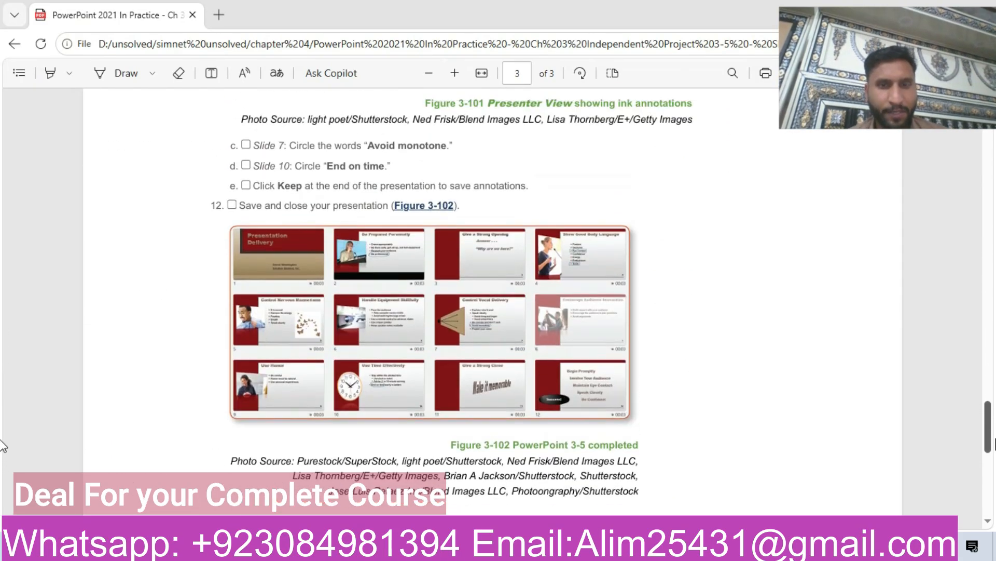
pyautogui.scroll(3, 384, 369)
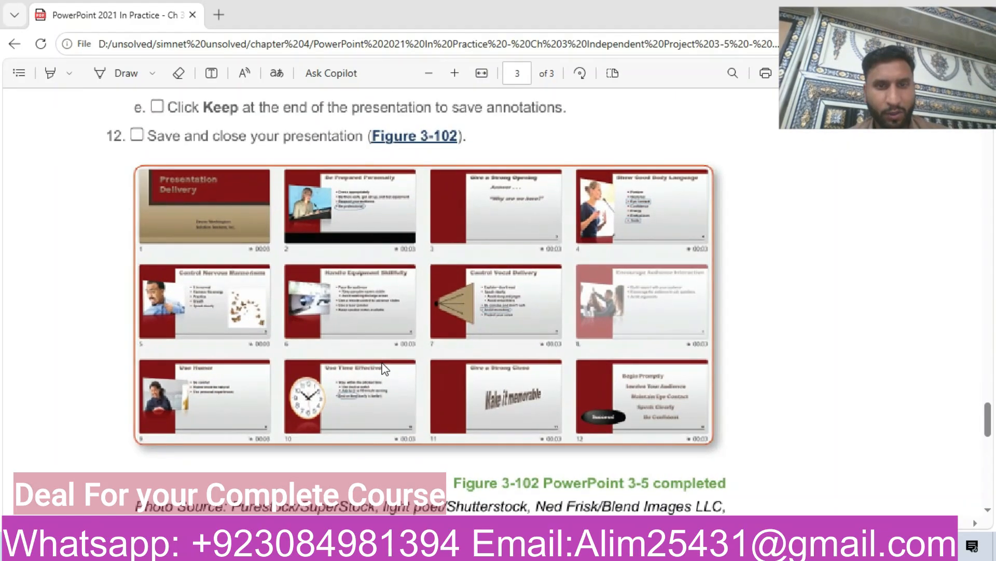
pyautogui.scroll(-3, 384, 369)
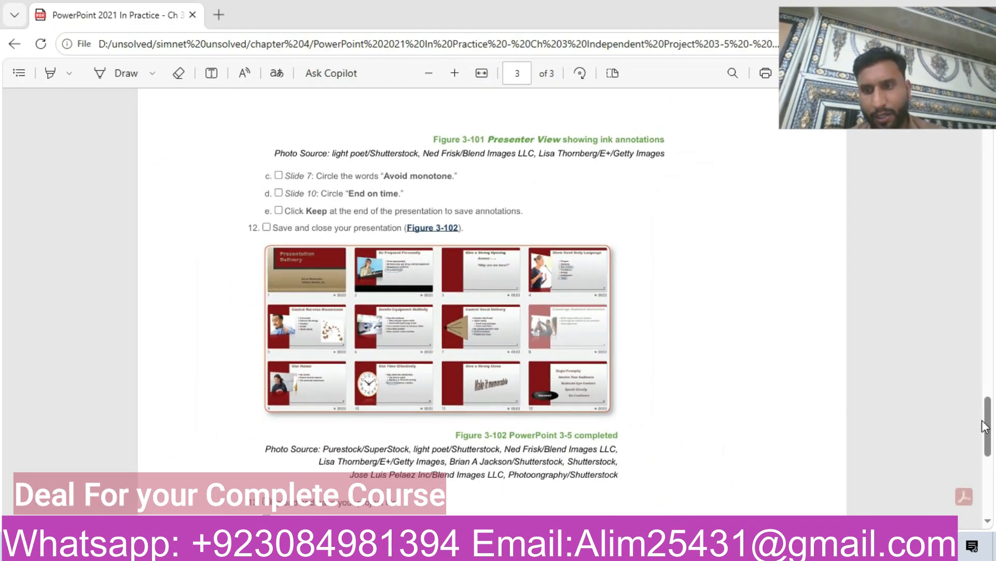
pyautogui.moveTo(992, 426); pyautogui.dragTo(993, 382)
pyautogui.scroll(10, 3, 341)
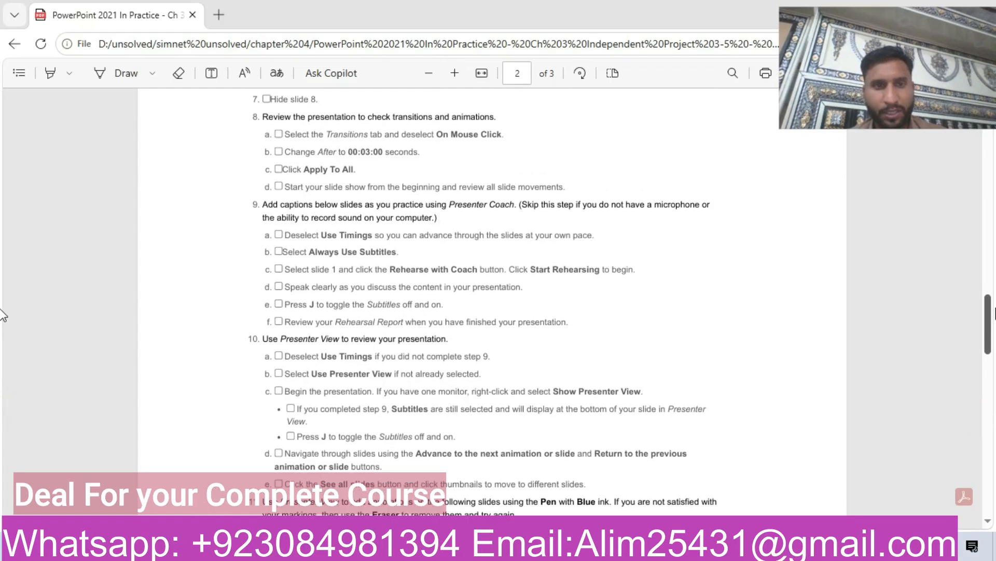
pyautogui.scroll(15, 2, 271)
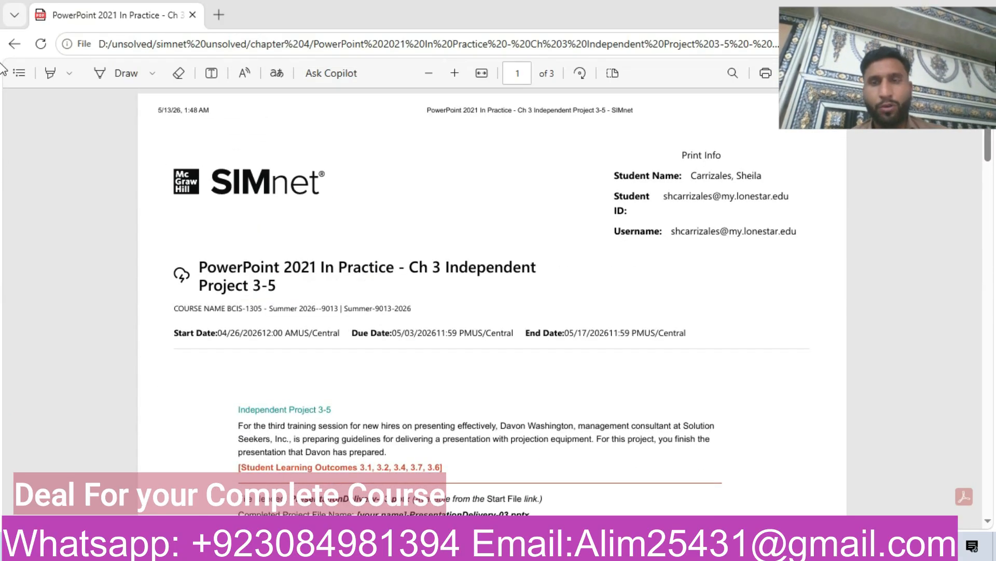
pyautogui.moveTo(891, 59); pyautogui.dragTo(712, 185)
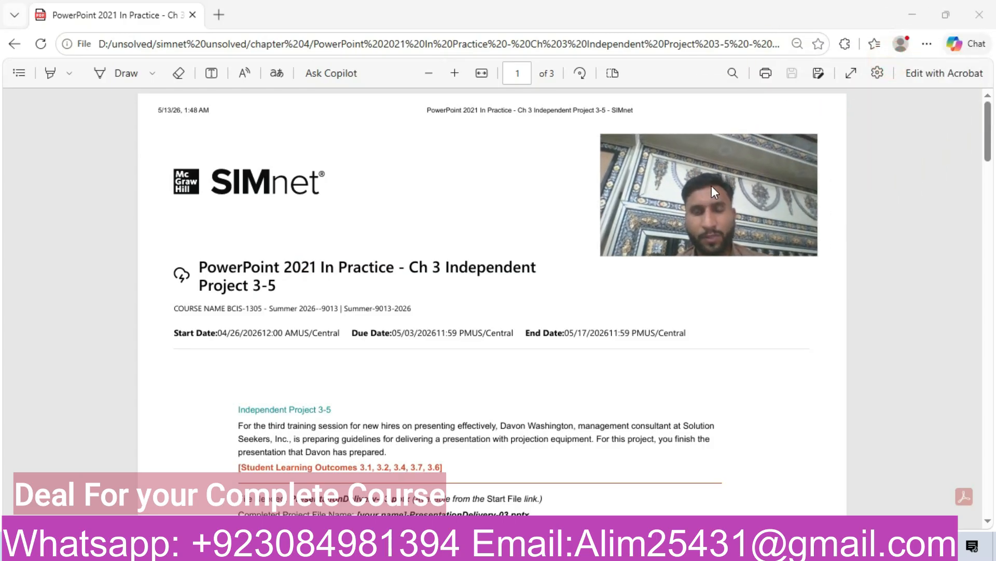